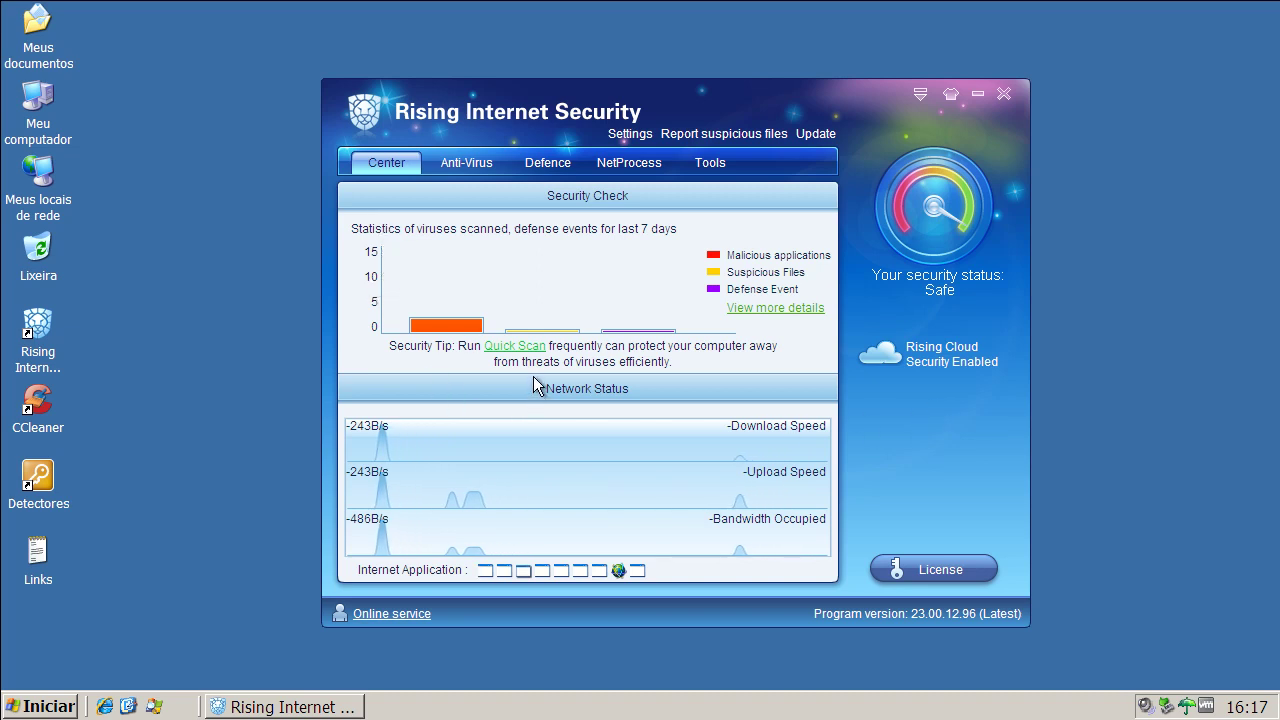
# Review the anti-virus scan options and the Computer Protection modules from File Monitor through System Kernel Reinforcement.
pyautogui.click(465, 165)
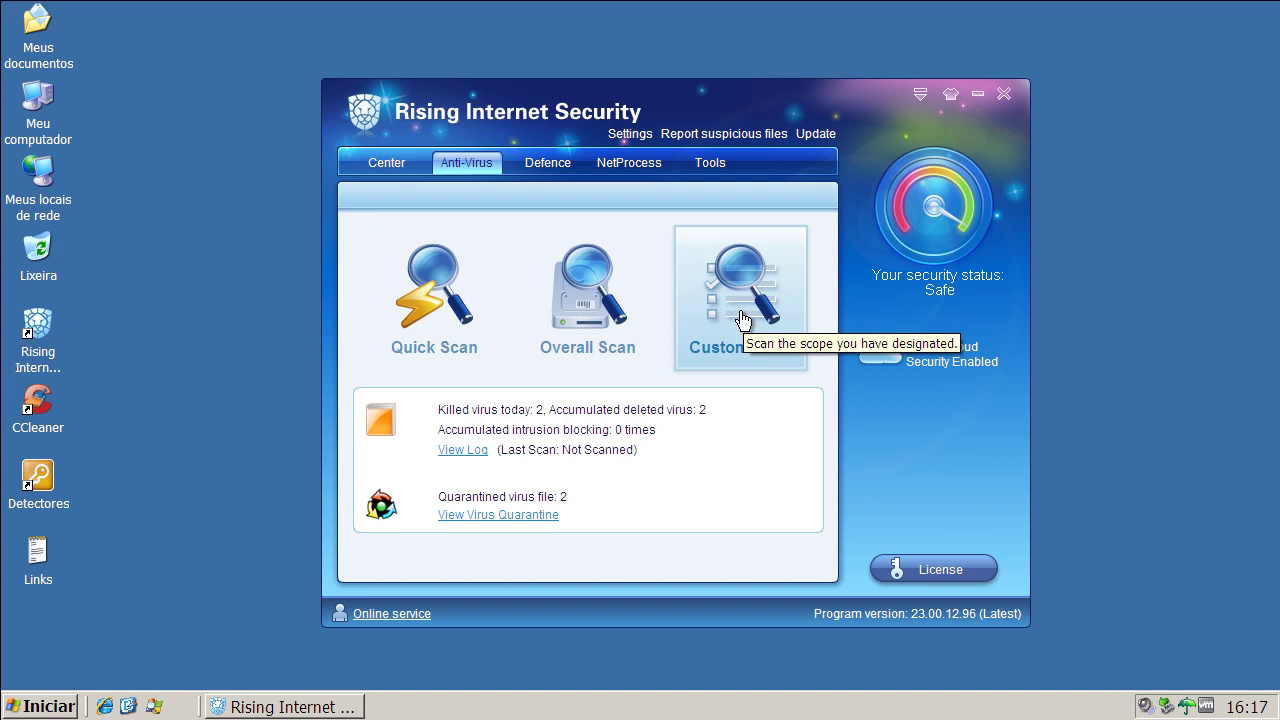
pyautogui.click(566, 170)
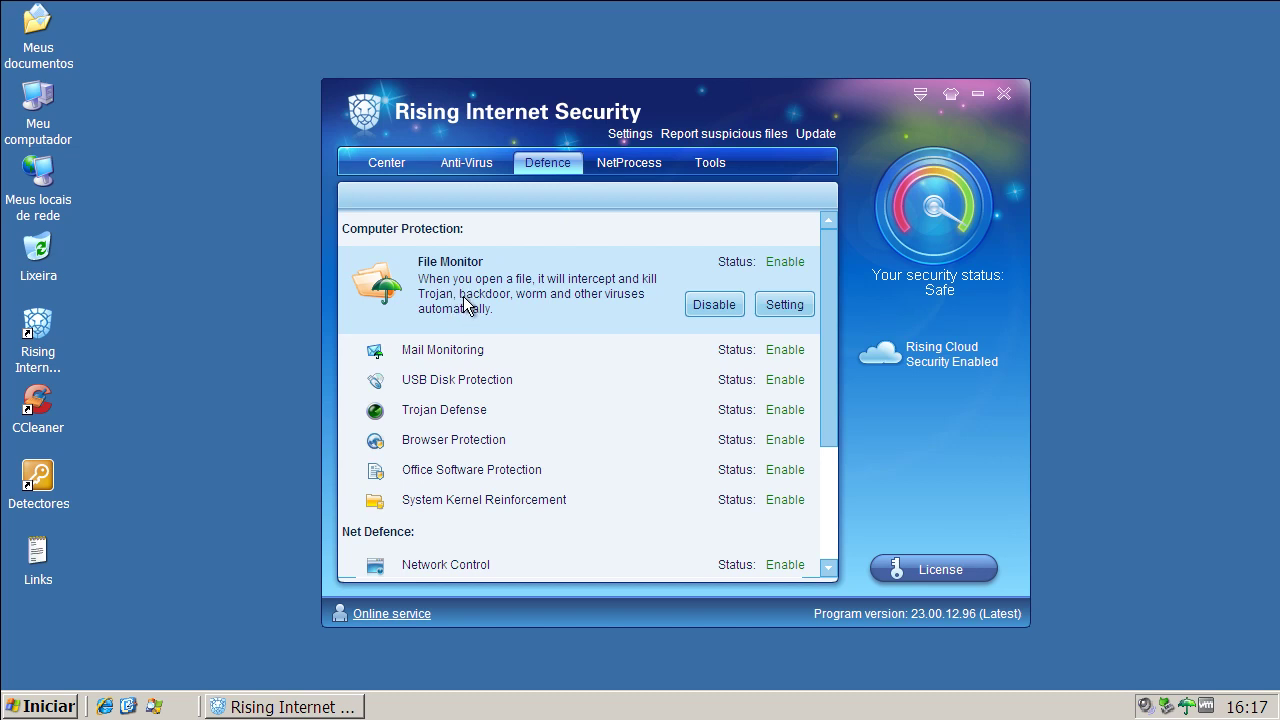
pyautogui.click(459, 355)
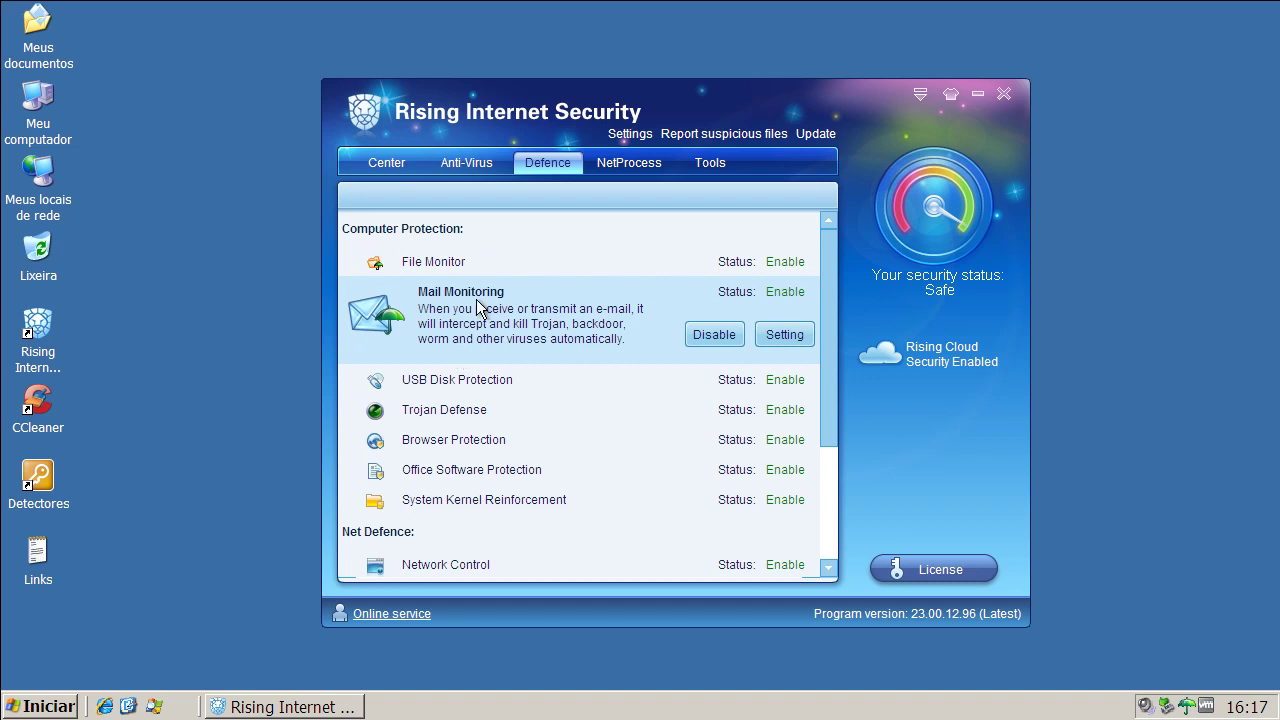
pyautogui.moveTo(471, 390)
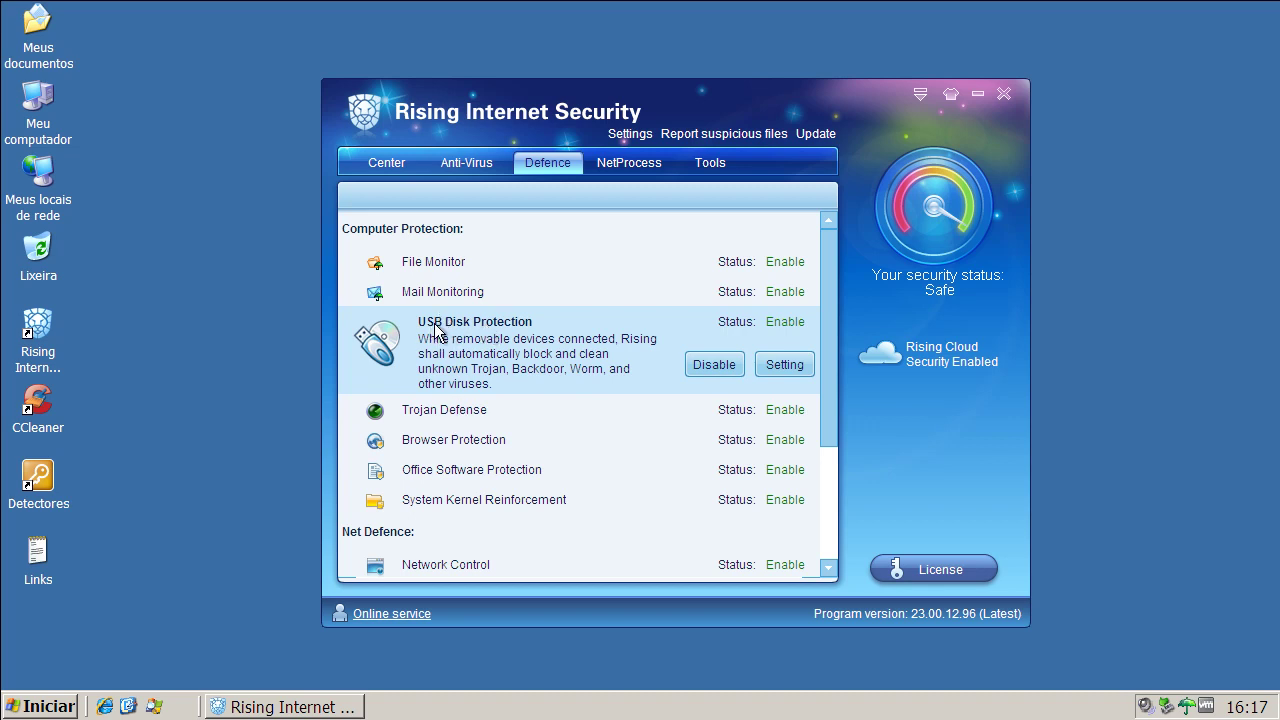
pyautogui.moveTo(465, 420)
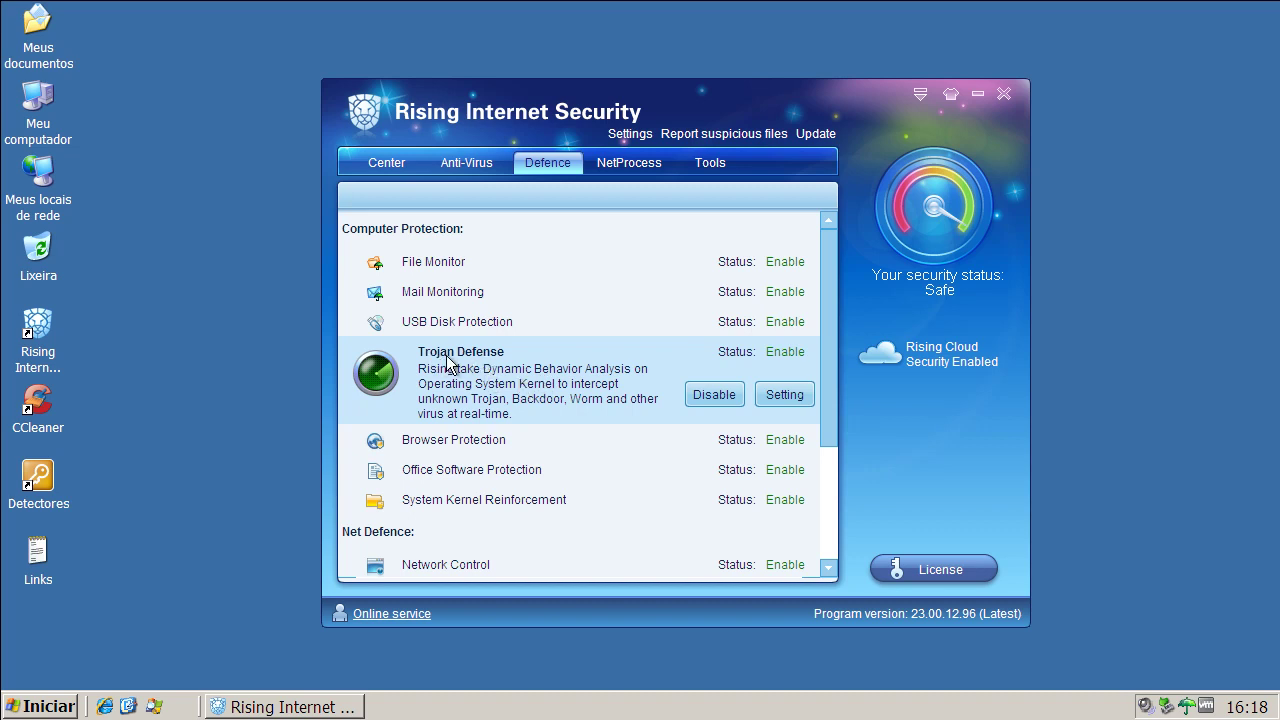
pyautogui.click(478, 445)
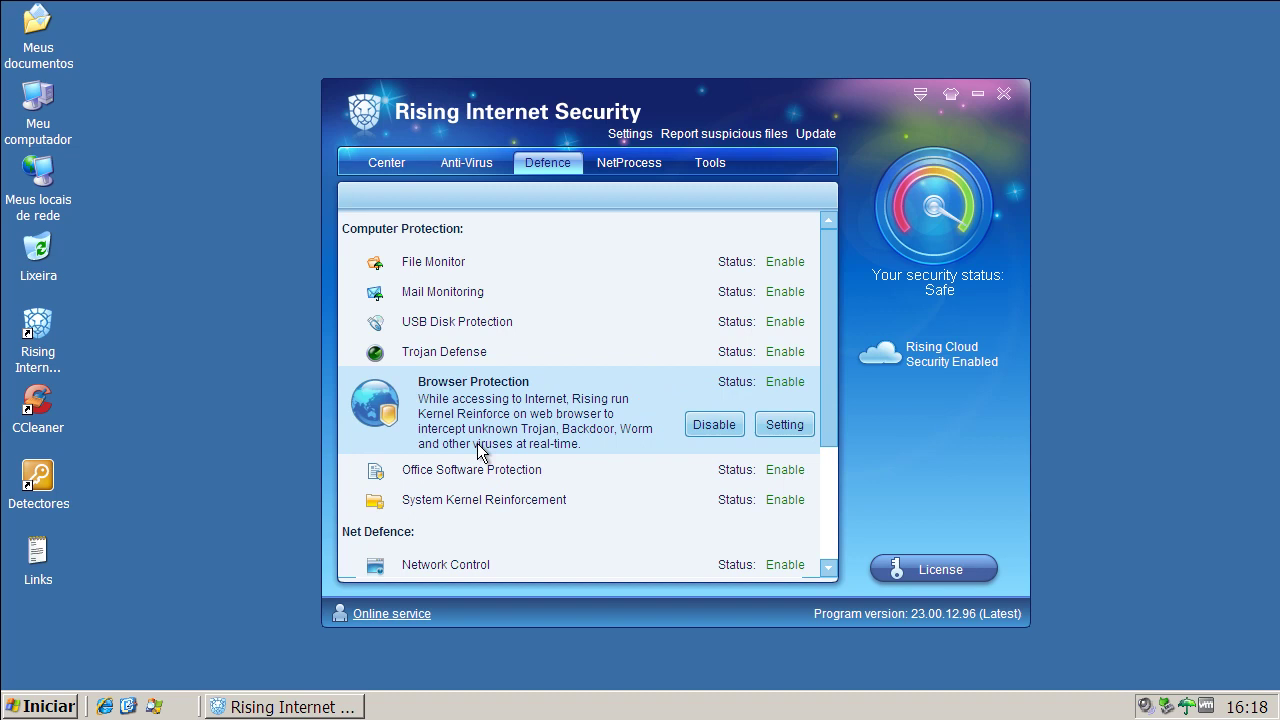
pyautogui.click(511, 468)
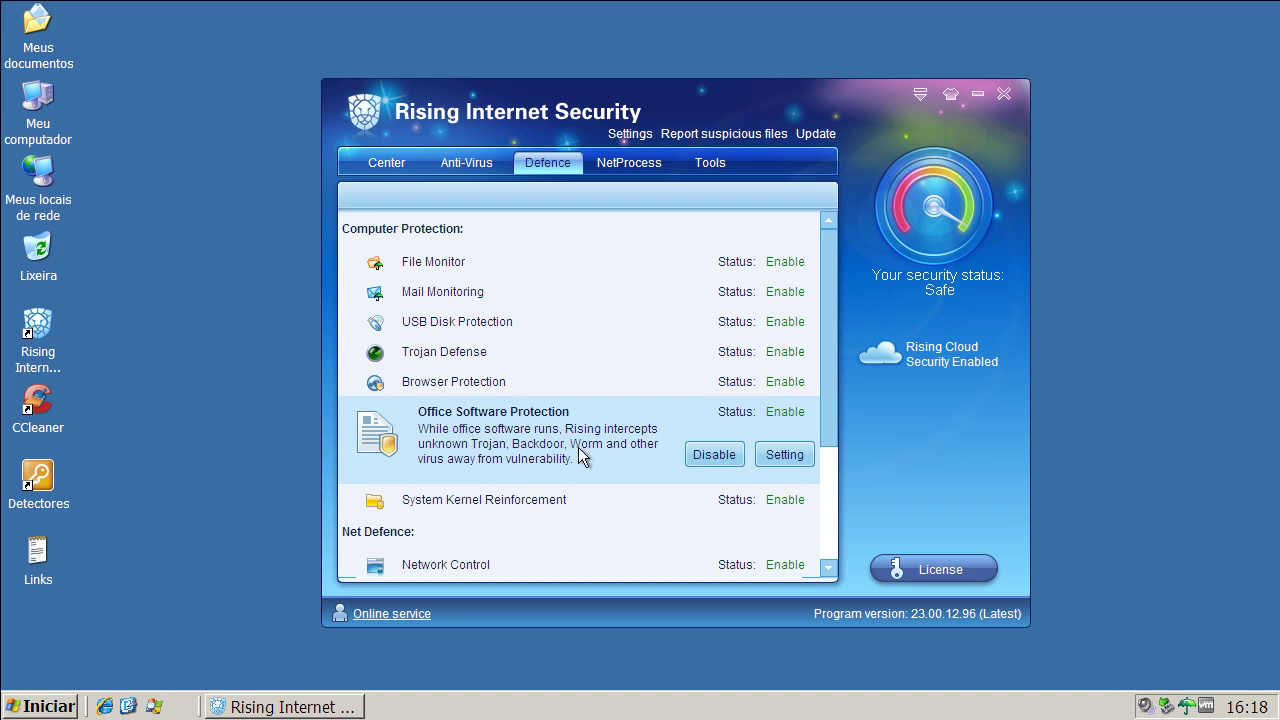
pyautogui.click(516, 500)
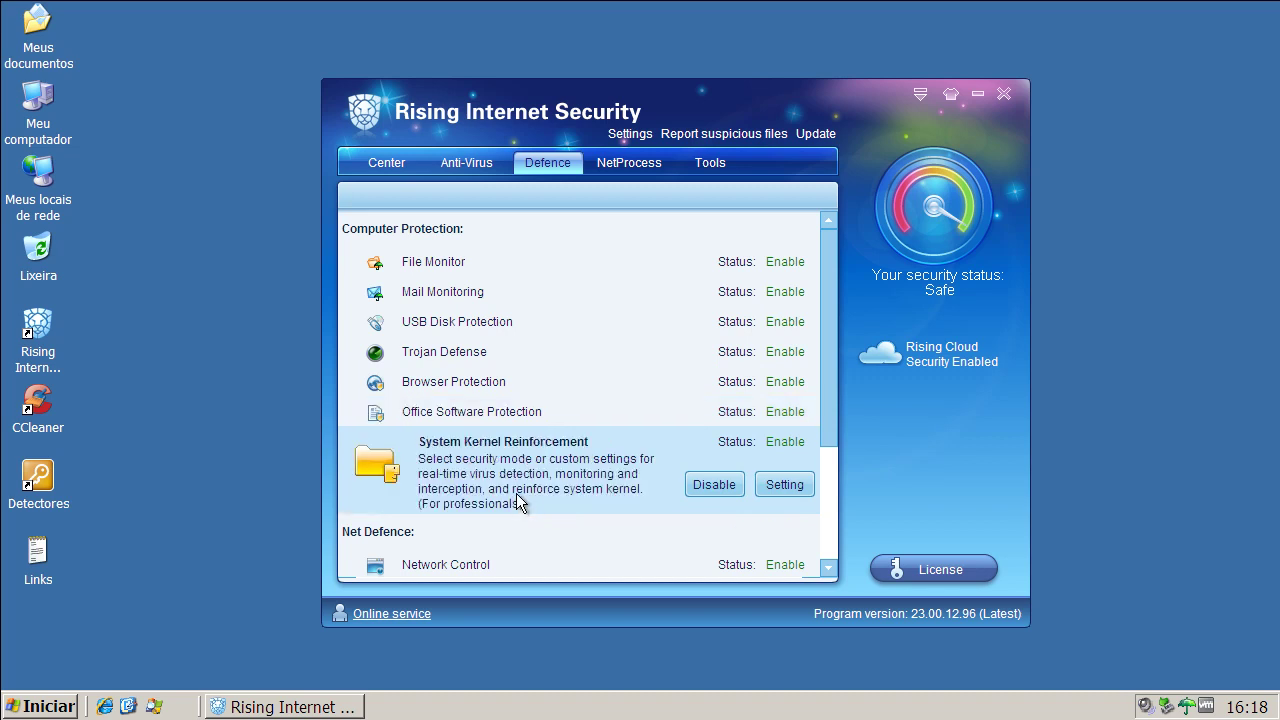
# Review the description of each Net Defence module, from Network Control through IP Rule Setting.
pyautogui.moveTo(830, 391); pyautogui.dragTo(841, 485)
pyautogui.click(440, 410)
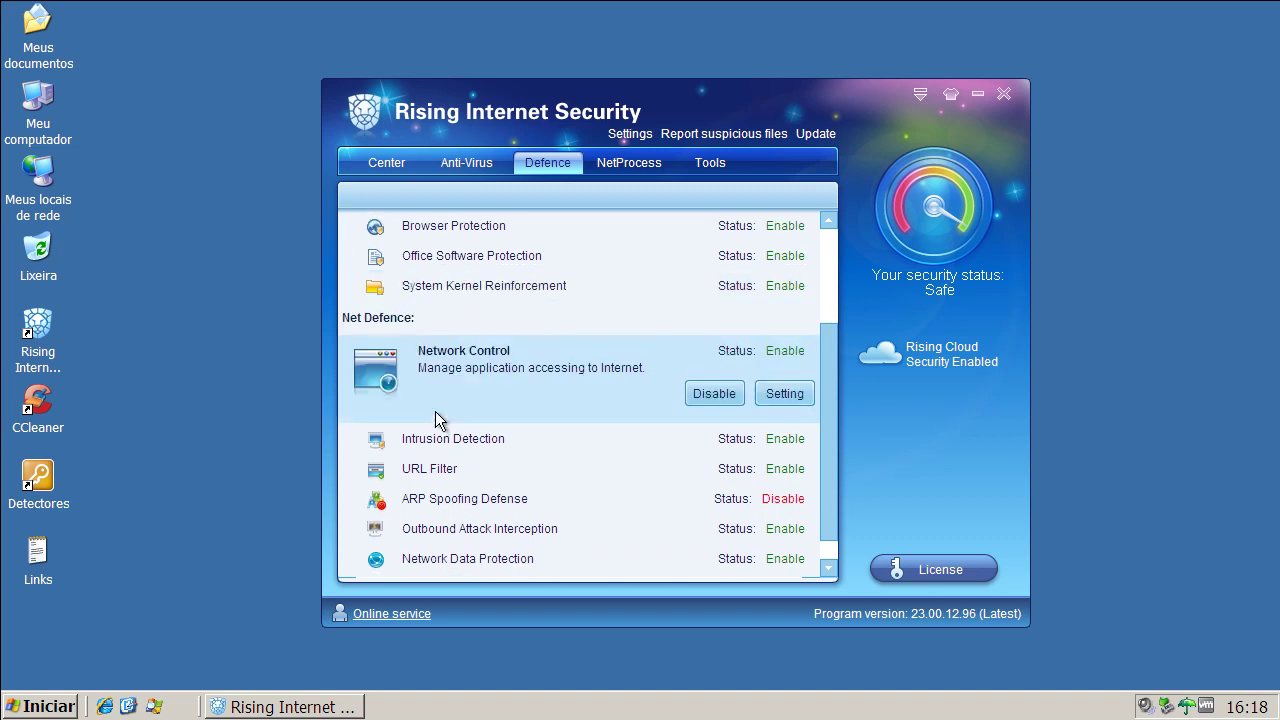
pyautogui.click(448, 441)
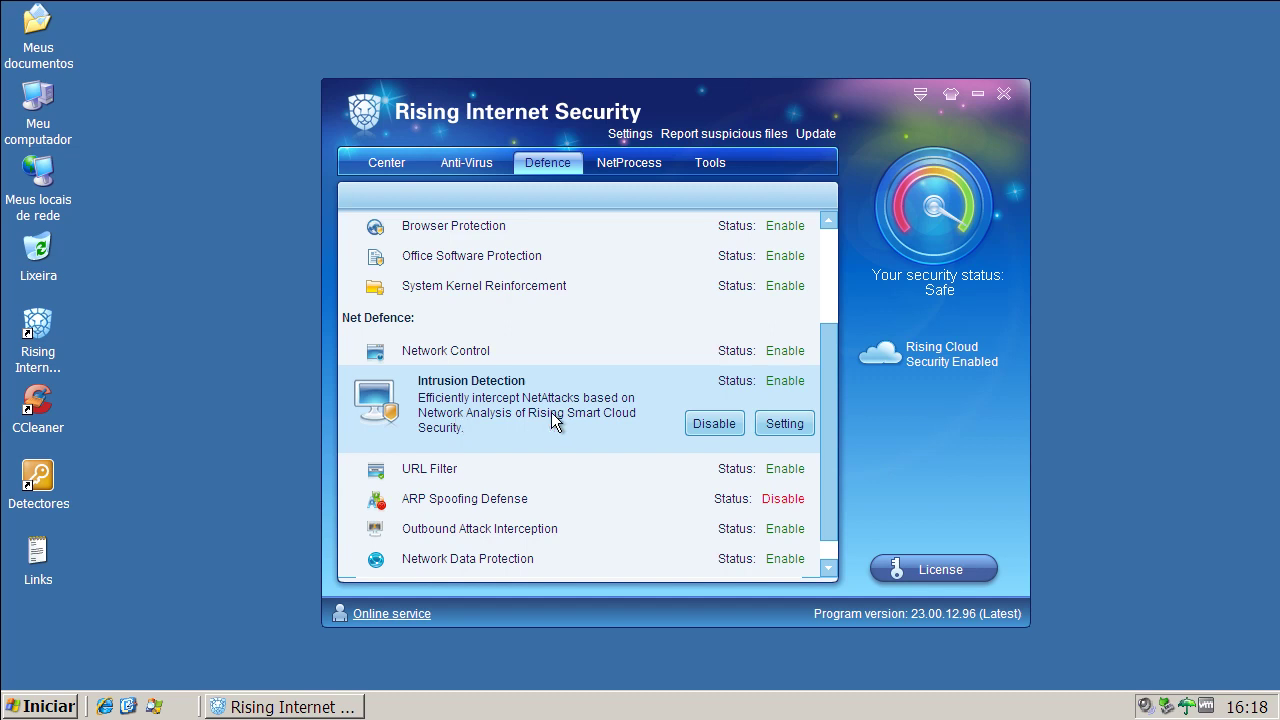
pyautogui.click(429, 475)
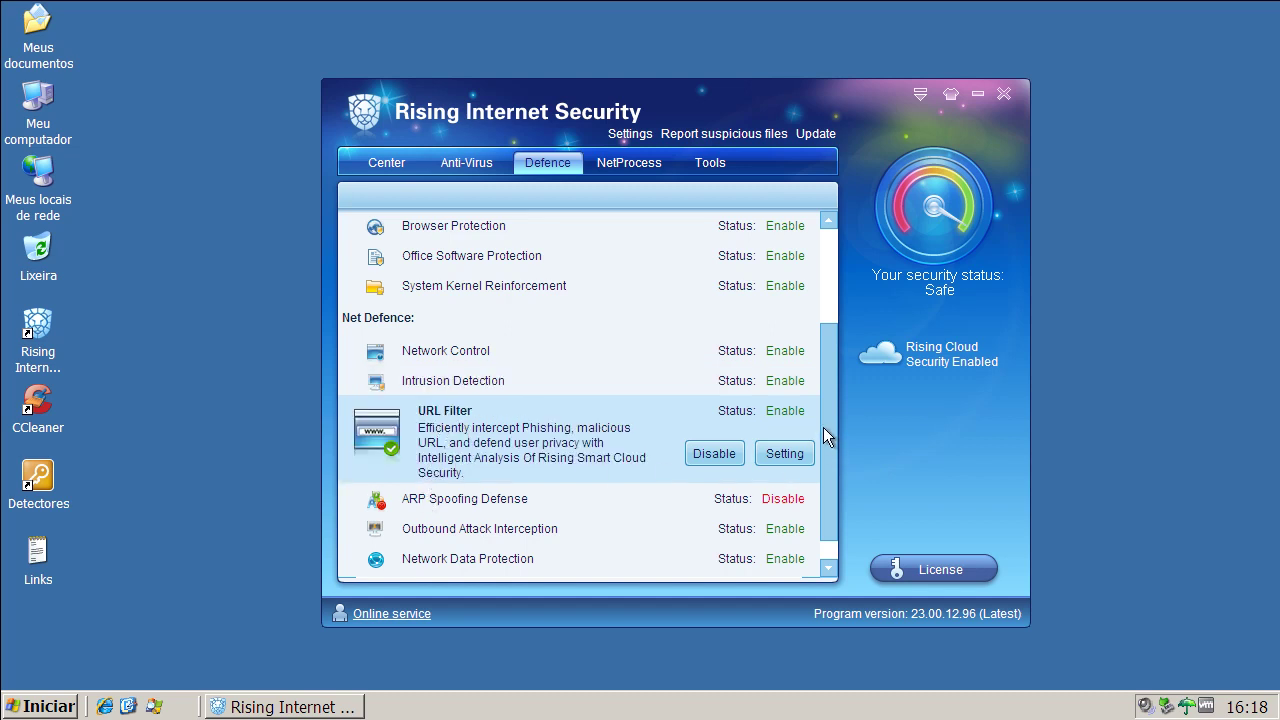
pyautogui.moveTo(823, 427); pyautogui.dragTo(828, 458)
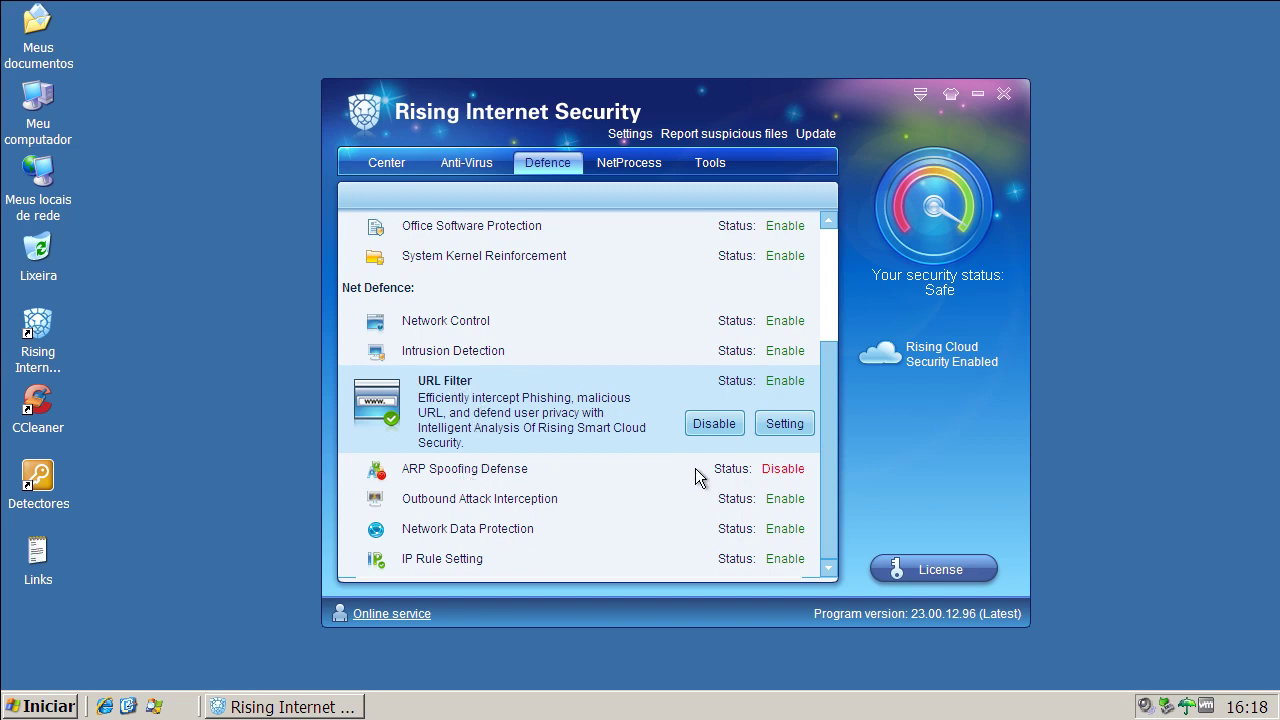
pyautogui.click(494, 477)
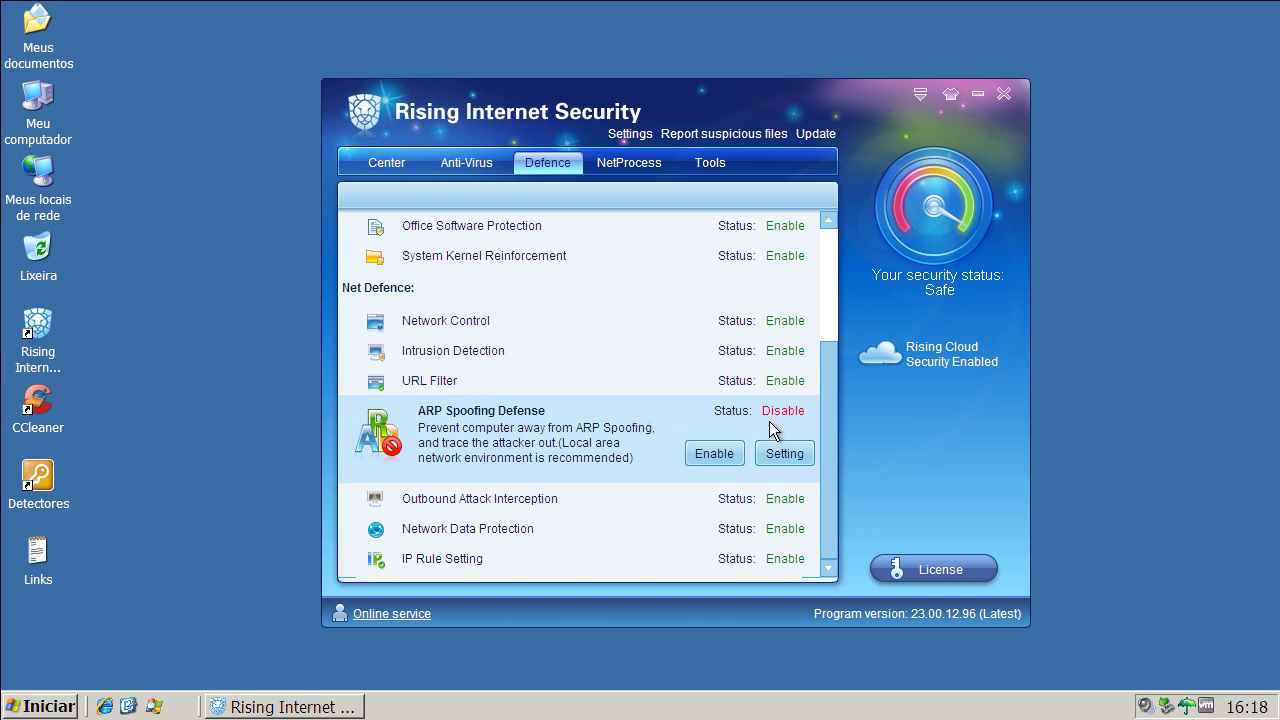
pyautogui.click(430, 511)
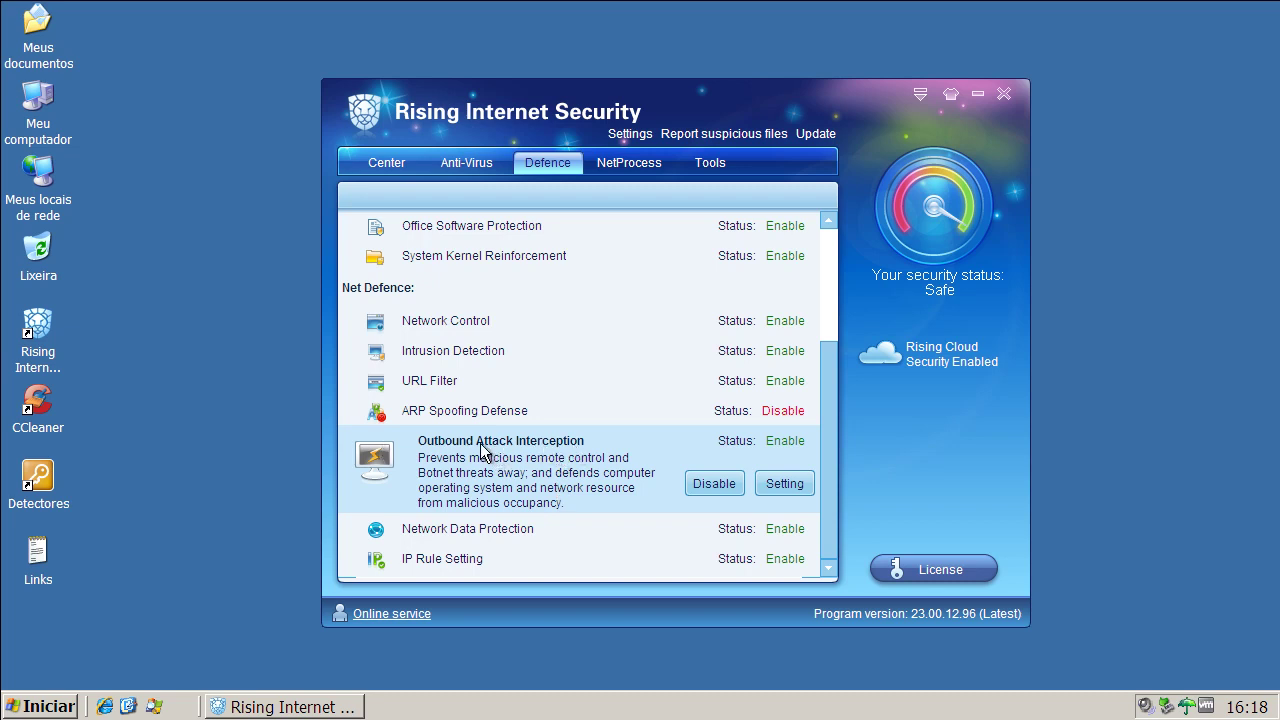
pyautogui.click(478, 530)
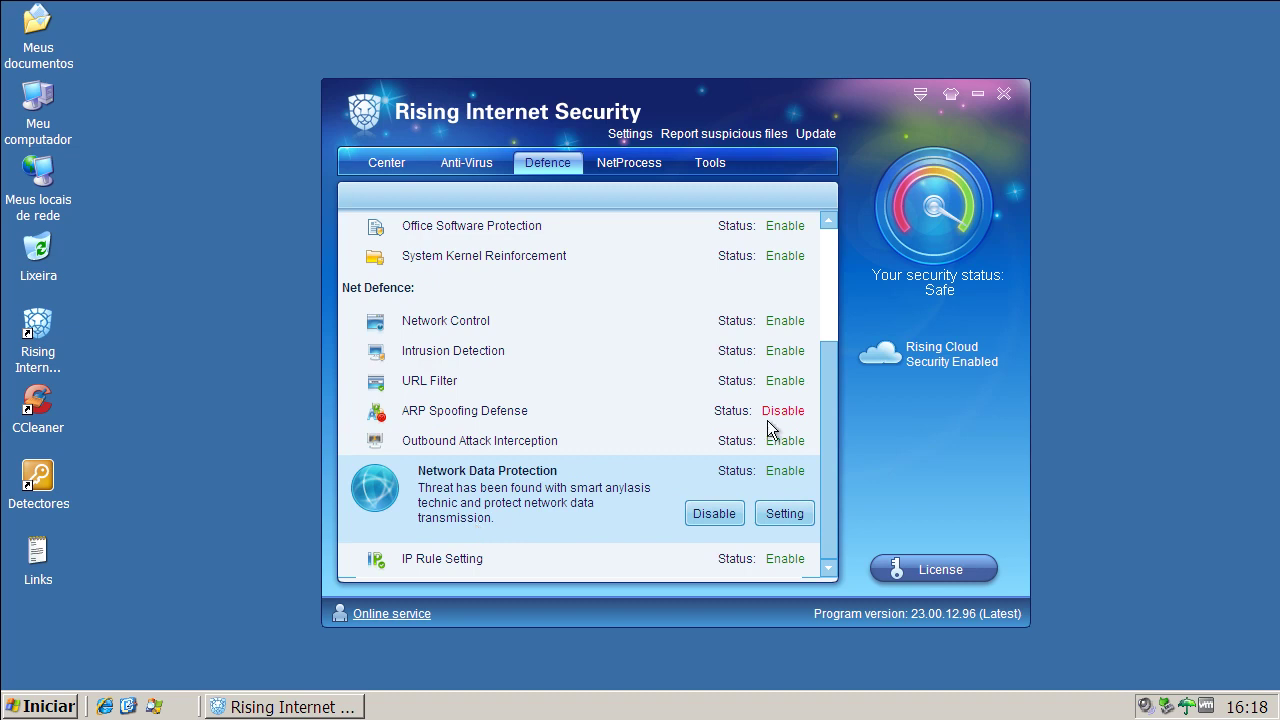
pyautogui.click(470, 565)
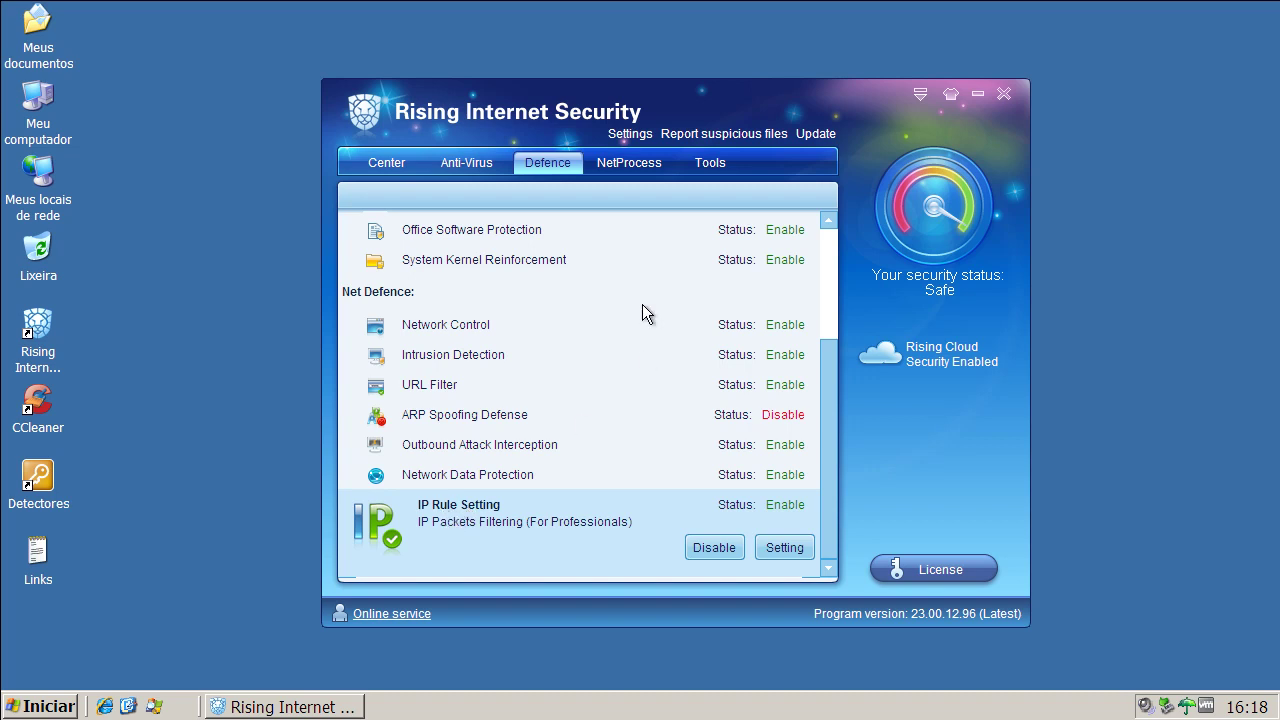
# Look through the network process list and the available tools, returning to the security overview.
pyautogui.click(644, 164)
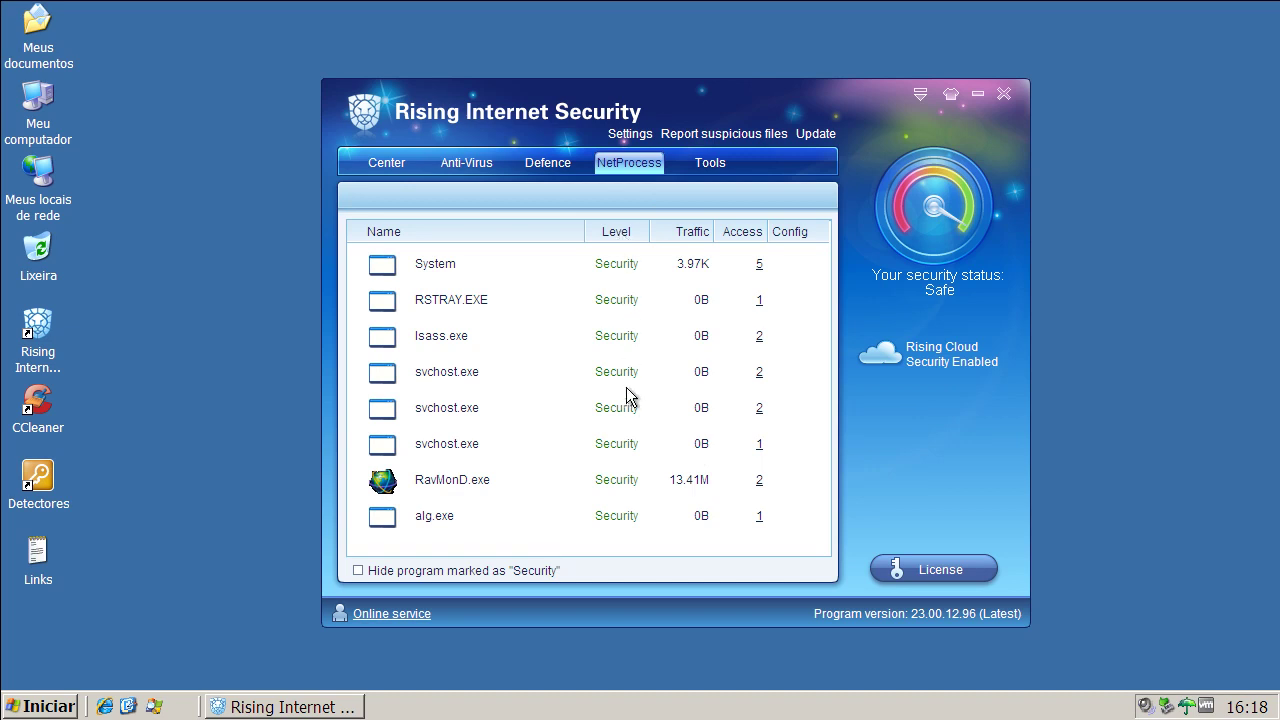
pyautogui.click(721, 164)
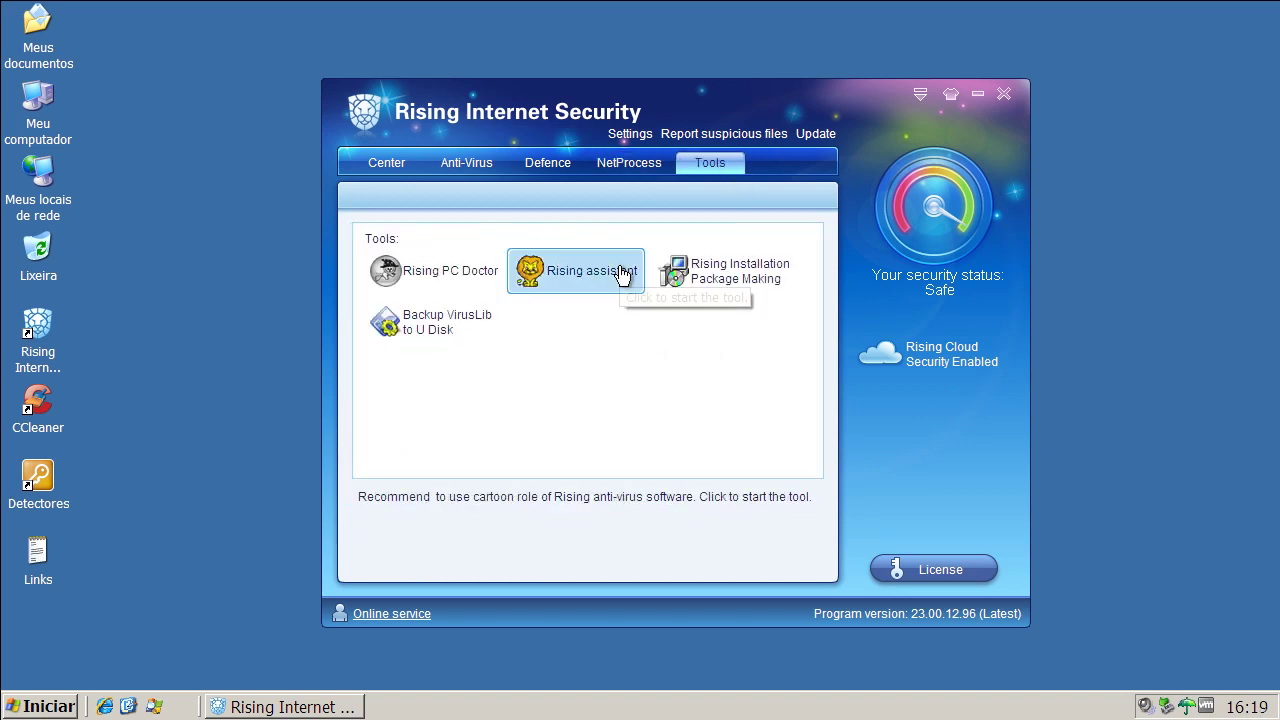
pyautogui.click(392, 162)
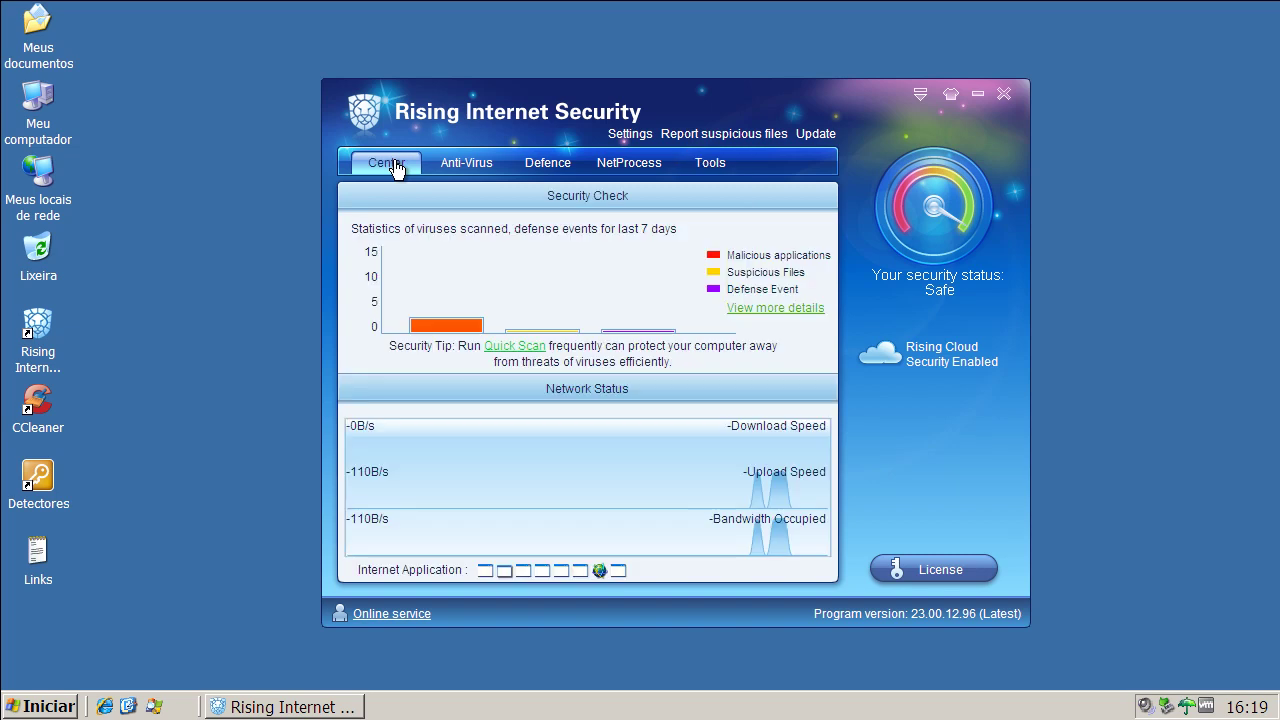
# Check for Rising updates, and close the security window along with the Trojan Defense notification.
pyautogui.click(814, 134)
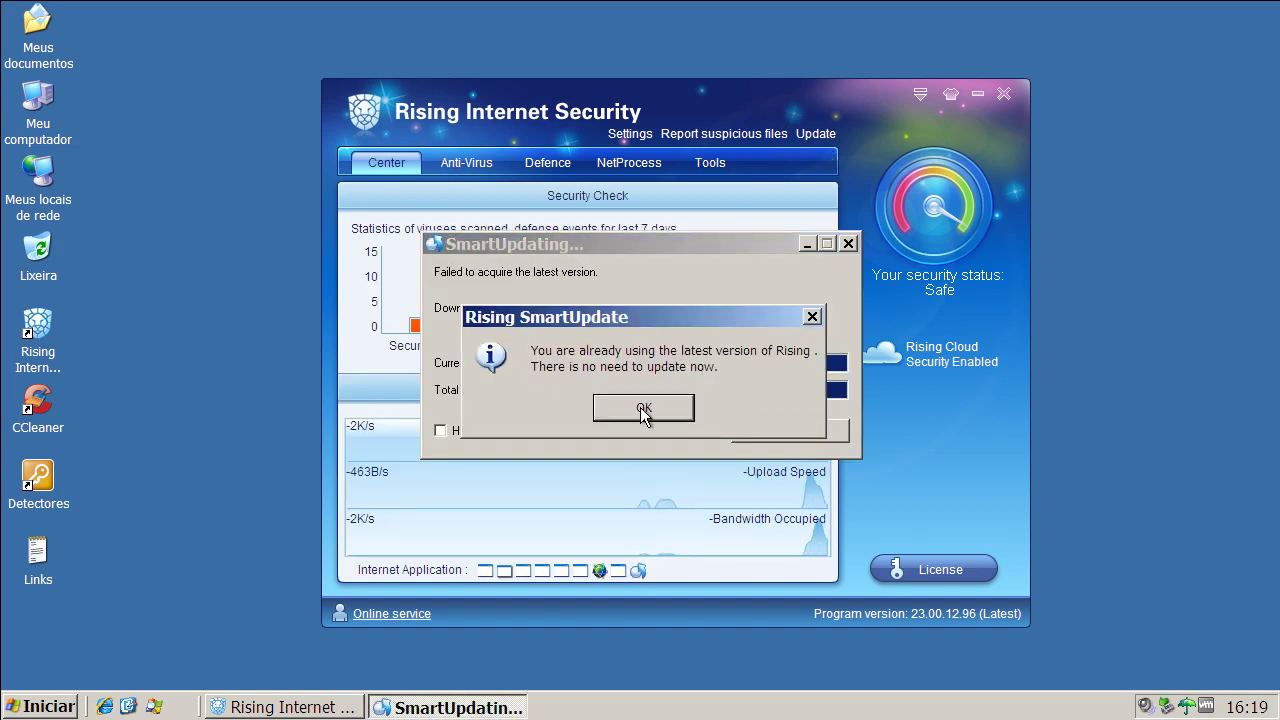
pyautogui.click(643, 409)
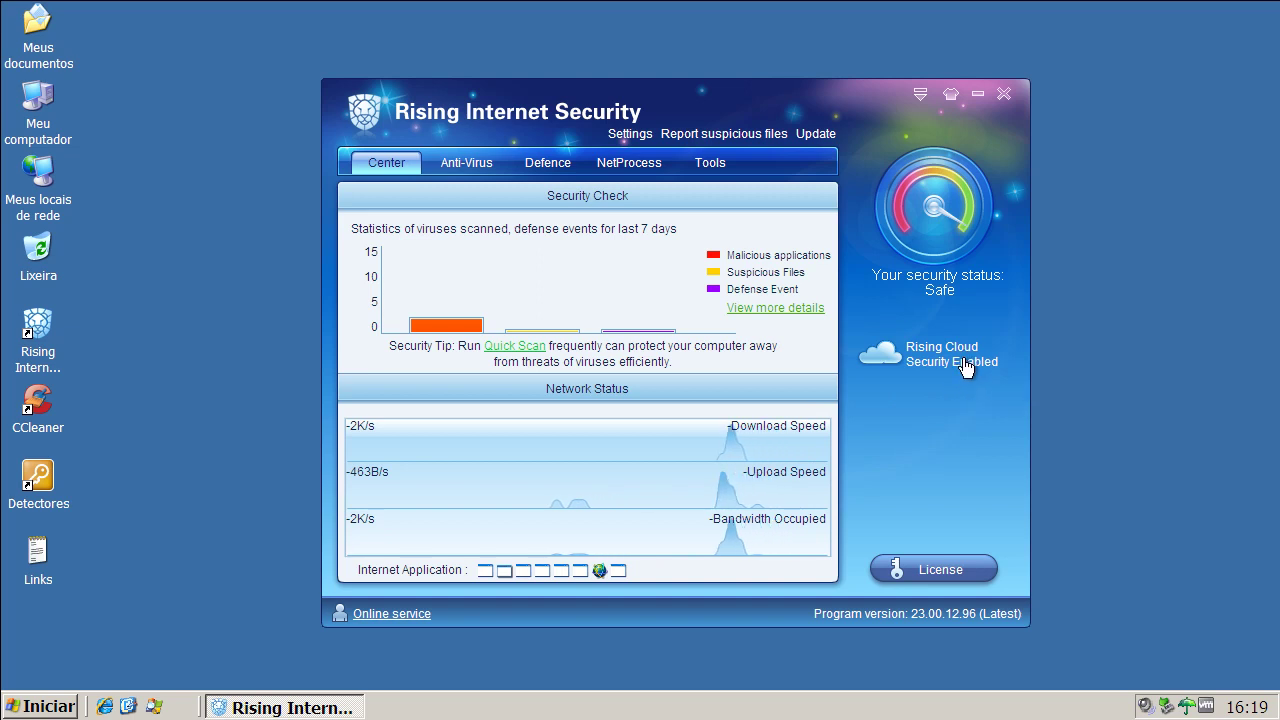
pyautogui.click(1004, 94)
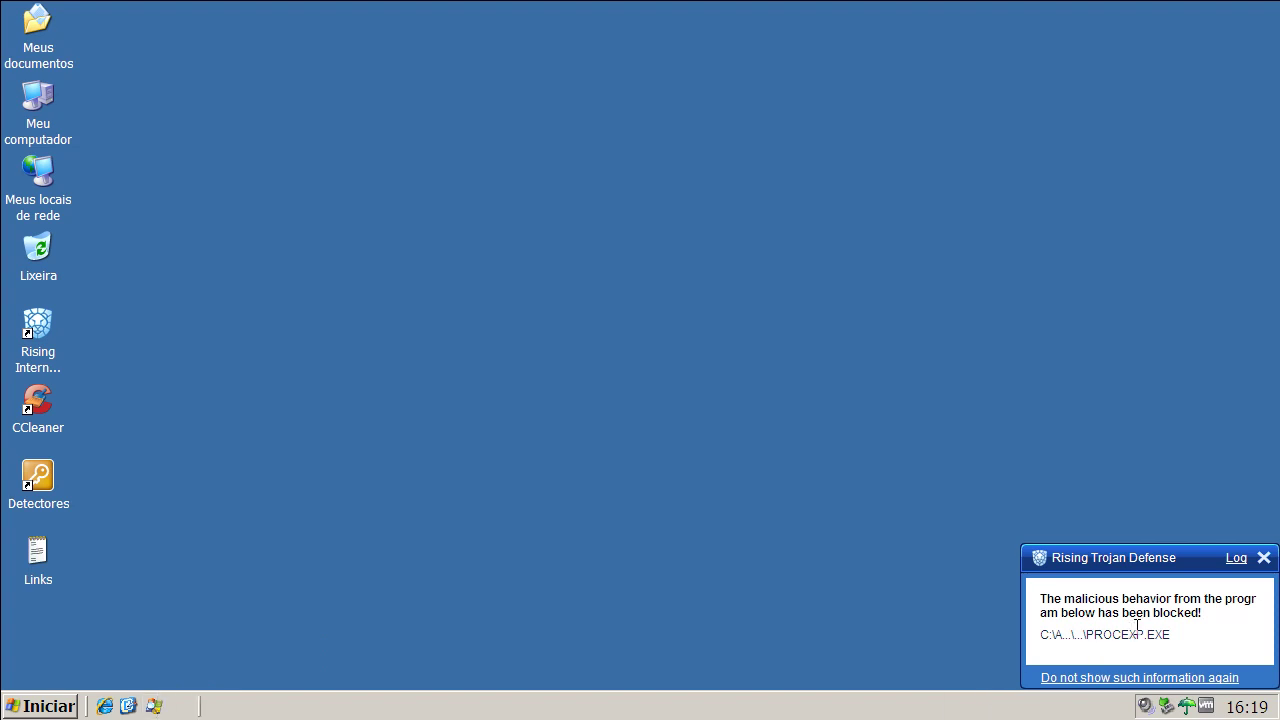
pyautogui.click(1188, 617)
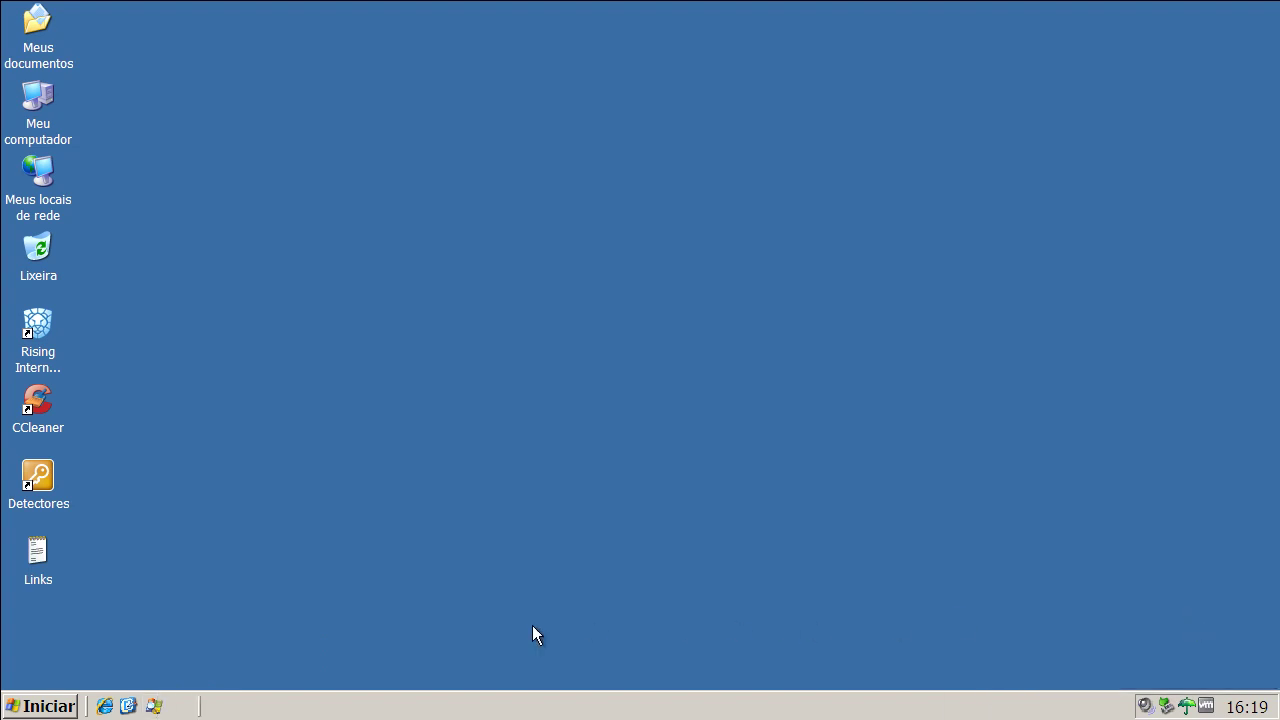
# Open the Windows Task Manager and show its process list in a maximized window.
pyautogui.rightClick(230, 707)
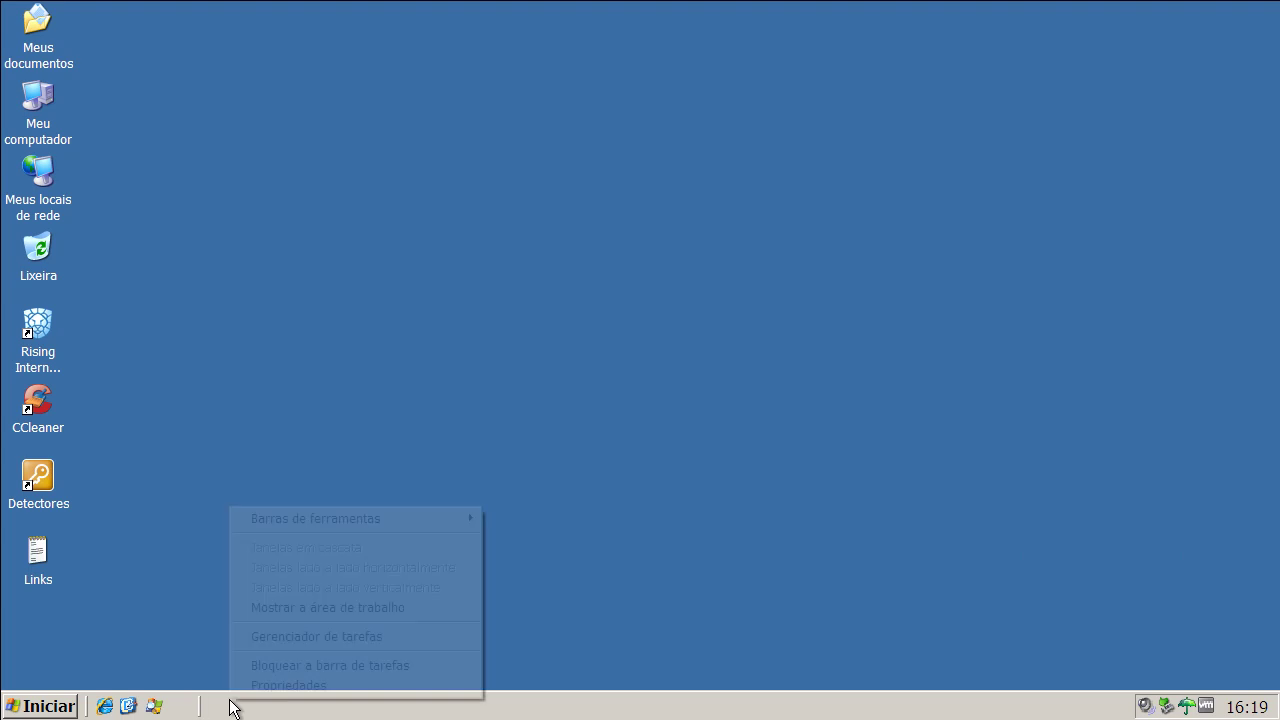
pyautogui.click(267, 641)
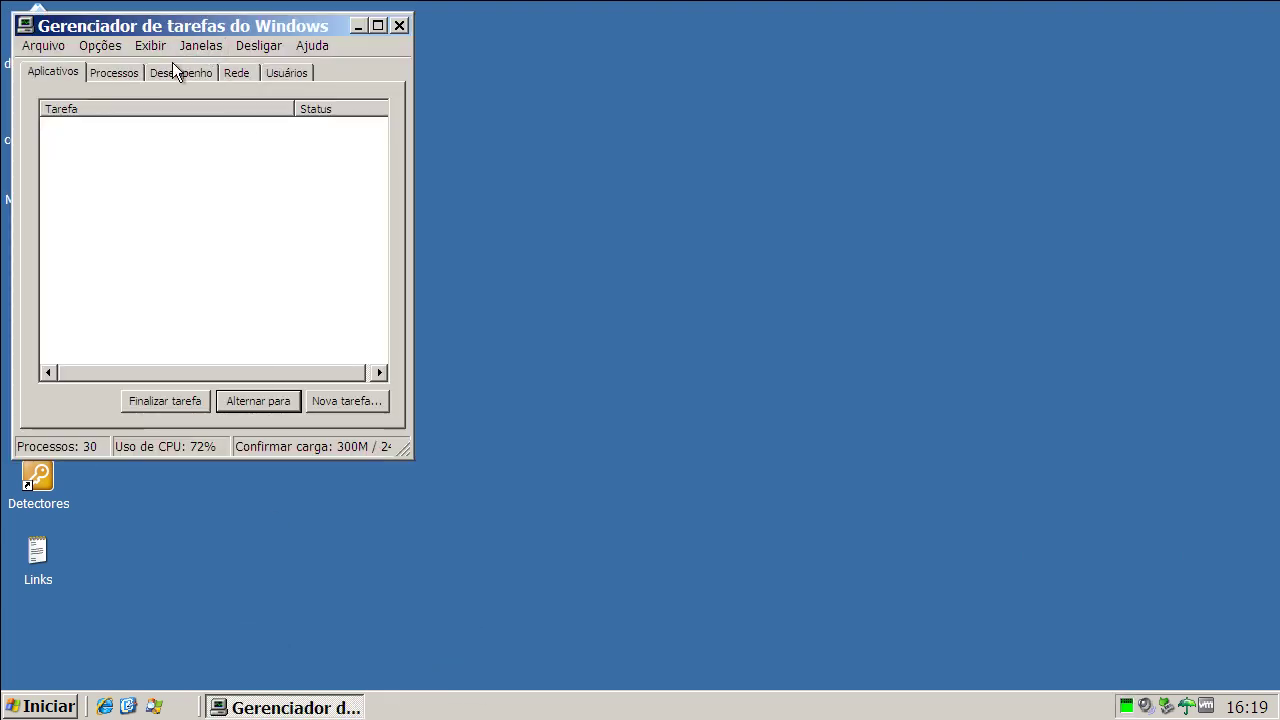
pyautogui.click(130, 72)
pyautogui.click(112, 110)
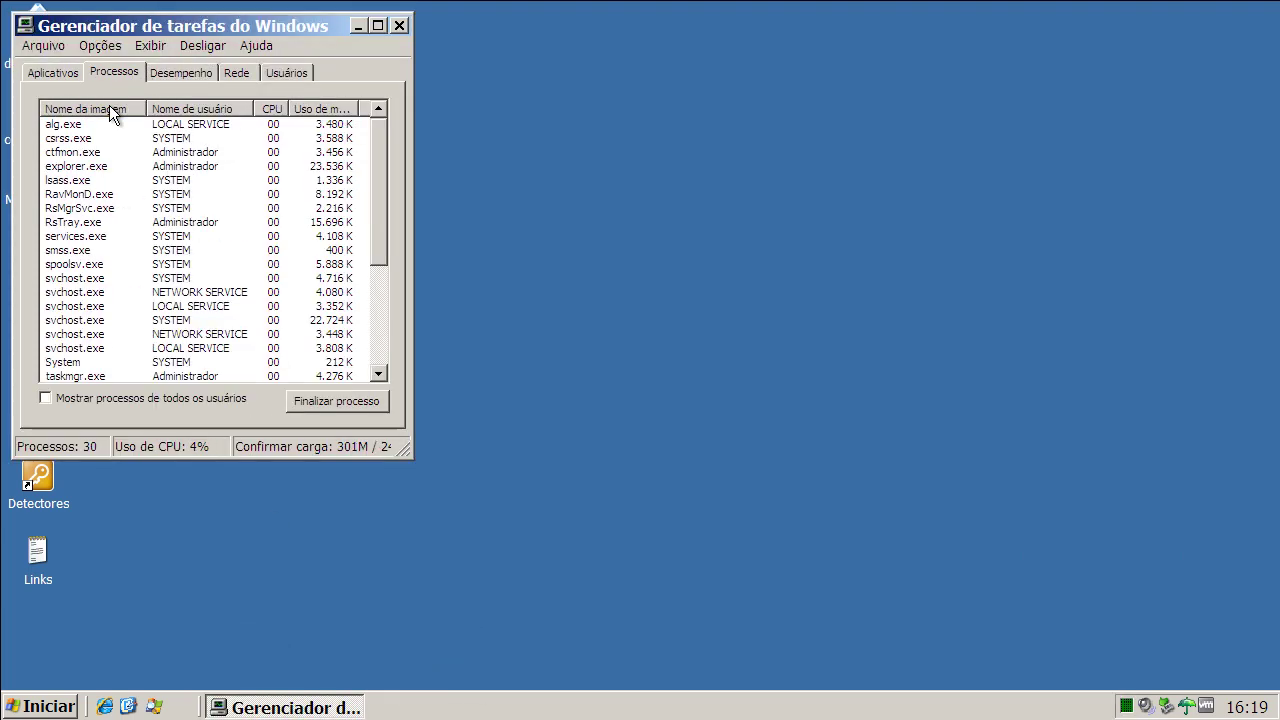
pyautogui.click(378, 26)
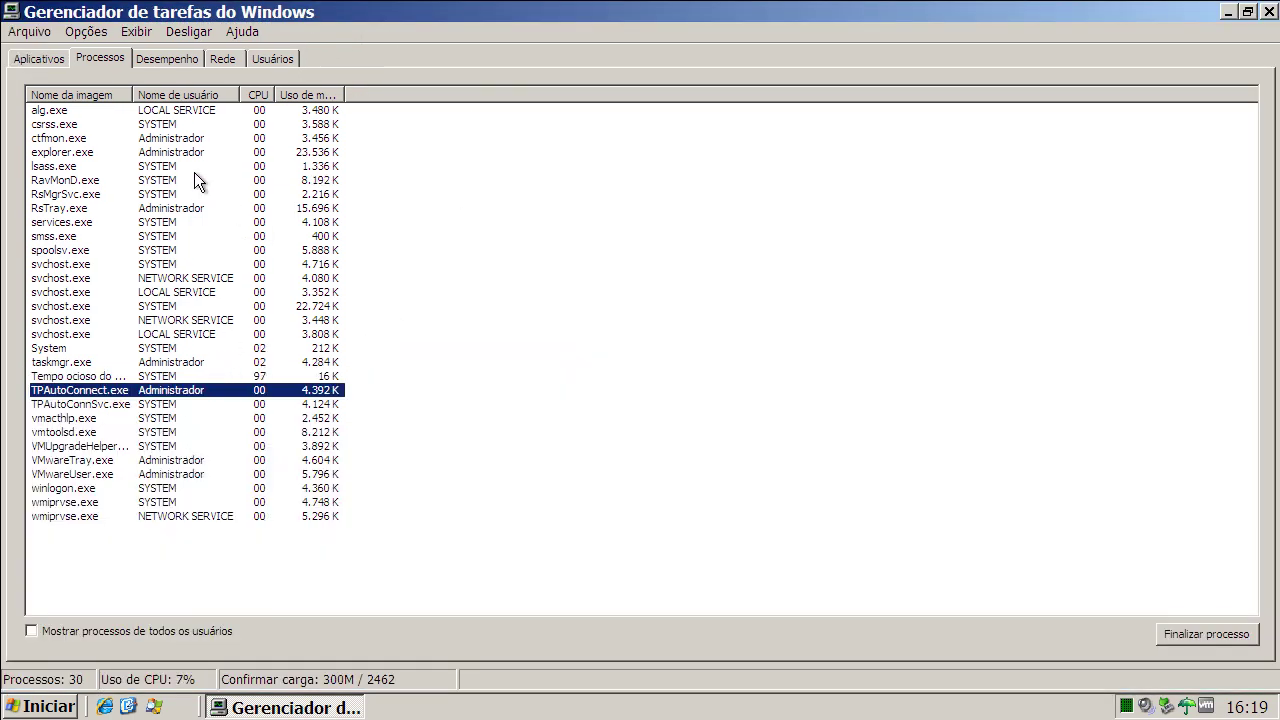
# Examine the memory use of RavMonD.exe, RsMgrSvc.exe and RsTray.exe, and minimize the Task Manager.
pyautogui.click(66, 180)
pyautogui.click(66, 194)
pyautogui.click(70, 208)
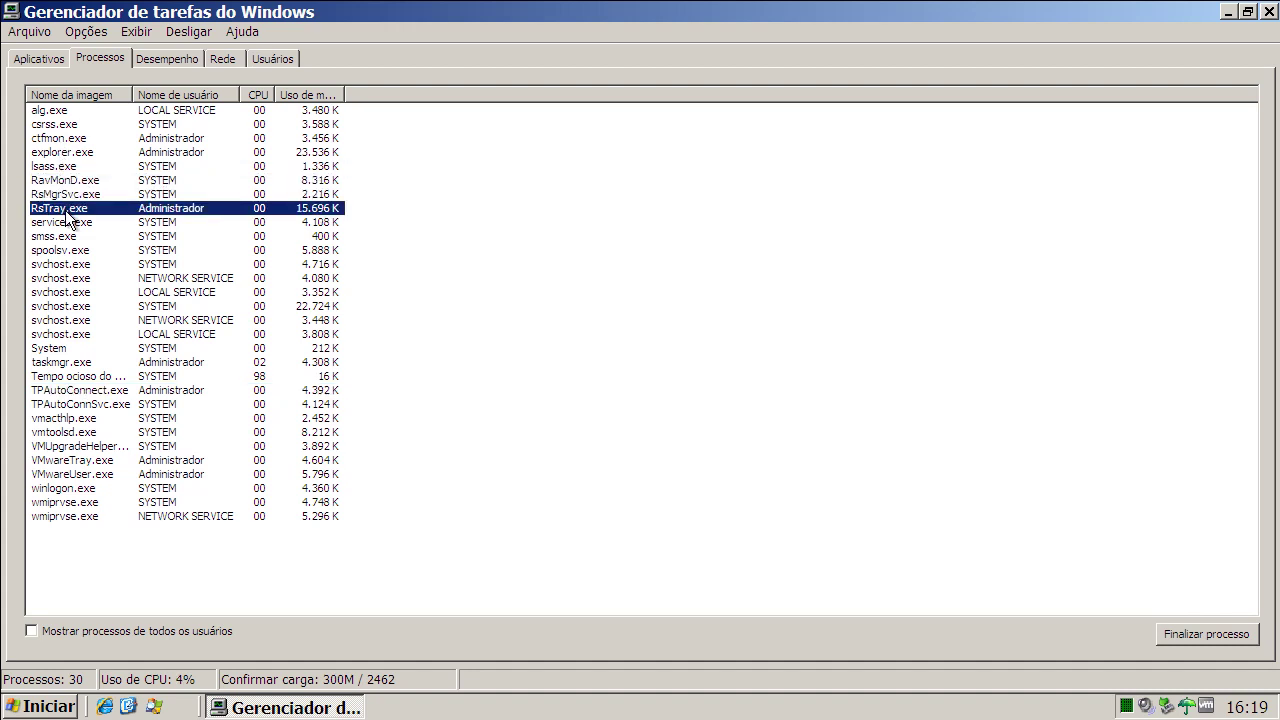
pyautogui.click(63, 181)
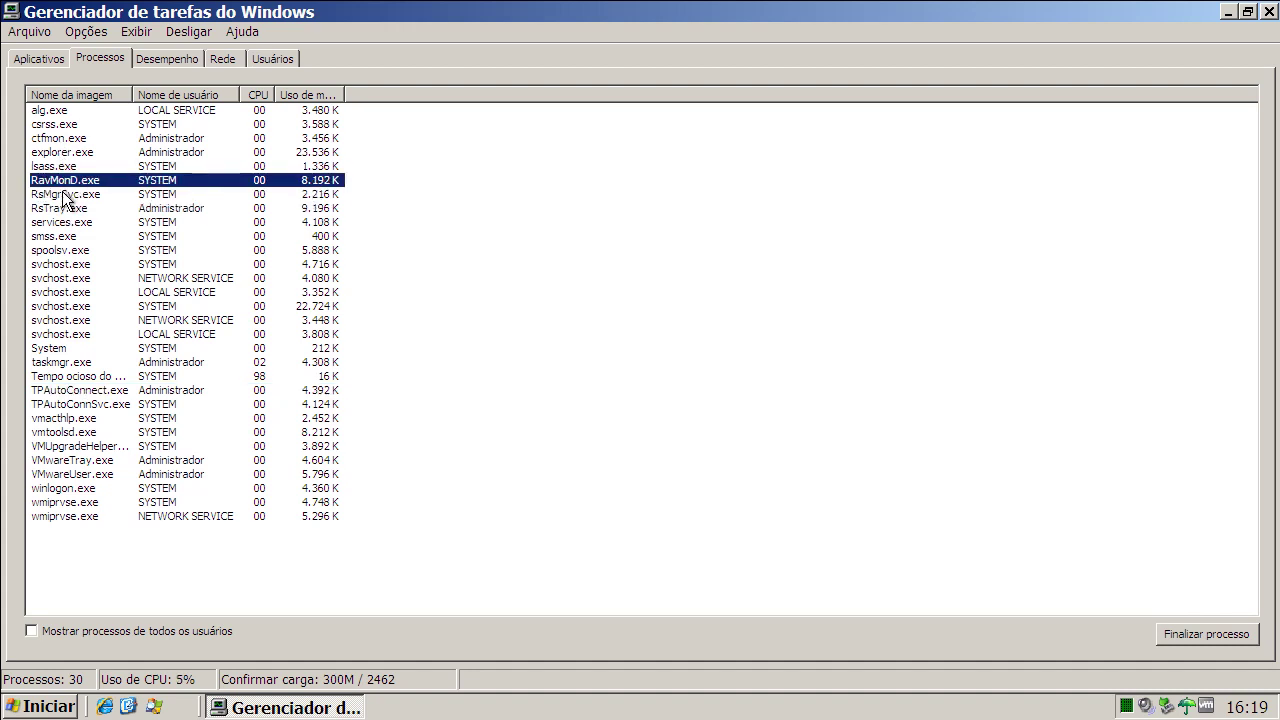
pyautogui.click(63, 195)
pyautogui.click(63, 209)
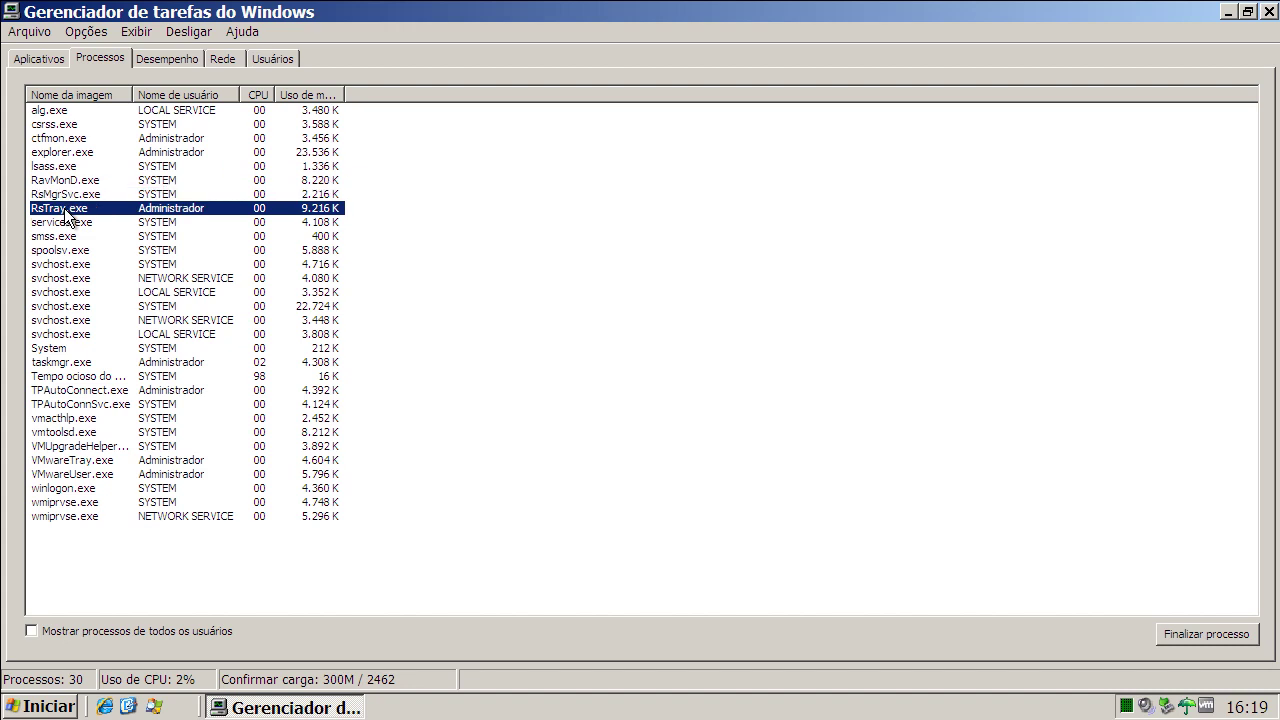
pyautogui.click(322, 194)
pyautogui.click(322, 181)
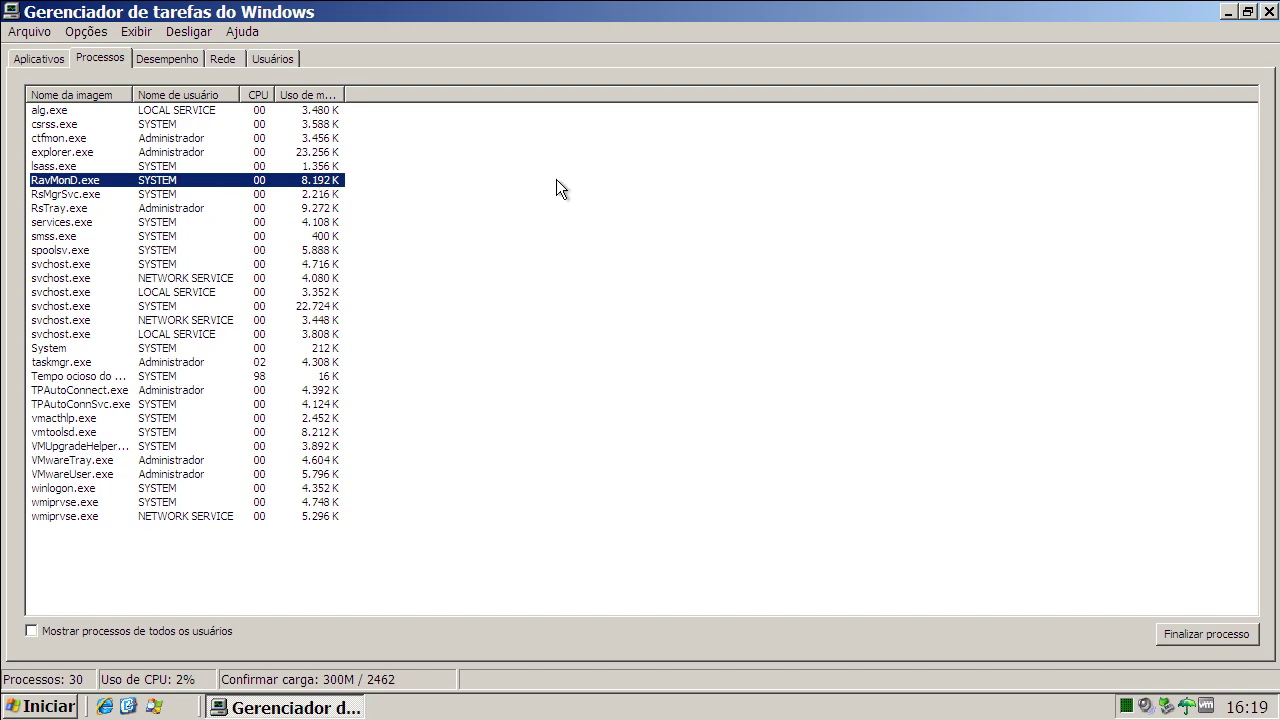
pyautogui.click(1228, 11)
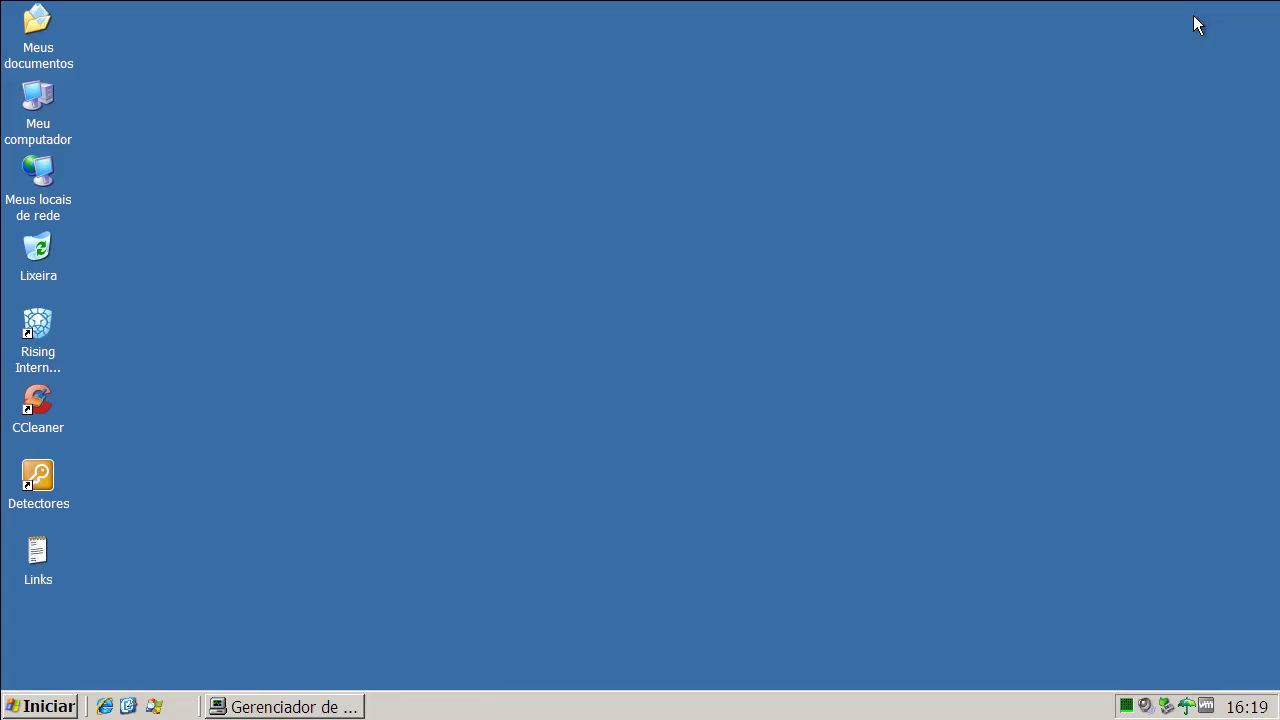
# Copy the first malware link, ontrack319.info/htm_logs/telnet.exe, from the Links text file on the desktop and minimize the file.
pyautogui.doubleClick(43, 540)
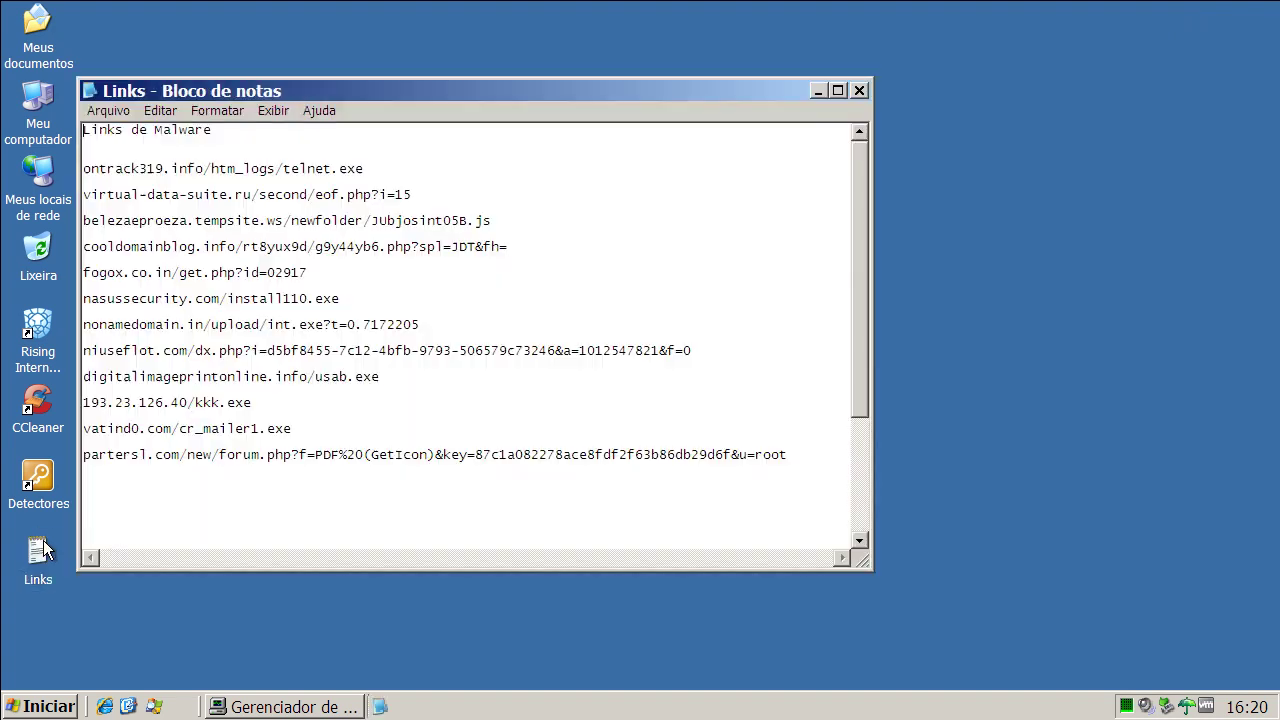
pyautogui.doubleClick(280, 168)
pyautogui.rightClick(282, 168)
pyautogui.click(350, 227)
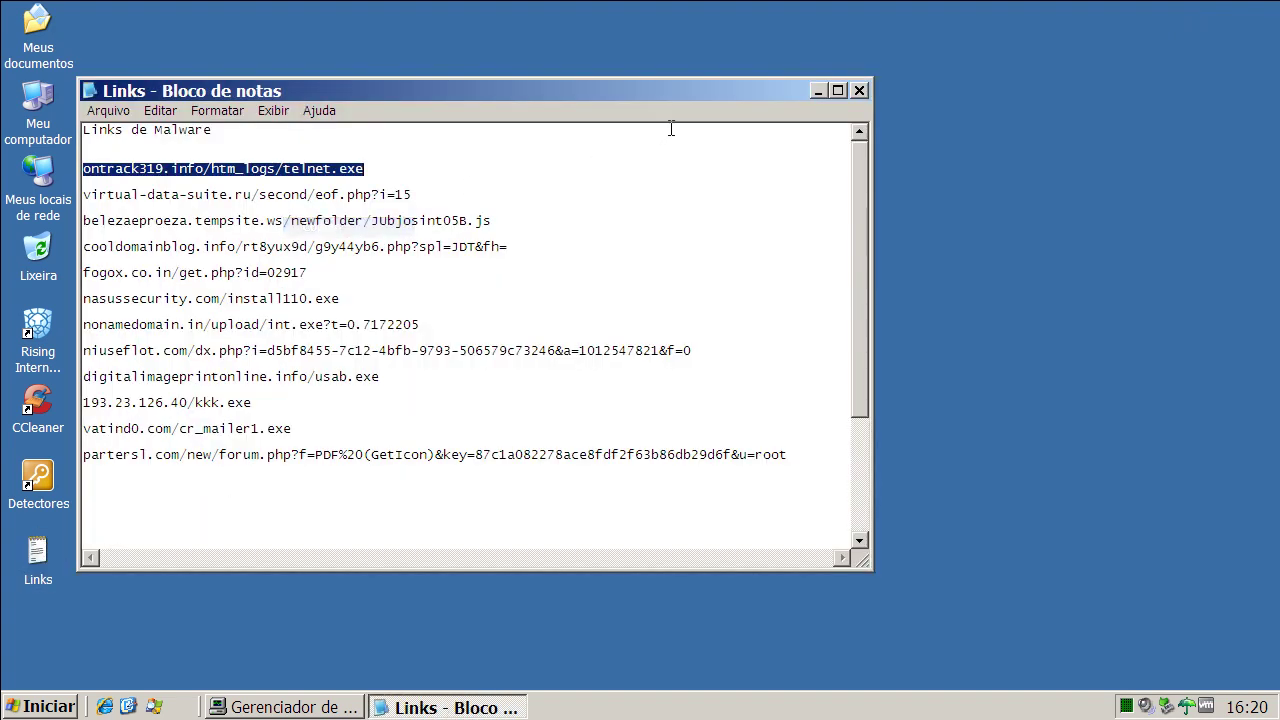
pyautogui.click(817, 90)
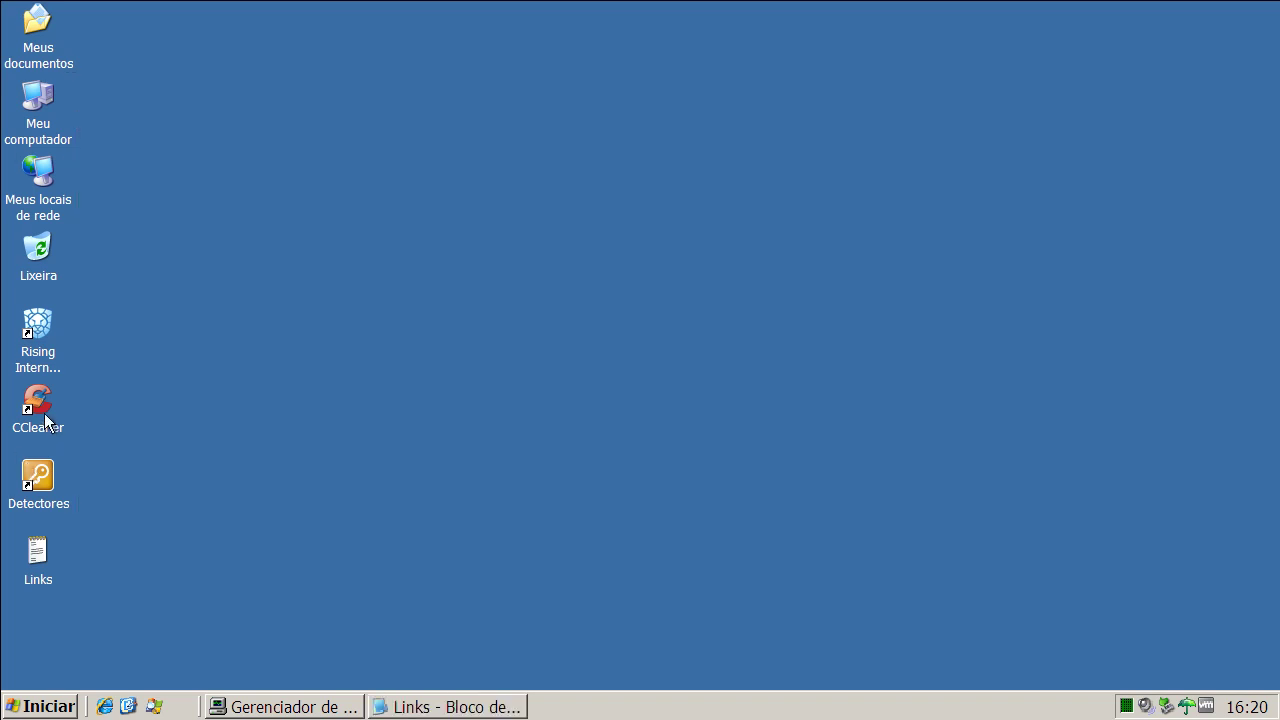
# Open Internet Explorer and load the copied ontrack319.info/htm_logs/telnet.exe link.
pyautogui.click(104, 706)
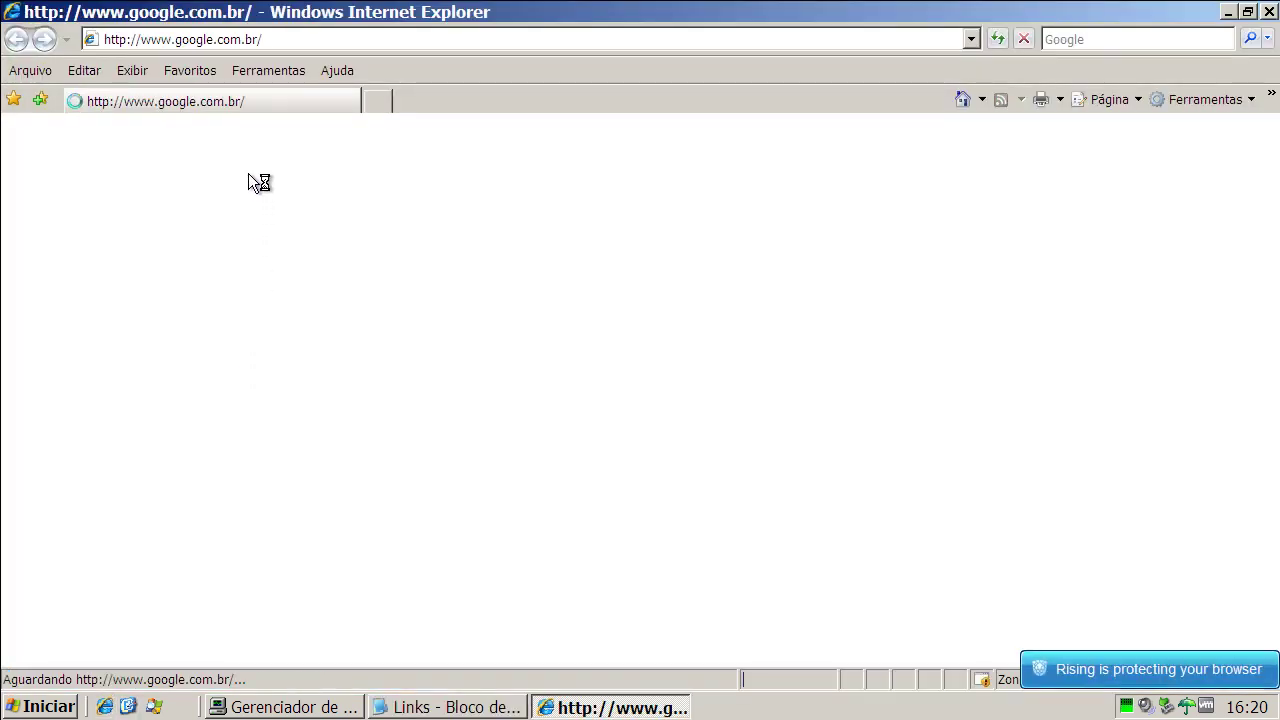
pyautogui.click(250, 40)
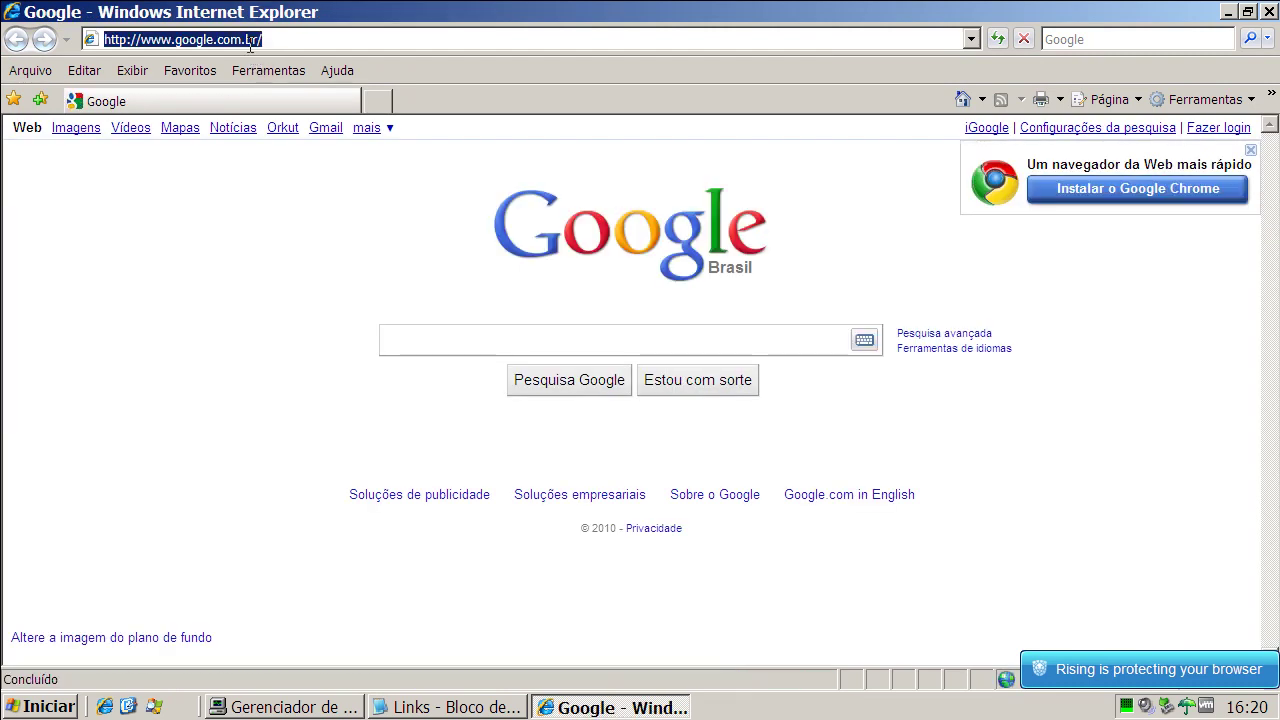
pyautogui.hotkey('ctrl', 'v')
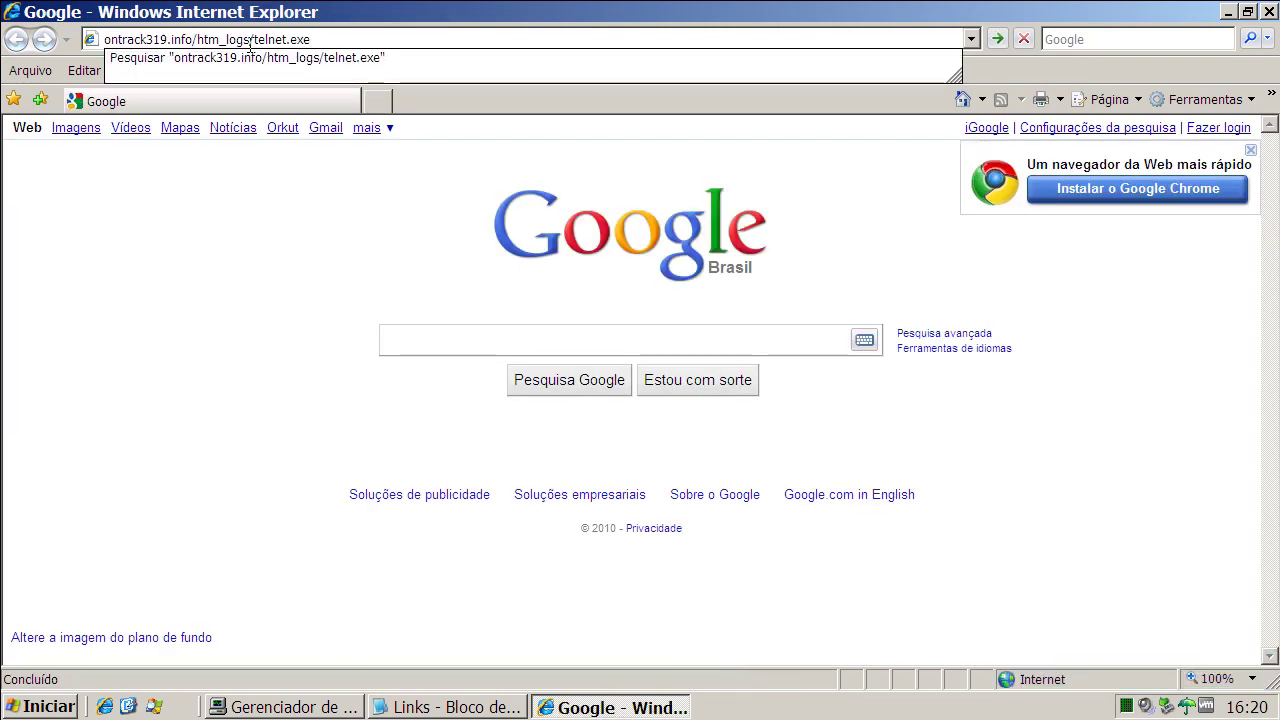
pyautogui.press('Return')
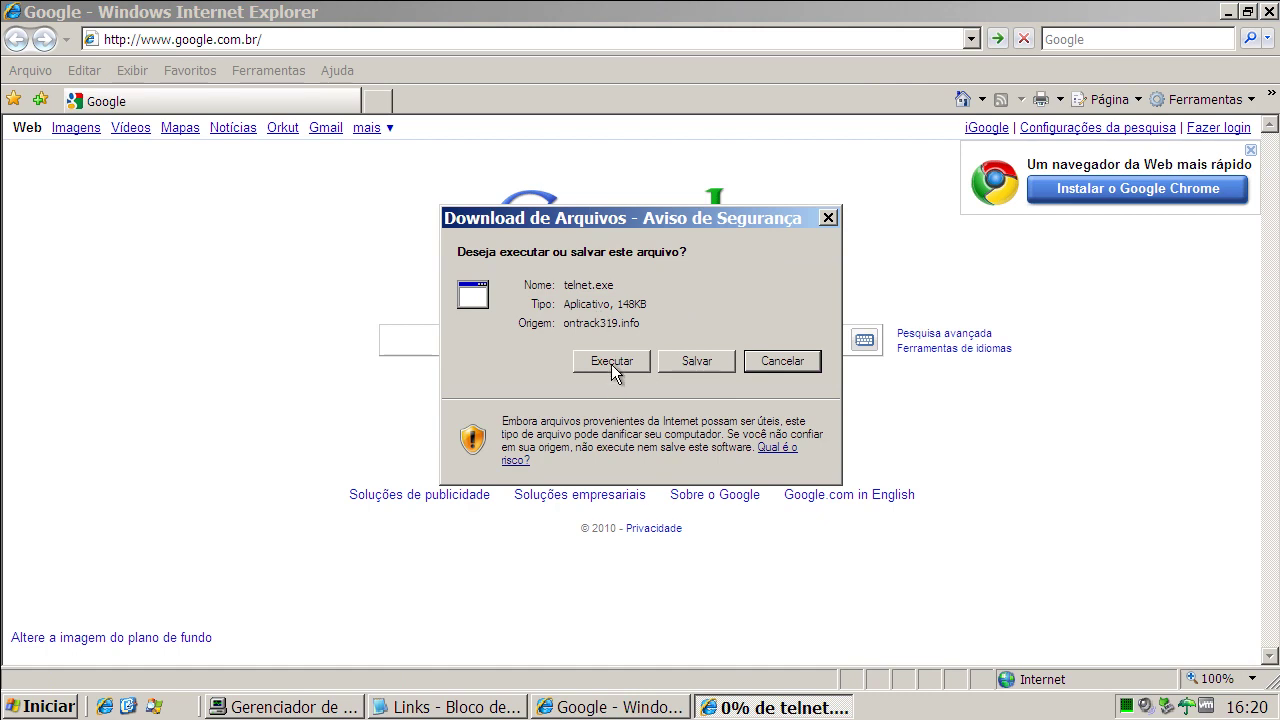
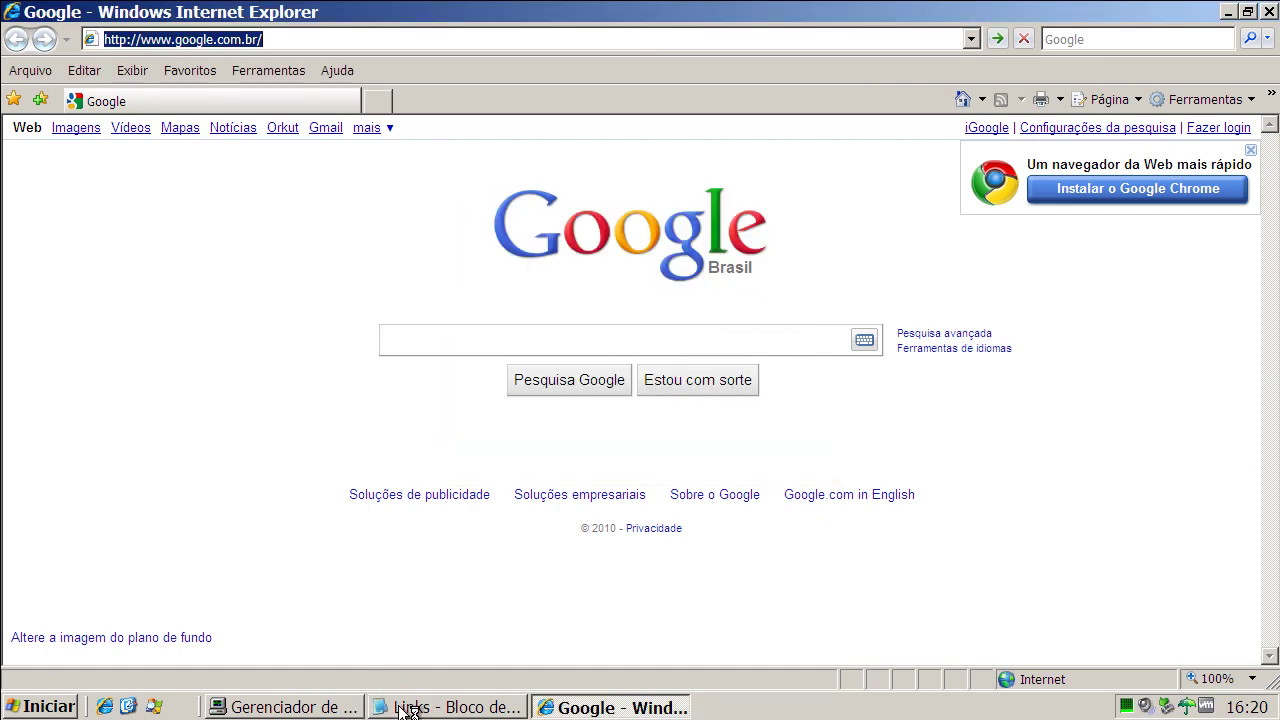
# Copy the second malware link, virtual-data-suite.ru/second/eof.php?i=15, from the Links text file.
pyautogui.click(409, 712)
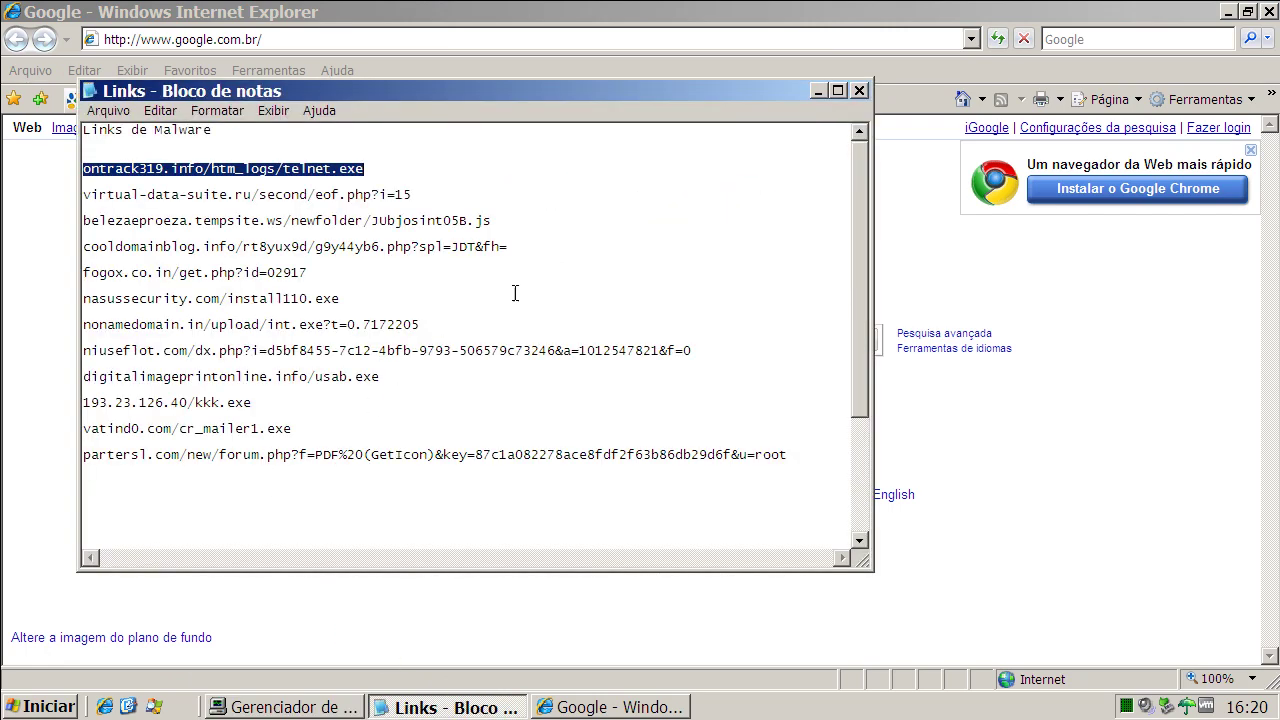
pyautogui.doubleClick(381, 196)
pyautogui.rightClick(381, 196)
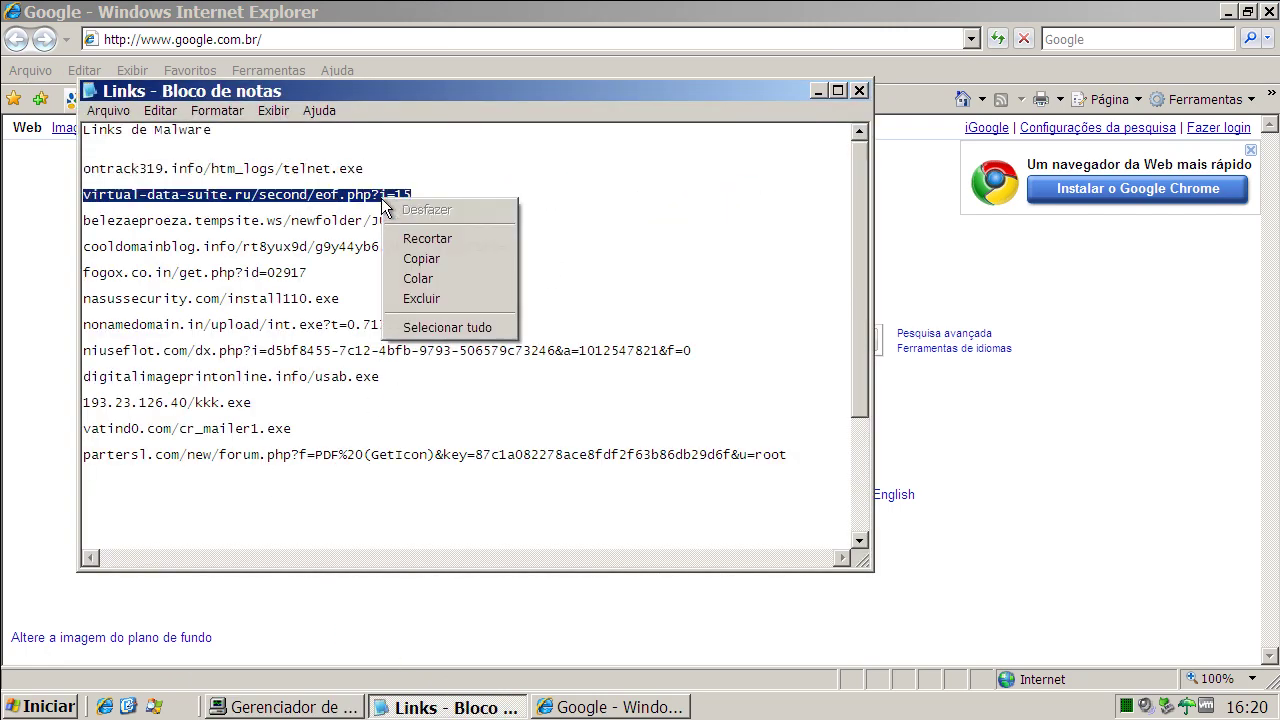
pyautogui.click(420, 256)
# Load the copied virtual-data-suite.ru/second/eof.php?i=15 link in Internet Explorer and run the offered iubvapg.exe file.
pyautogui.click(291, 39)
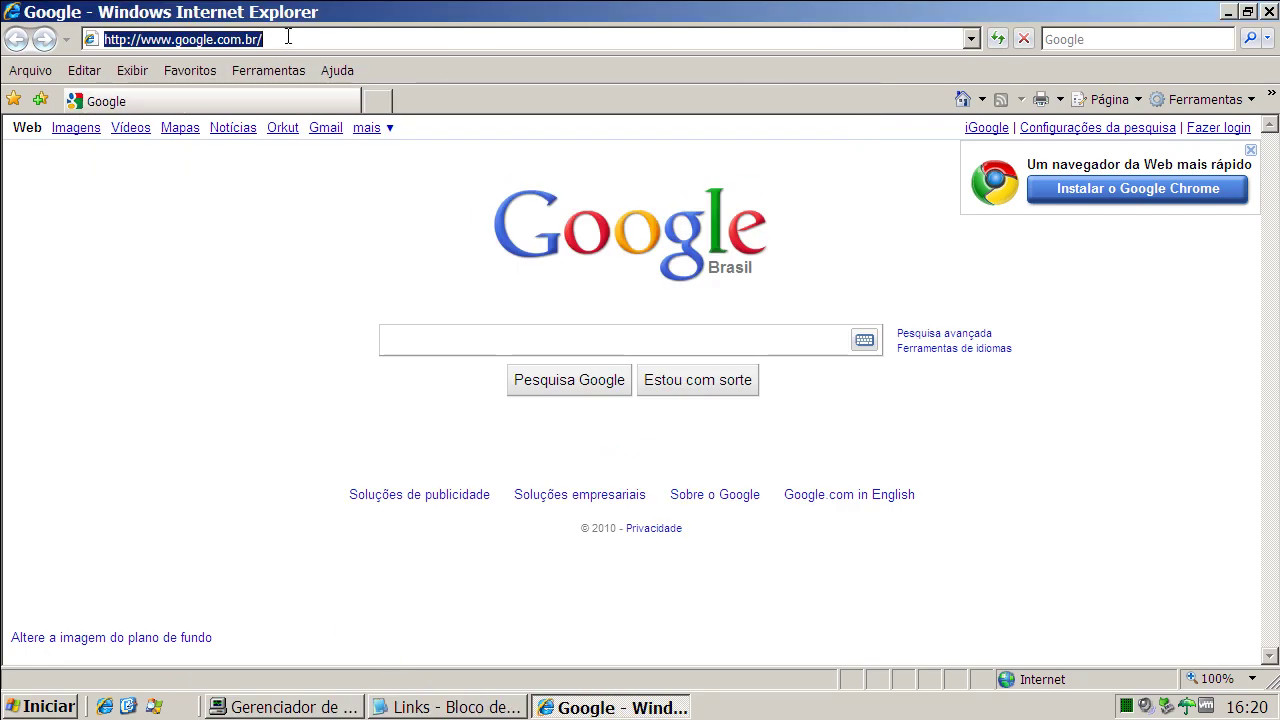
pyautogui.hotkey('ctrl', 'v')
pyautogui.press('Return')
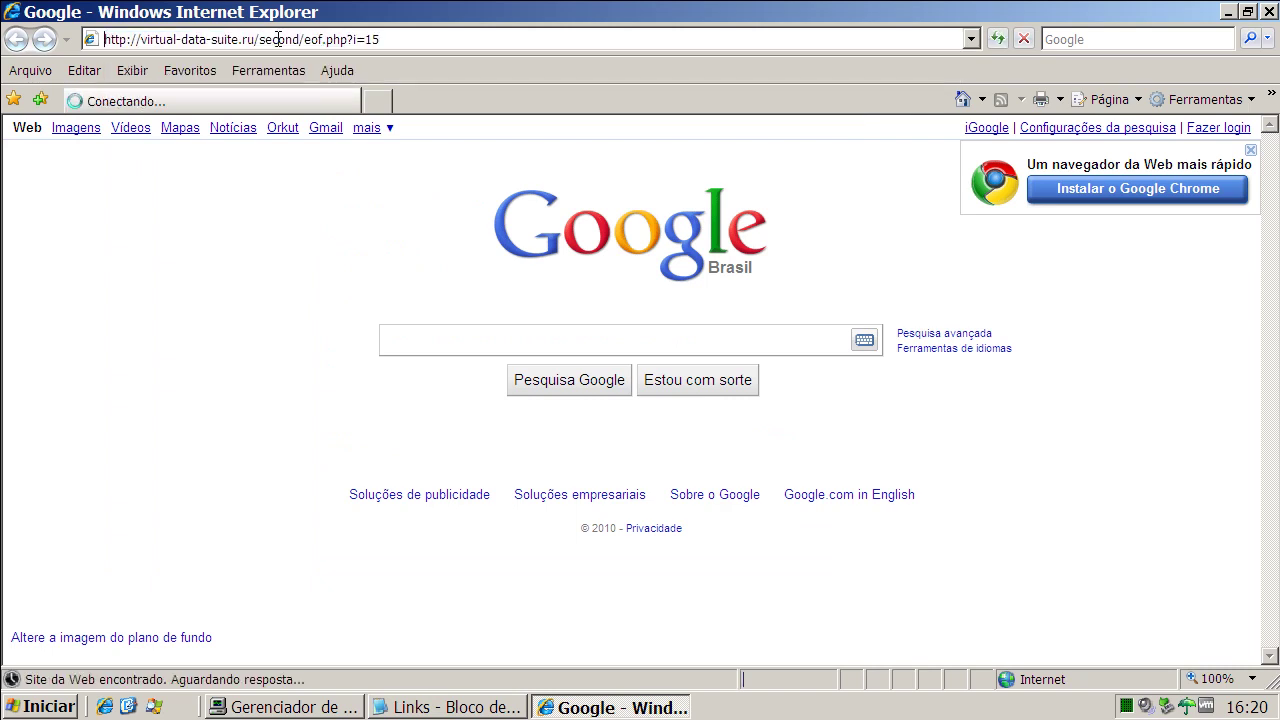
pyautogui.click(637, 359)
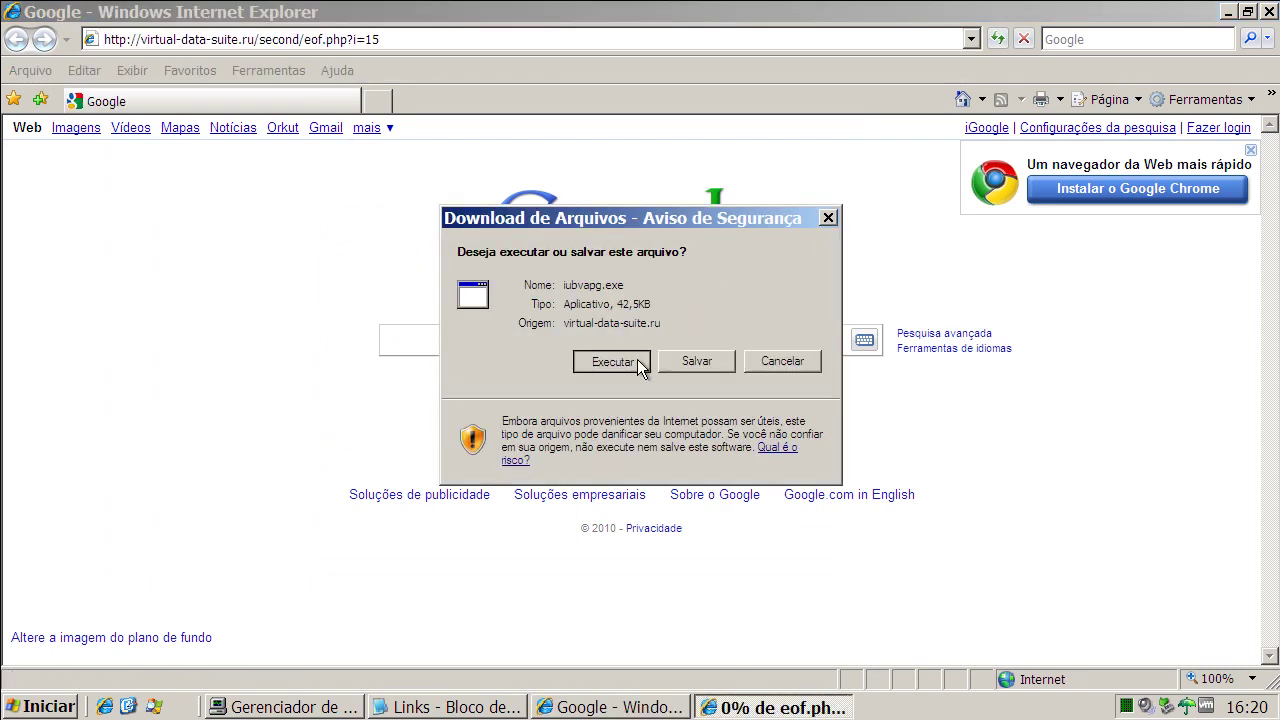
pyautogui.click(682, 341)
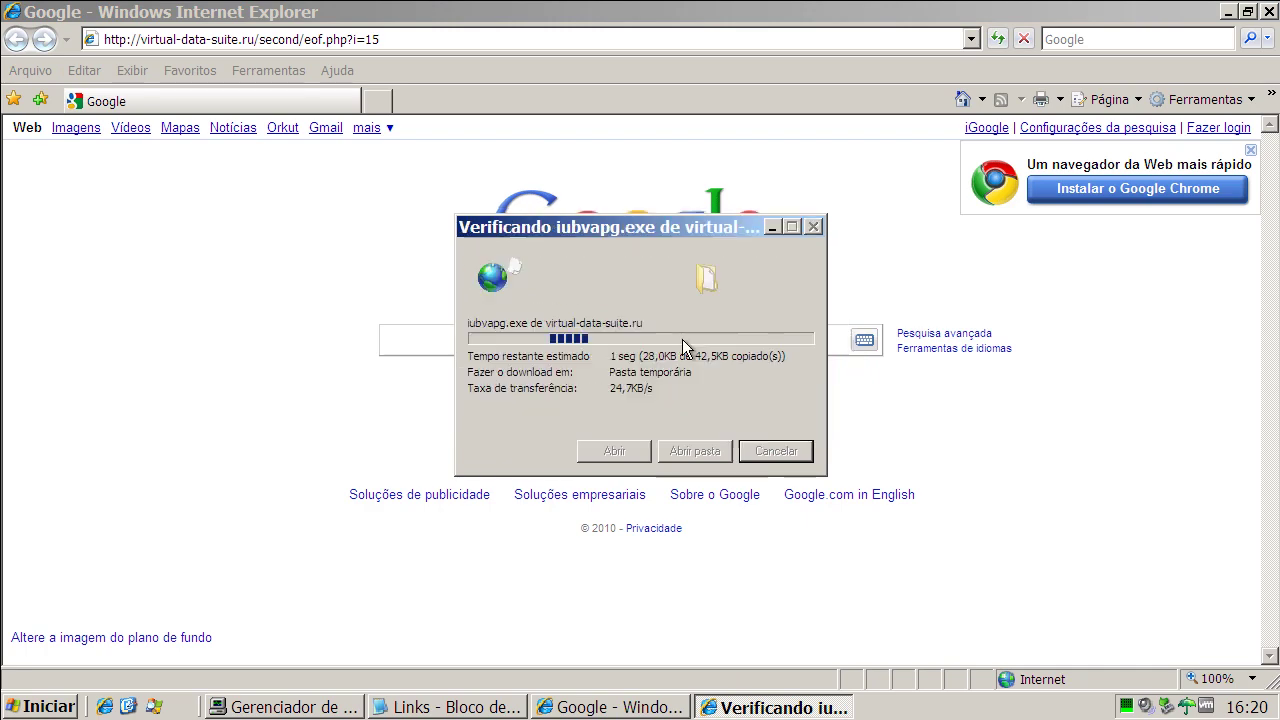
# Copy the third malware link, belezaeproeza.tempsite.ws/newfolder/JUbjosint05B.js, from the Links text file.
pyautogui.click(486, 706)
pyautogui.doubleClick(227, 224)
pyautogui.rightClick(228, 230)
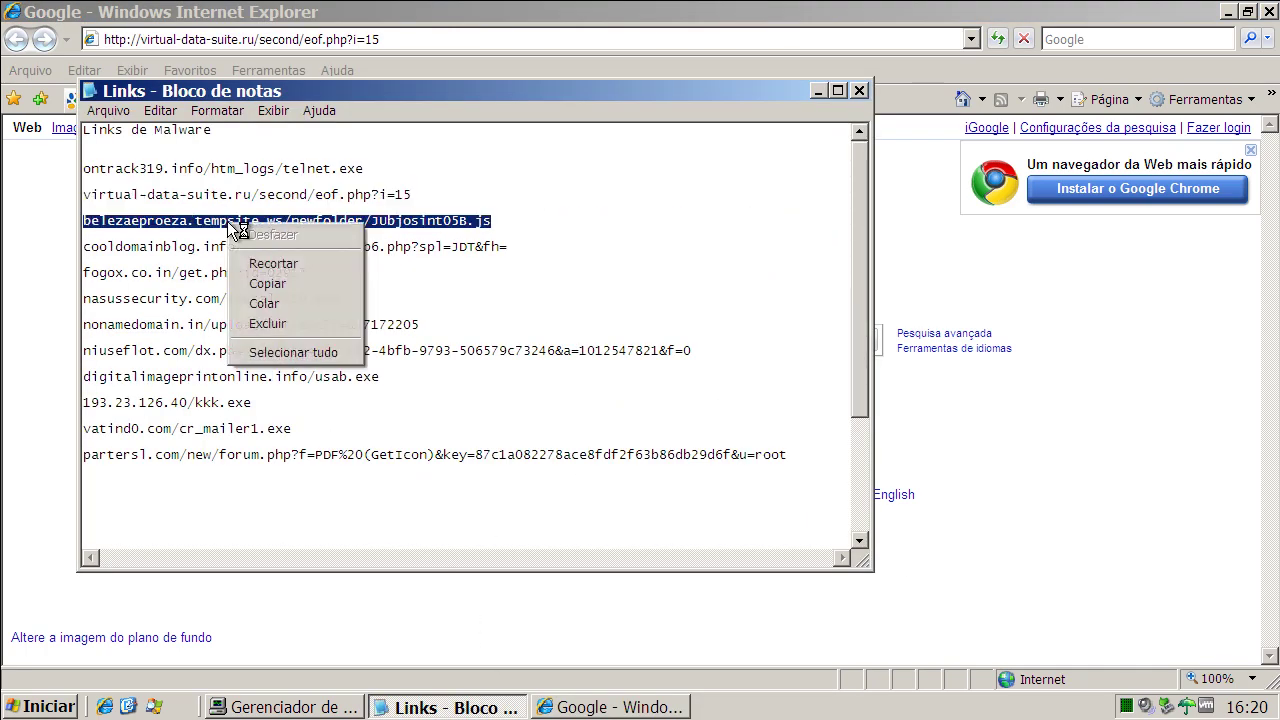
pyautogui.click(268, 280)
# Load the copied belezaeproeza.tempsite.ws/newfolder/JUbjosint05B.js link in Internet Explorer.
pyautogui.click(193, 40)
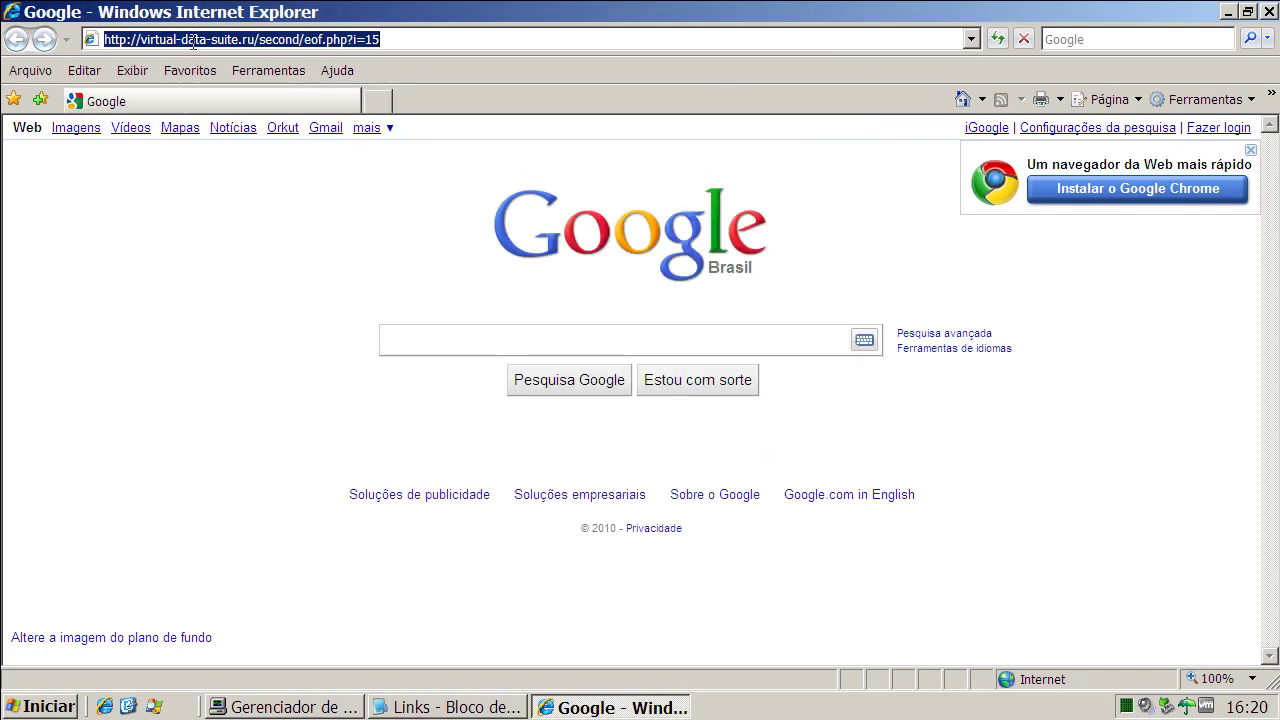
pyautogui.hotkey('ctrl', 'v')
pyautogui.press('Return')
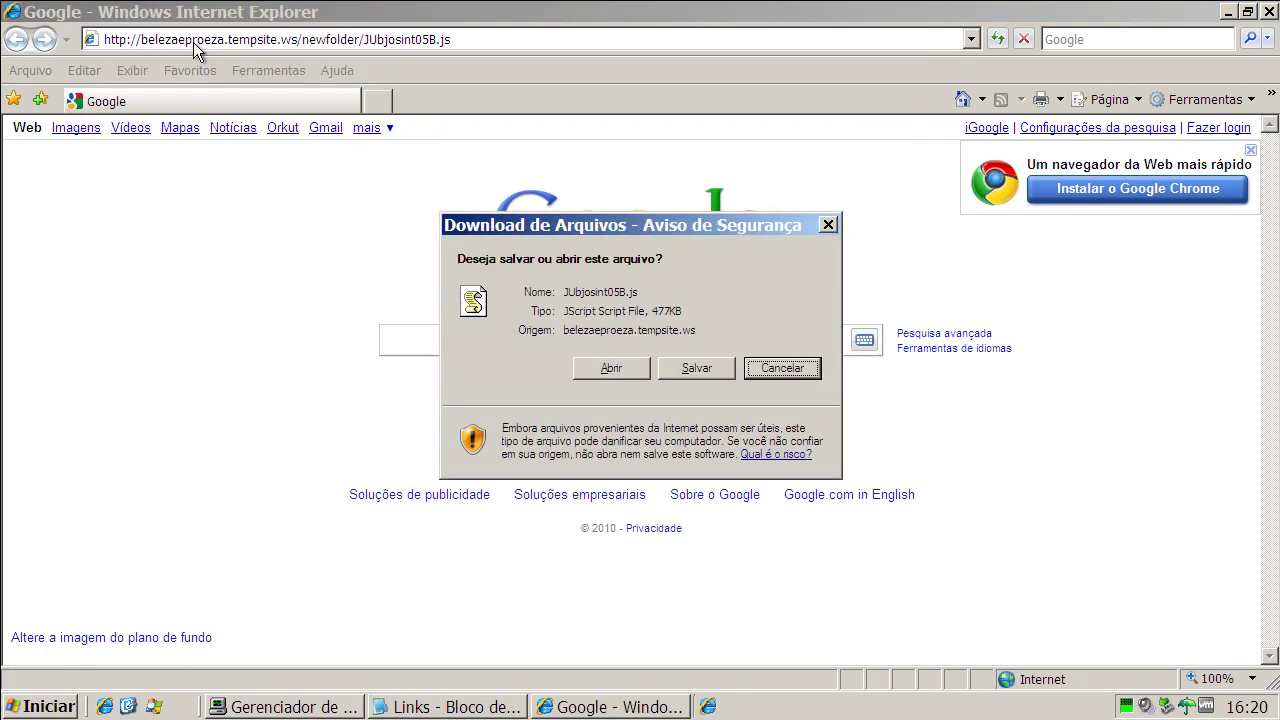
# Save the JUbjosint05B.js download to Meus documentos and open the folder containing it.
pyautogui.click(674, 367)
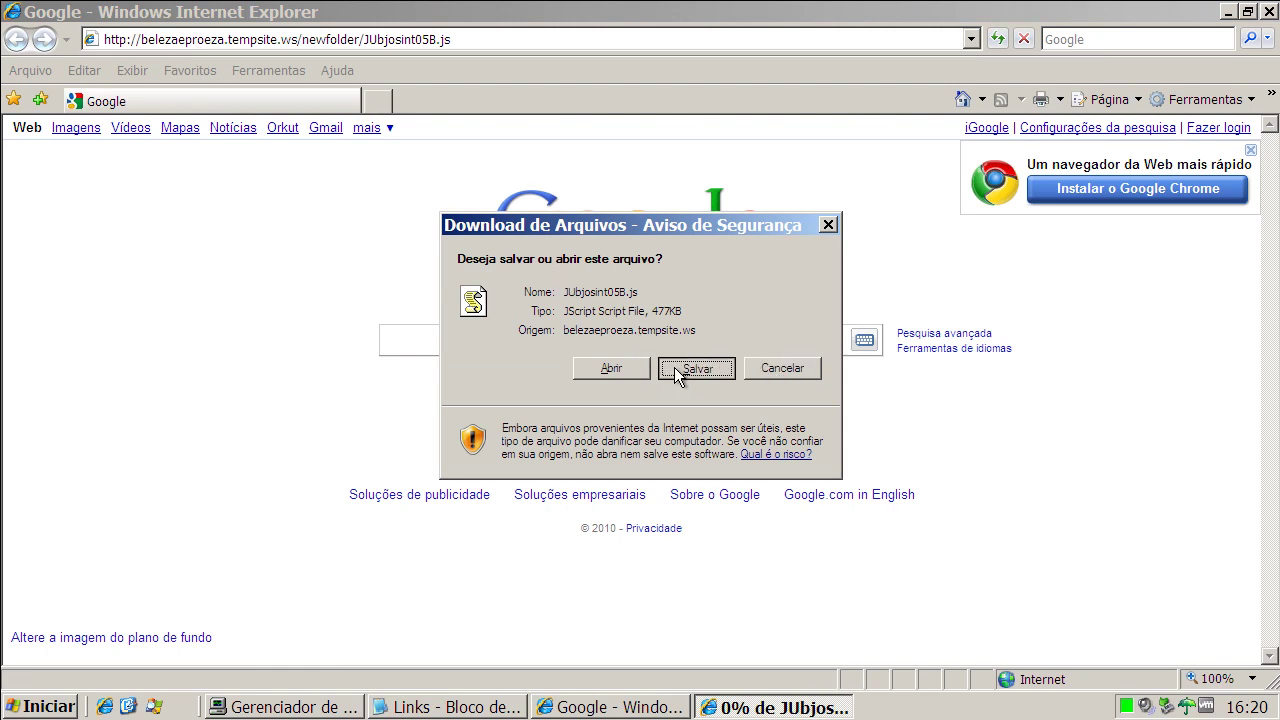
pyautogui.click(960, 605)
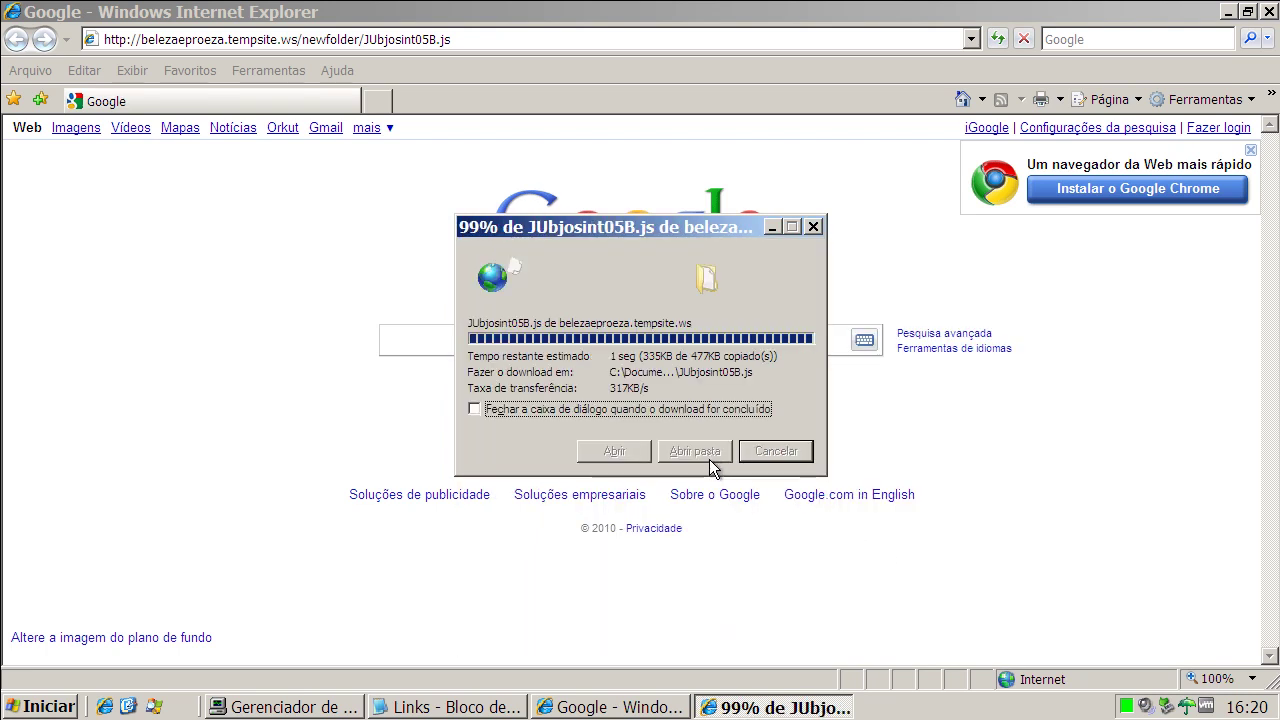
pyautogui.click(680, 450)
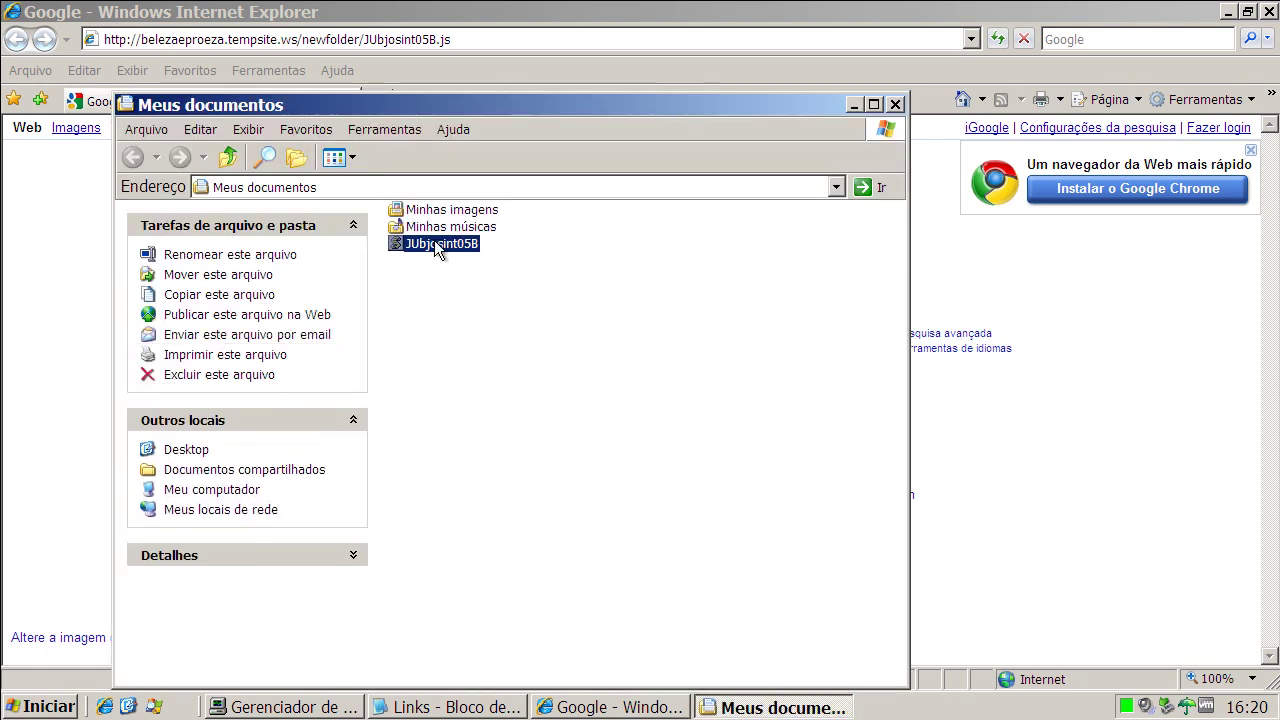
# Open the name of the downloaded JUbjosint05B file in Meus documentos for editing.
pyautogui.rightClick(436, 243)
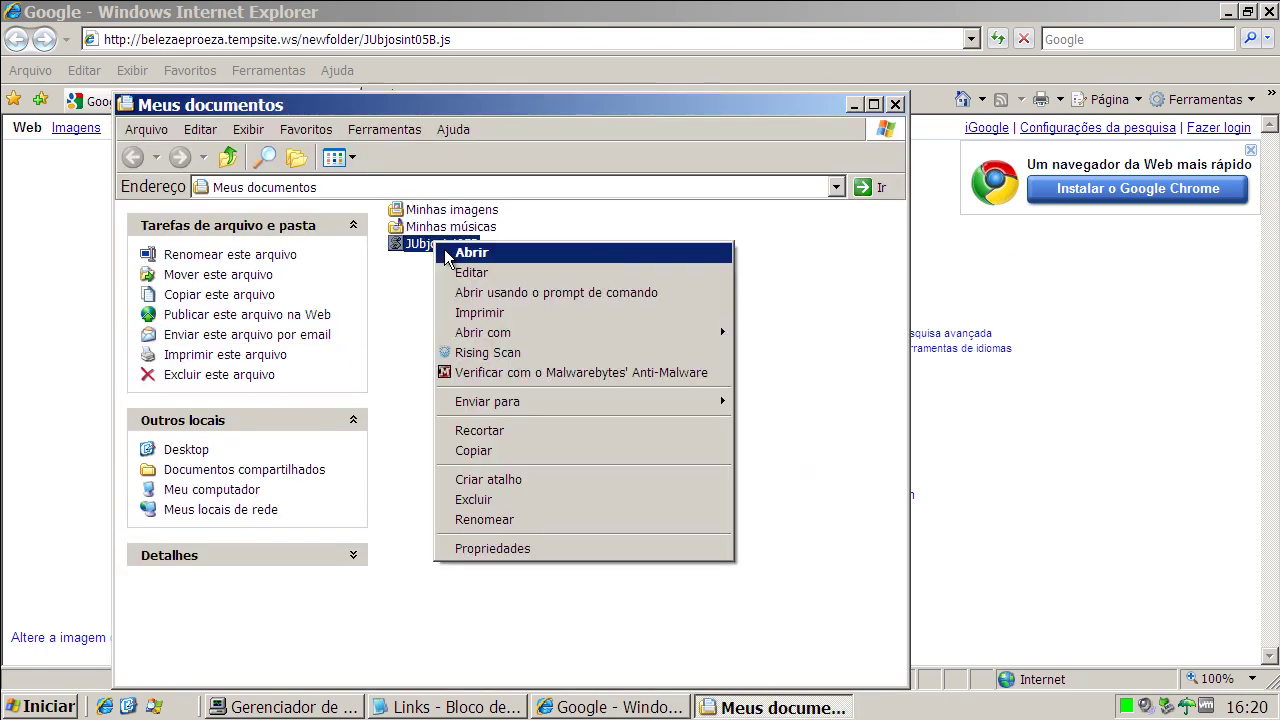
pyautogui.click(500, 519)
pyautogui.press('End')
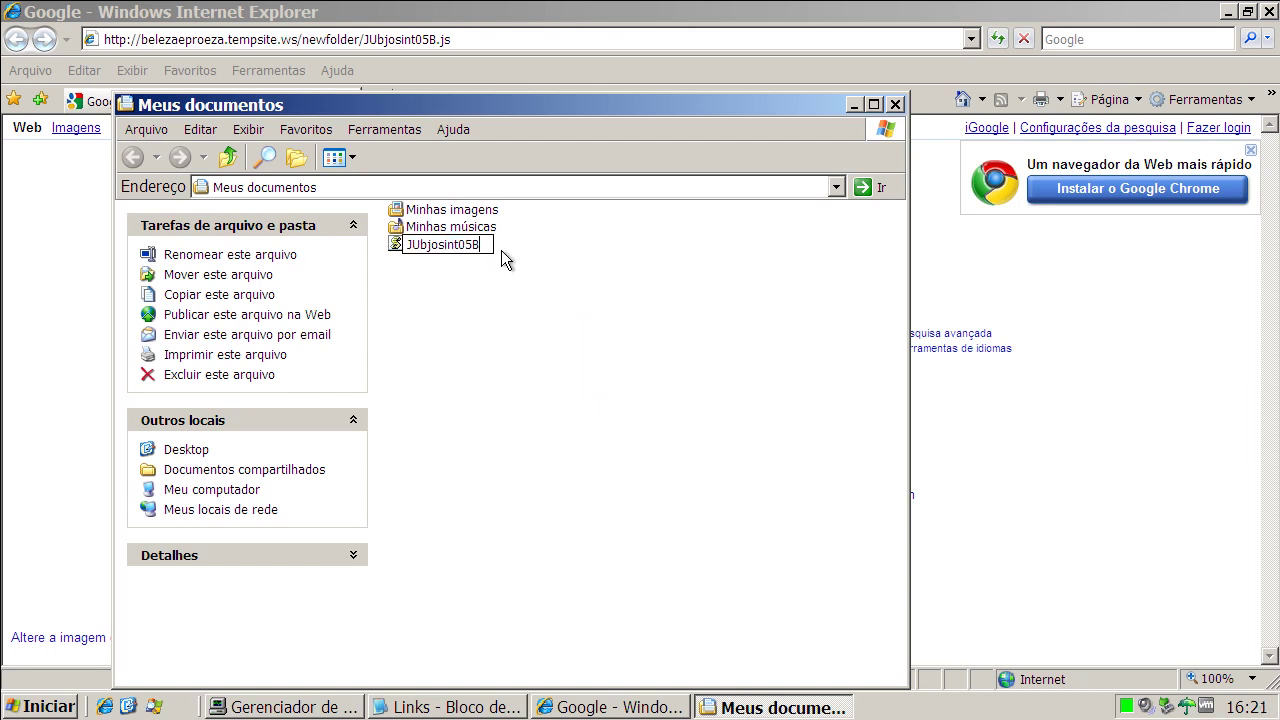
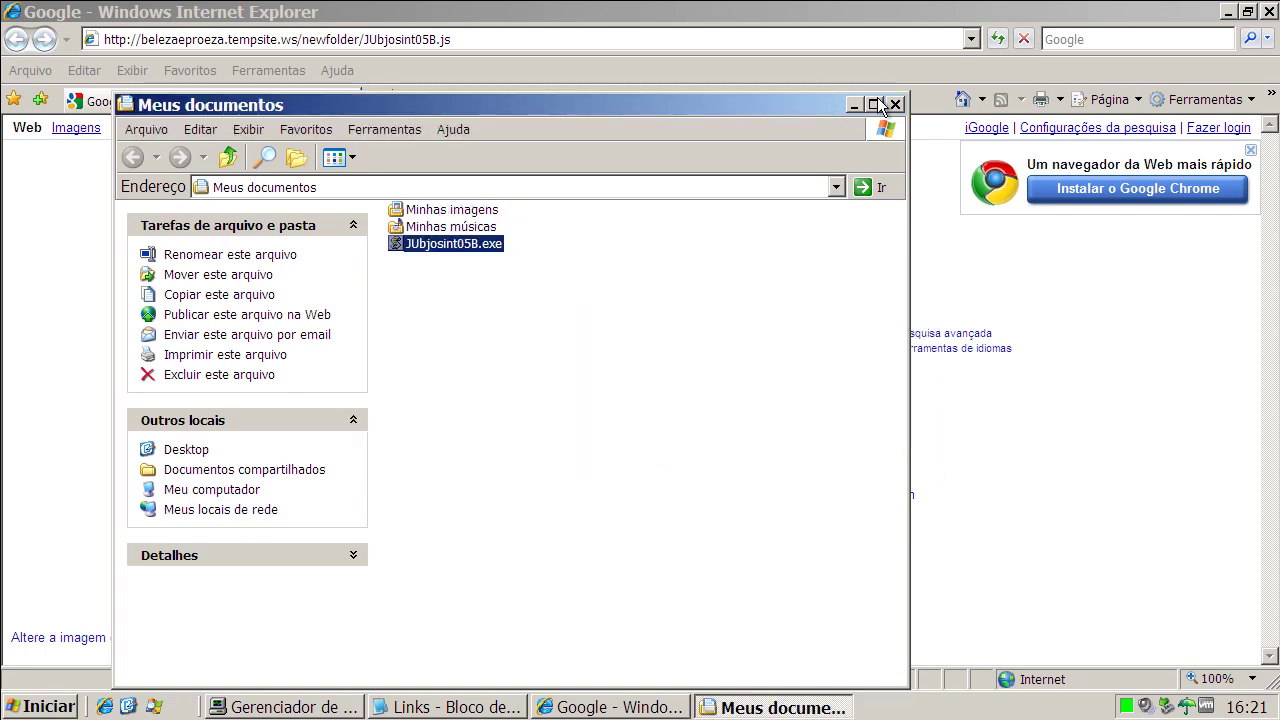
# Close the Meus documentos folder and select the fourth malware link, the cooldomainblog.info address, in the Links text file.
pyautogui.click(895, 104)
pyautogui.click(447, 707)
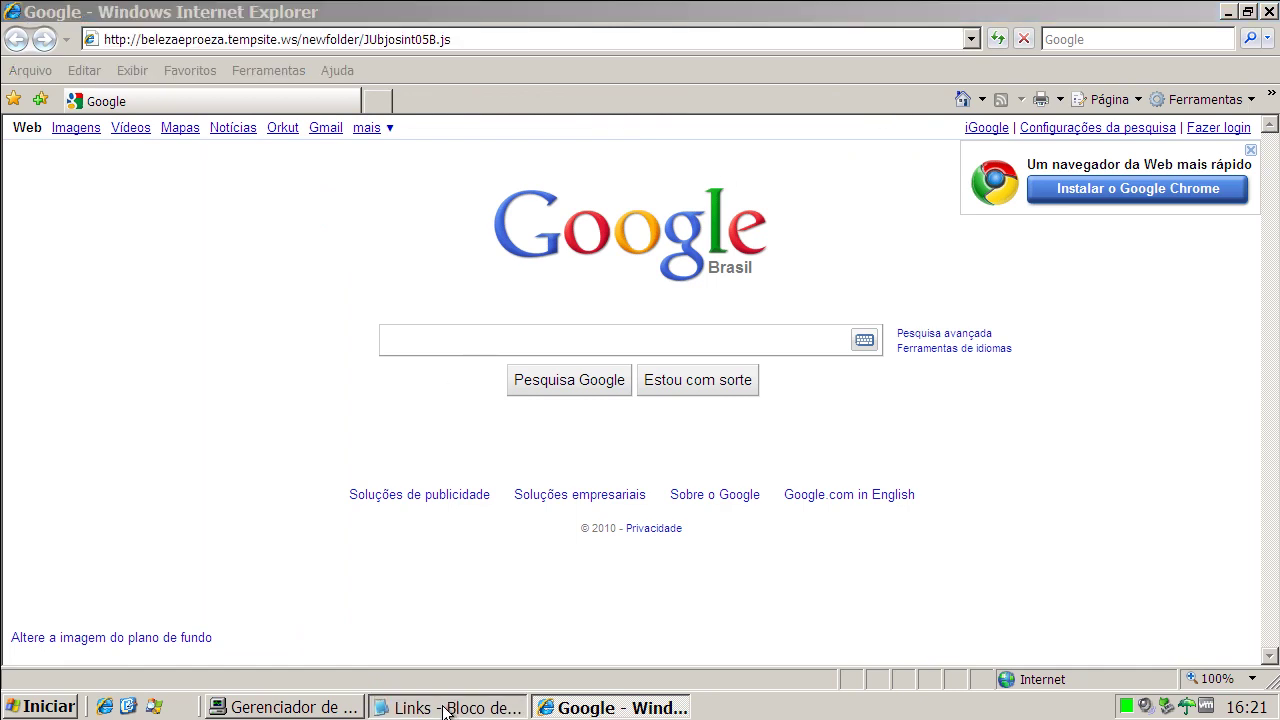
pyautogui.tripleClick(264, 247)
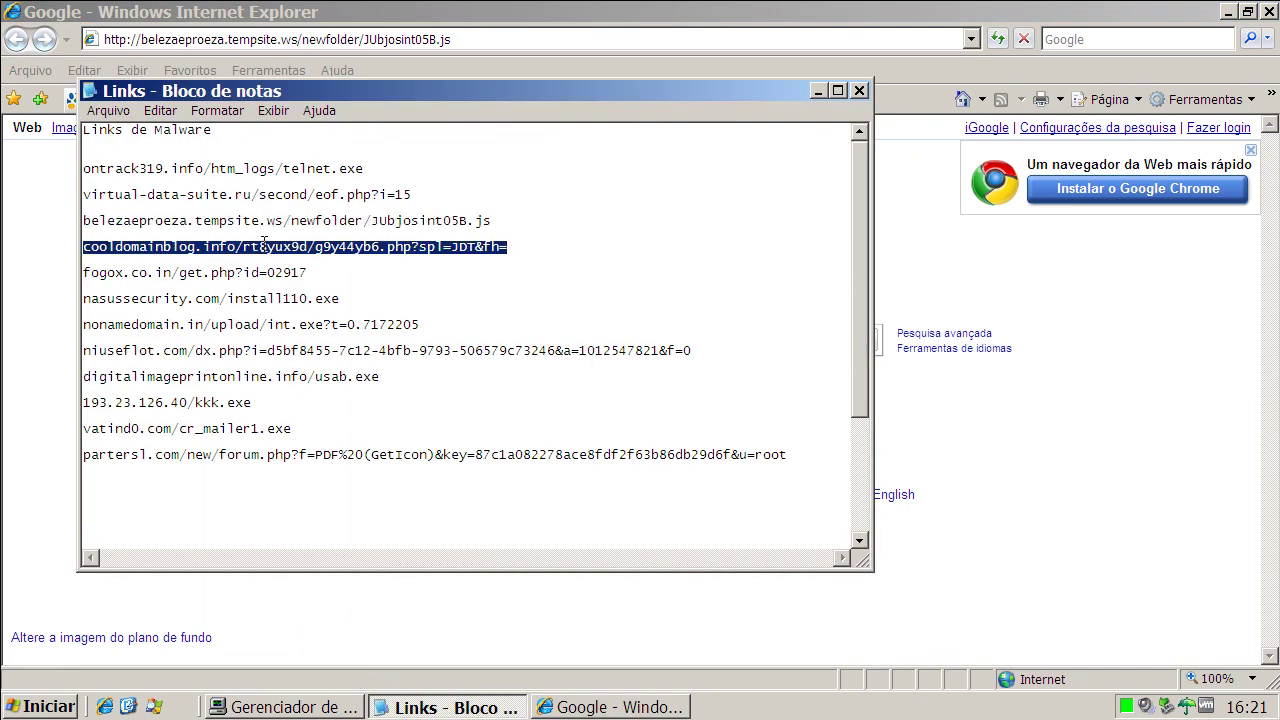
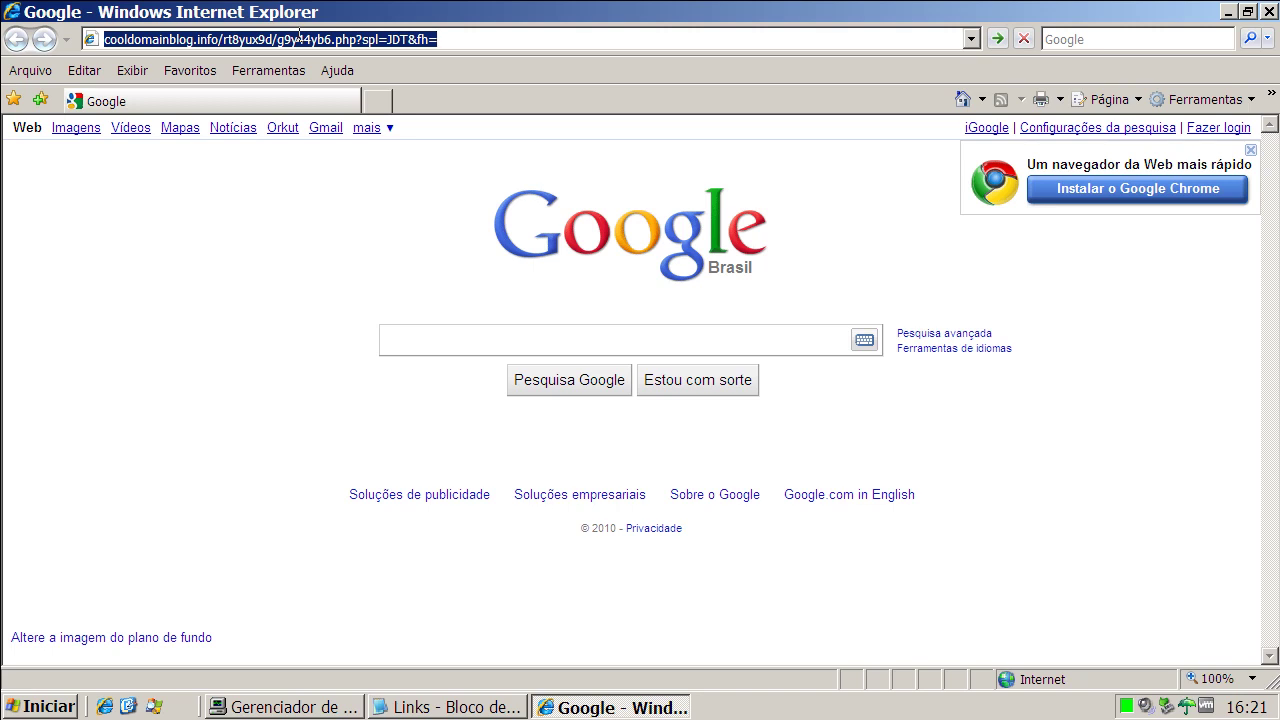
# Load the cooldomainblog.info address, then copy the fogox.co.in/get.php?id=02917 link from the Links text file.
pyautogui.press('Return')
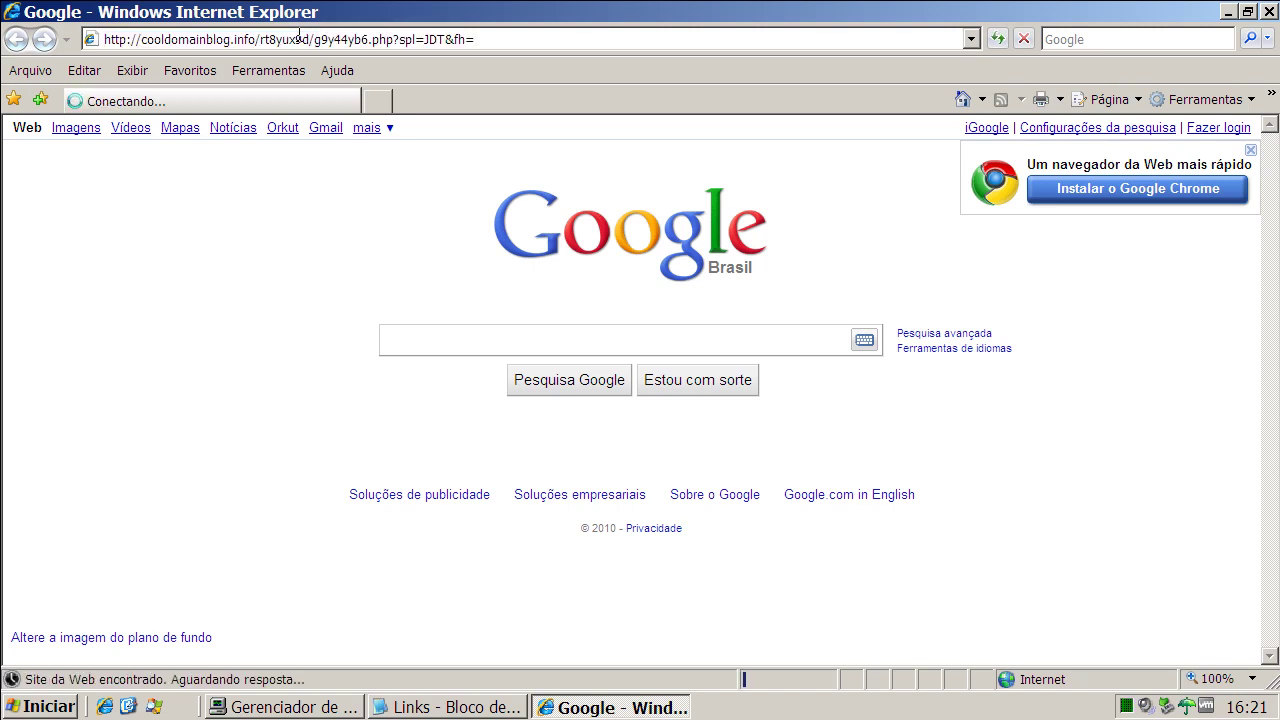
pyautogui.click(470, 706)
pyautogui.doubleClick(294, 272)
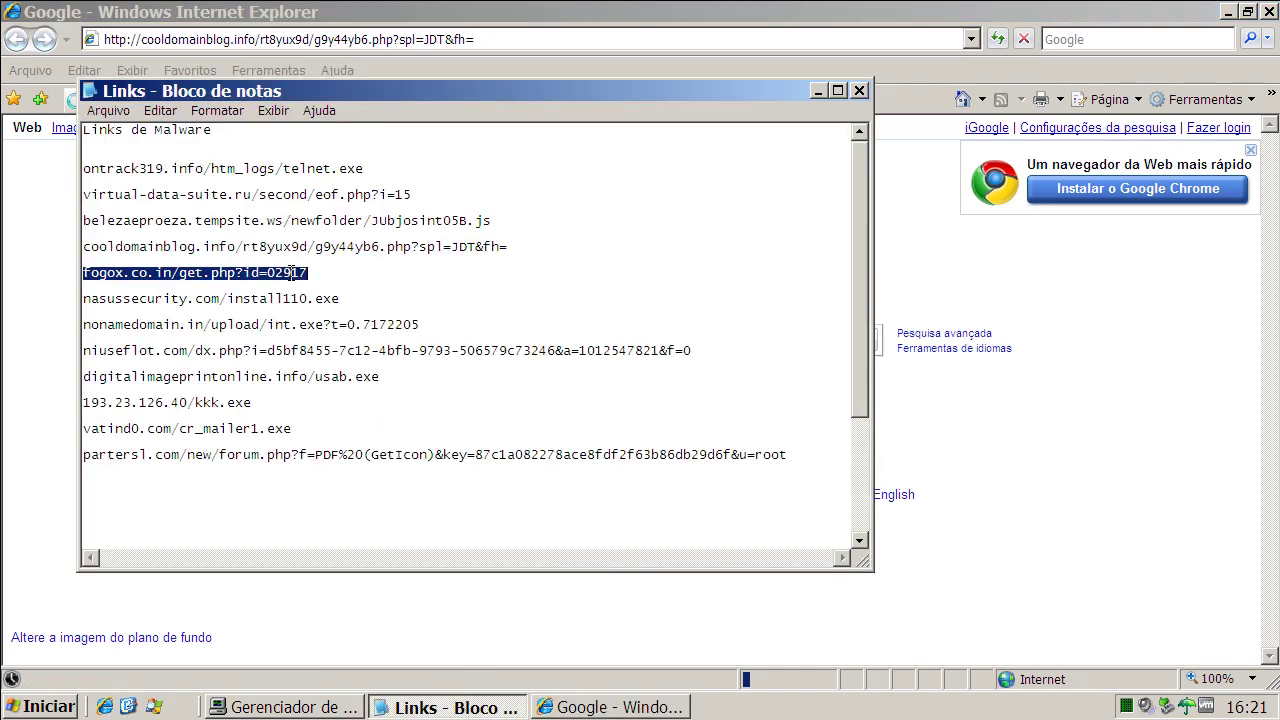
pyautogui.rightClick(291, 273)
pyautogui.click(325, 334)
pyautogui.click(815, 91)
# Open fogox.co.in/get.php?id=02917 in a new browser tab and run the offered setup.exe.
pyautogui.click(378, 102)
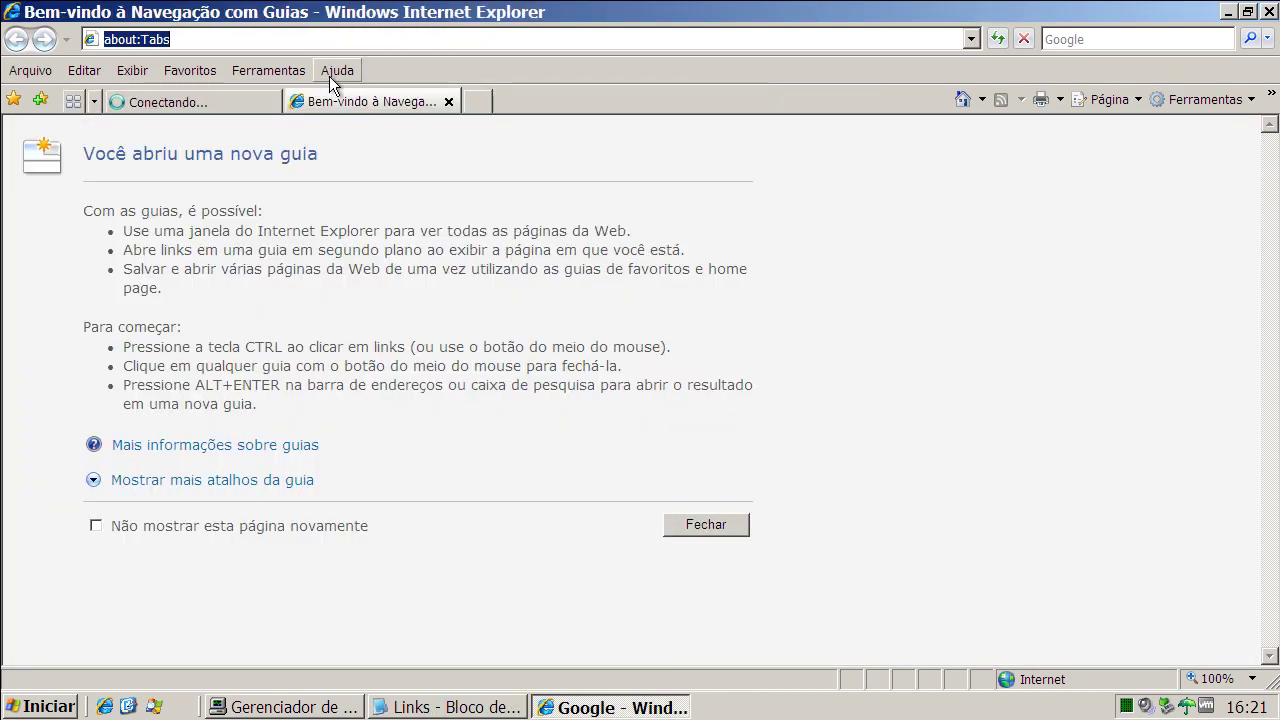
pyautogui.hotkey('ctrl', 'v')
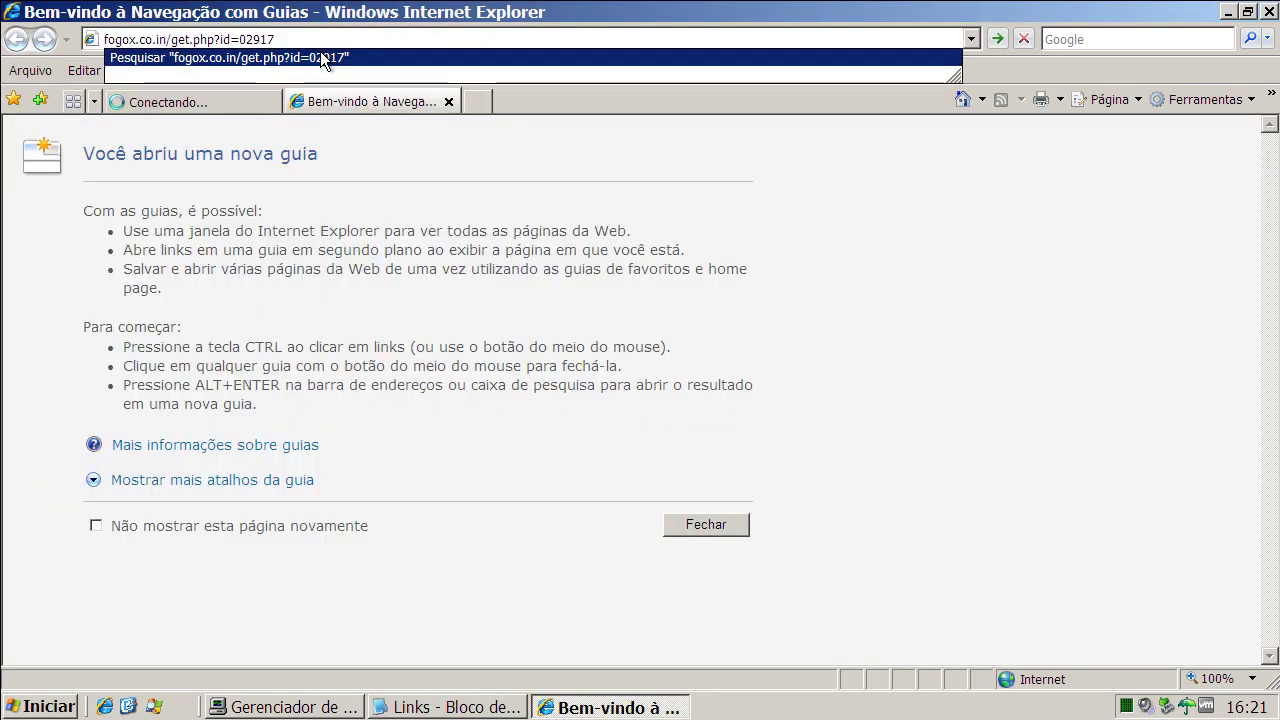
pyautogui.press('Return')
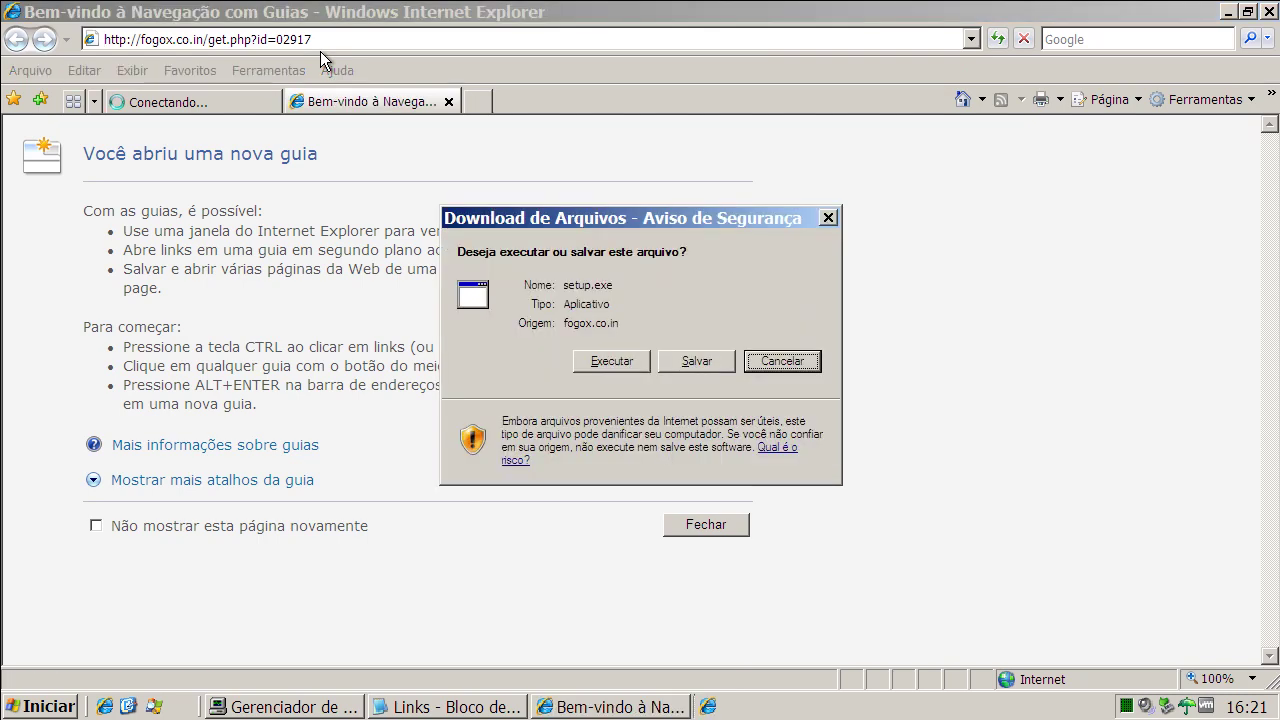
pyautogui.click(610, 361)
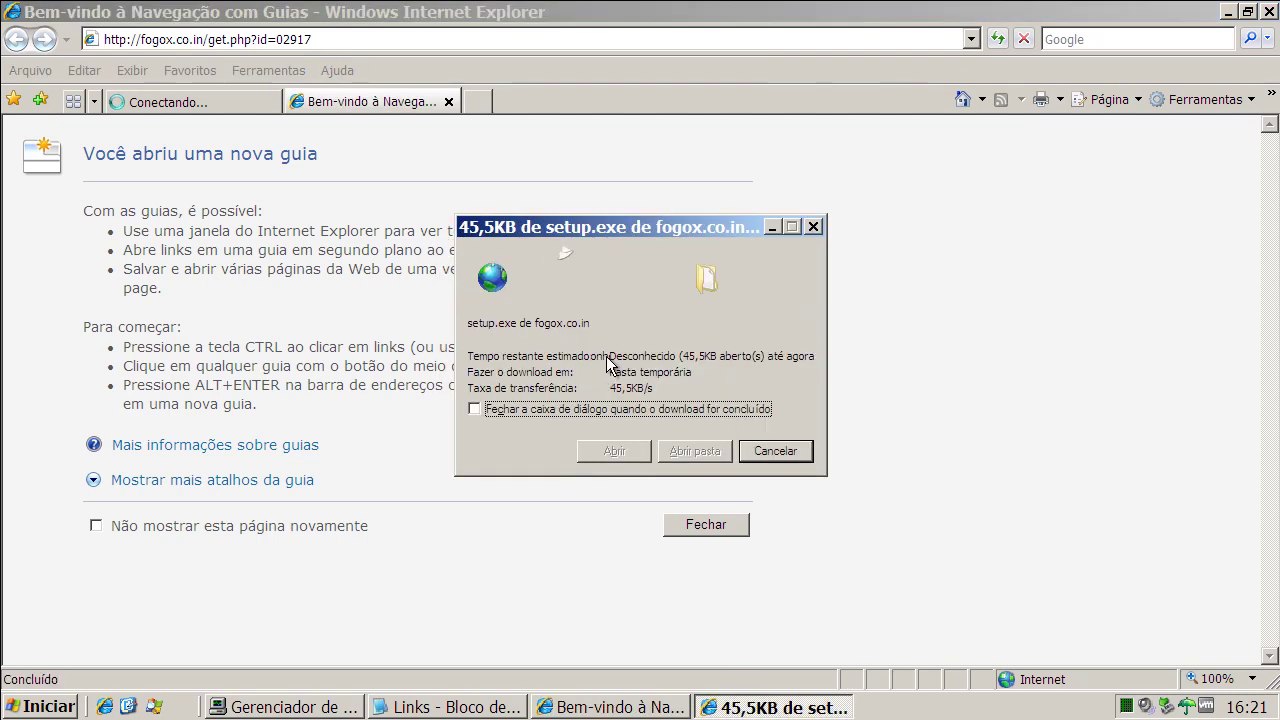
pyautogui.click(208, 102)
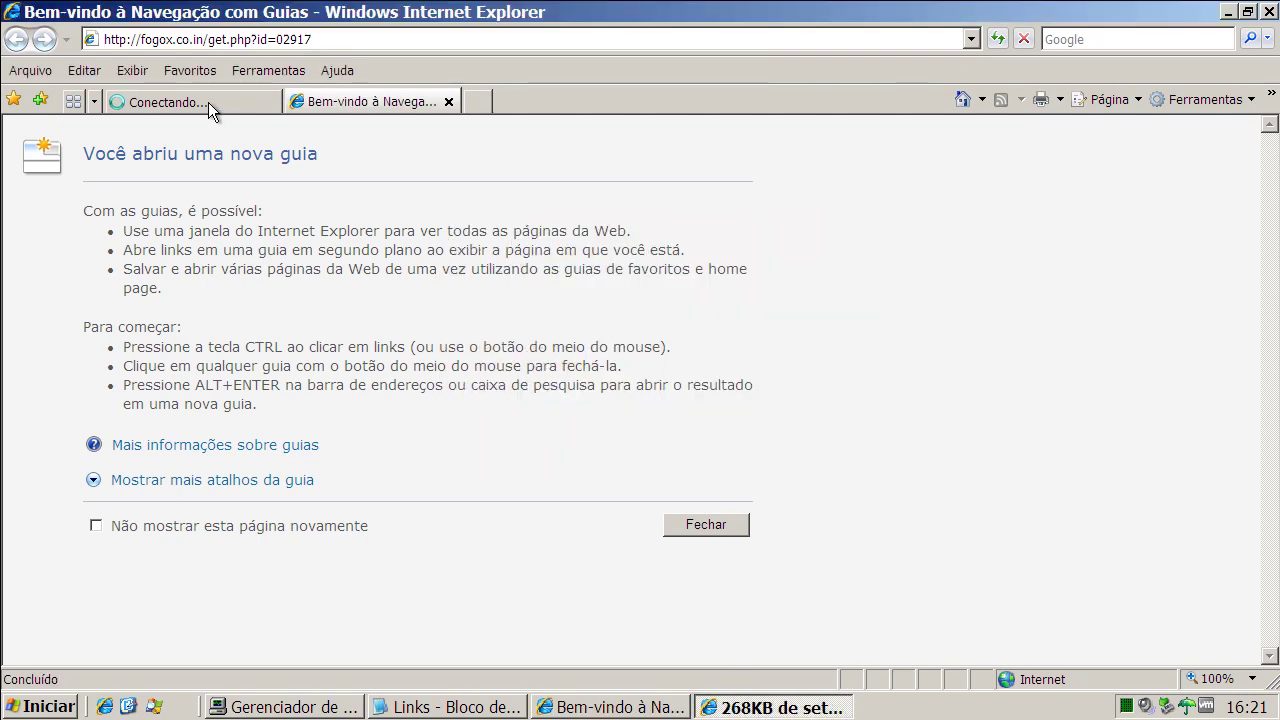
pyautogui.click(308, 102)
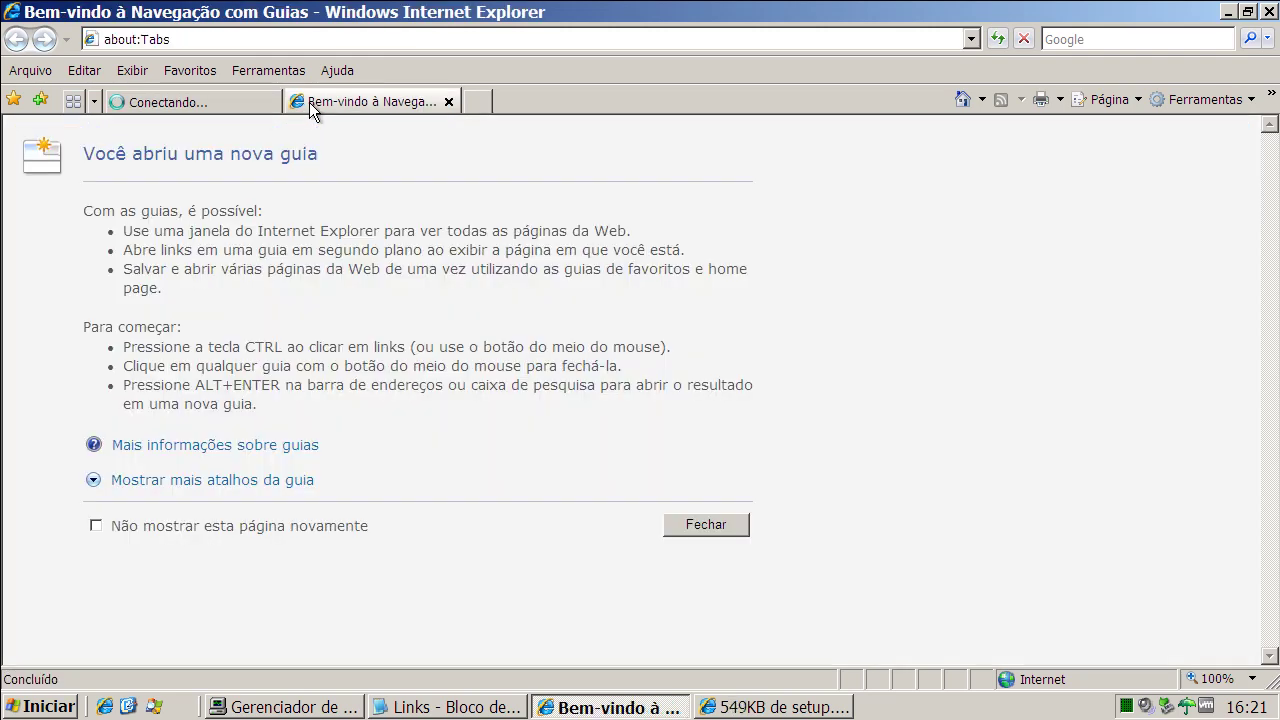
pyautogui.click(722, 362)
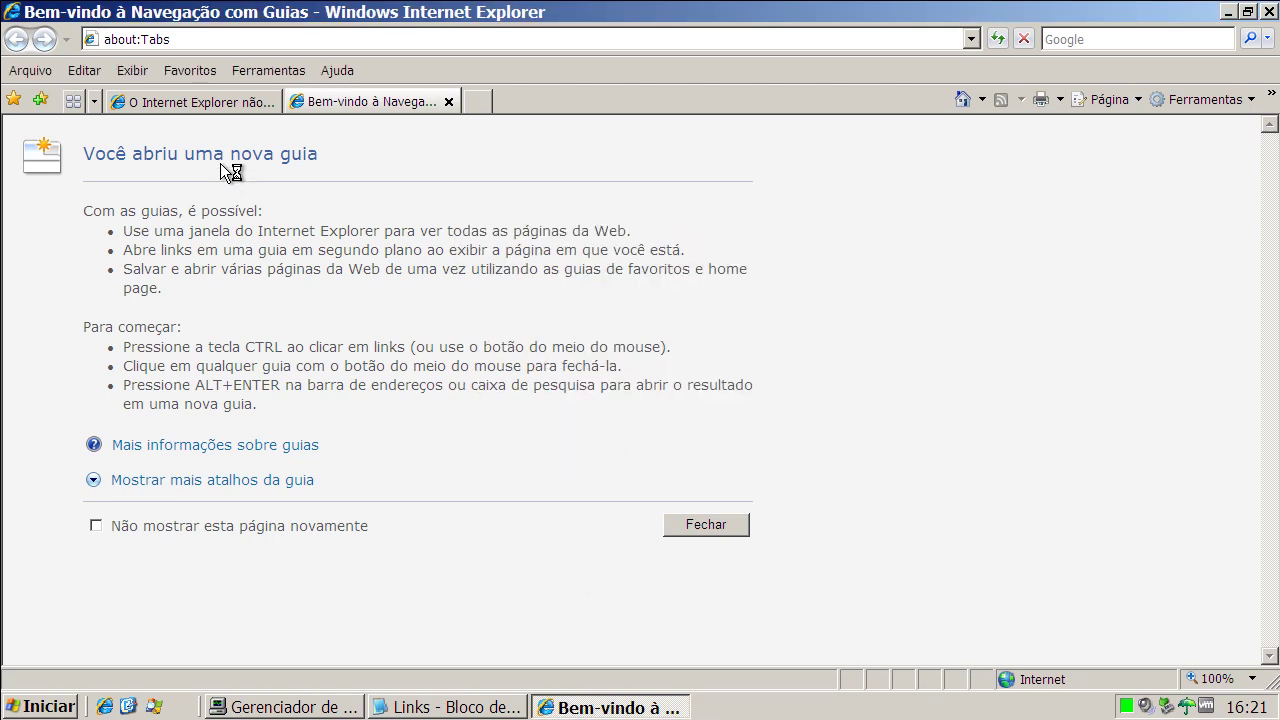
# Close the cooldomainblog.info tab and load the Google home page in the remaining tab.
pyautogui.click(220, 103)
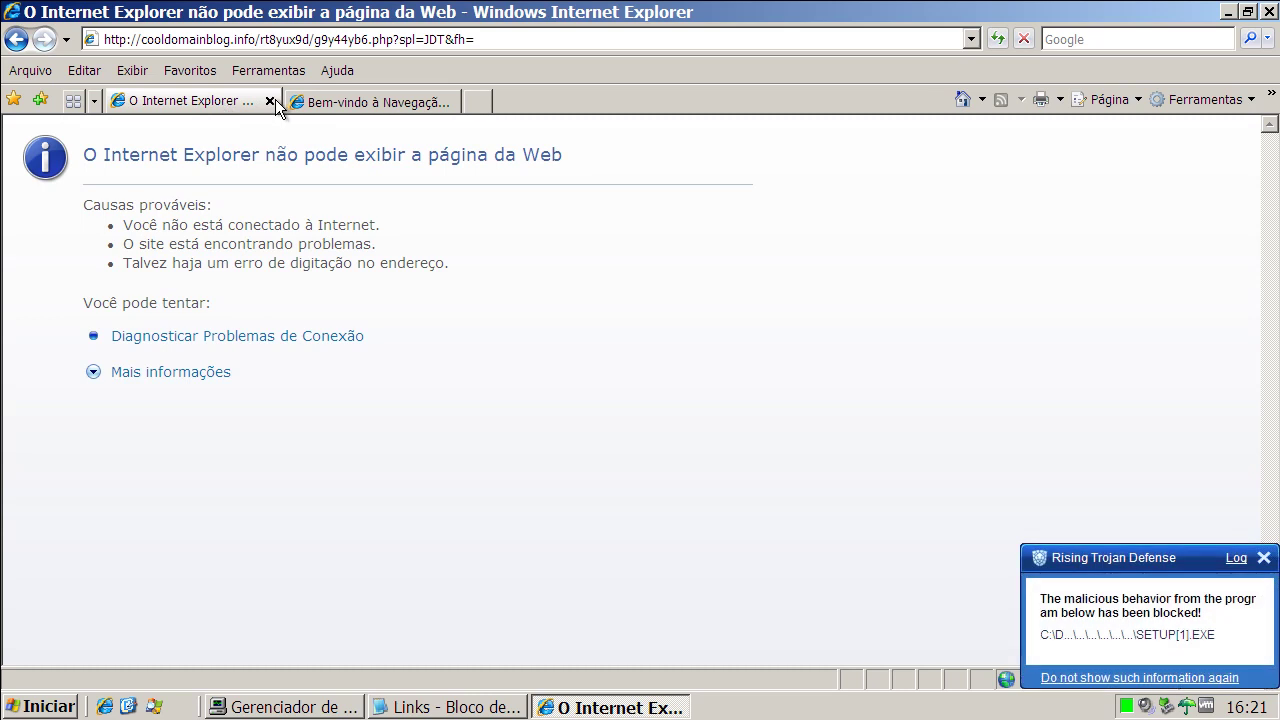
pyautogui.click(274, 101)
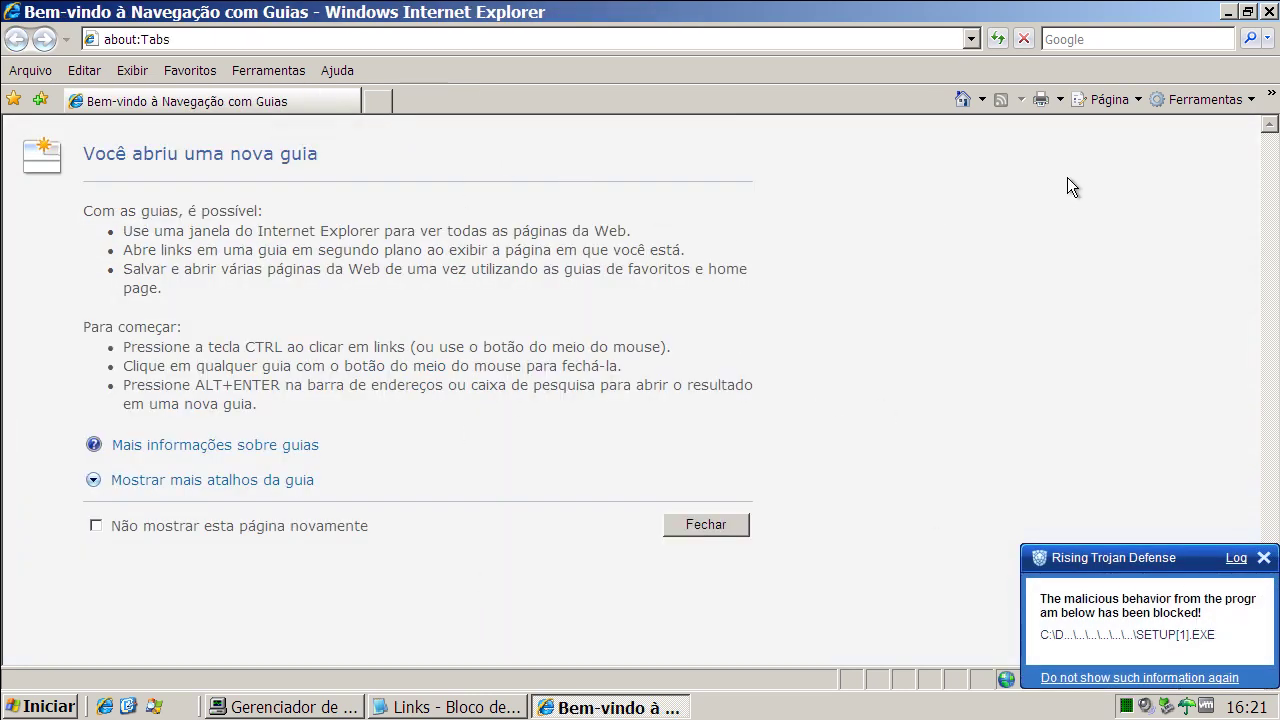
pyautogui.click(977, 103)
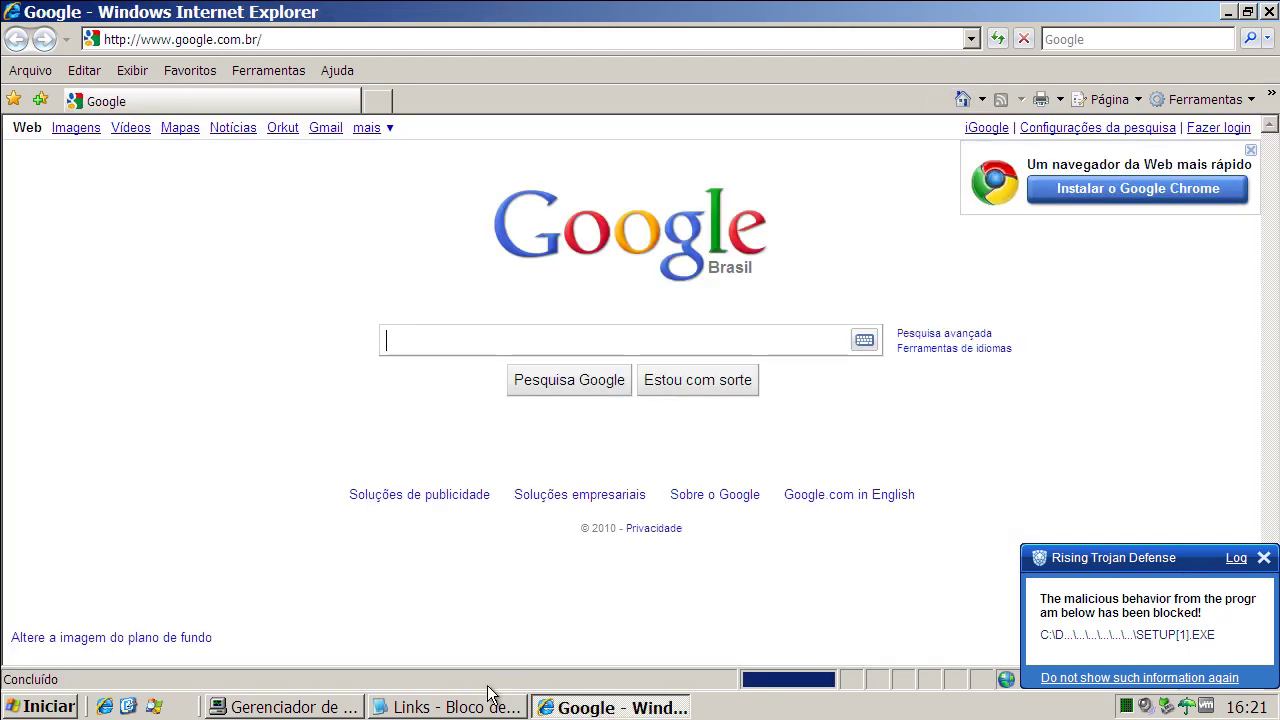
# Copy the nasussecurity.com/install110.exe link from the Links text file, open it in the browser and run install110.exe.
pyautogui.click(490, 697)
pyautogui.doubleClick(303, 297)
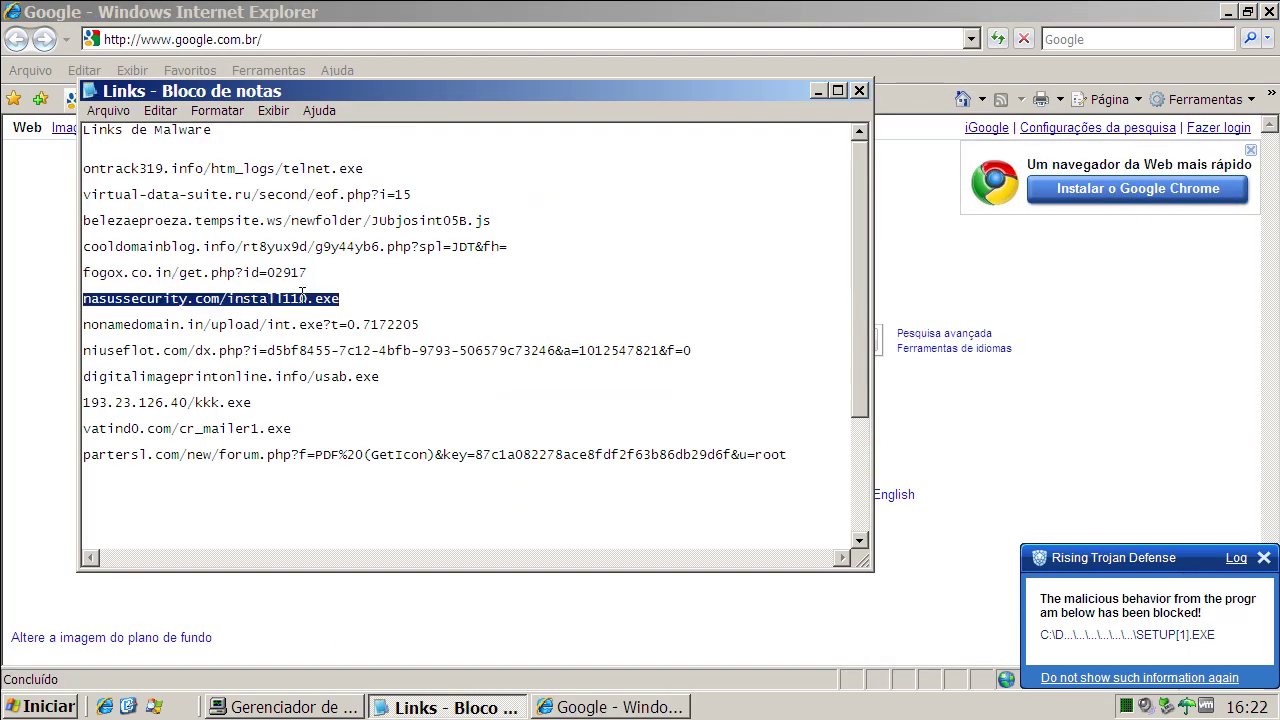
pyautogui.rightClick(303, 297)
pyautogui.click(330, 357)
pyautogui.click(213, 36)
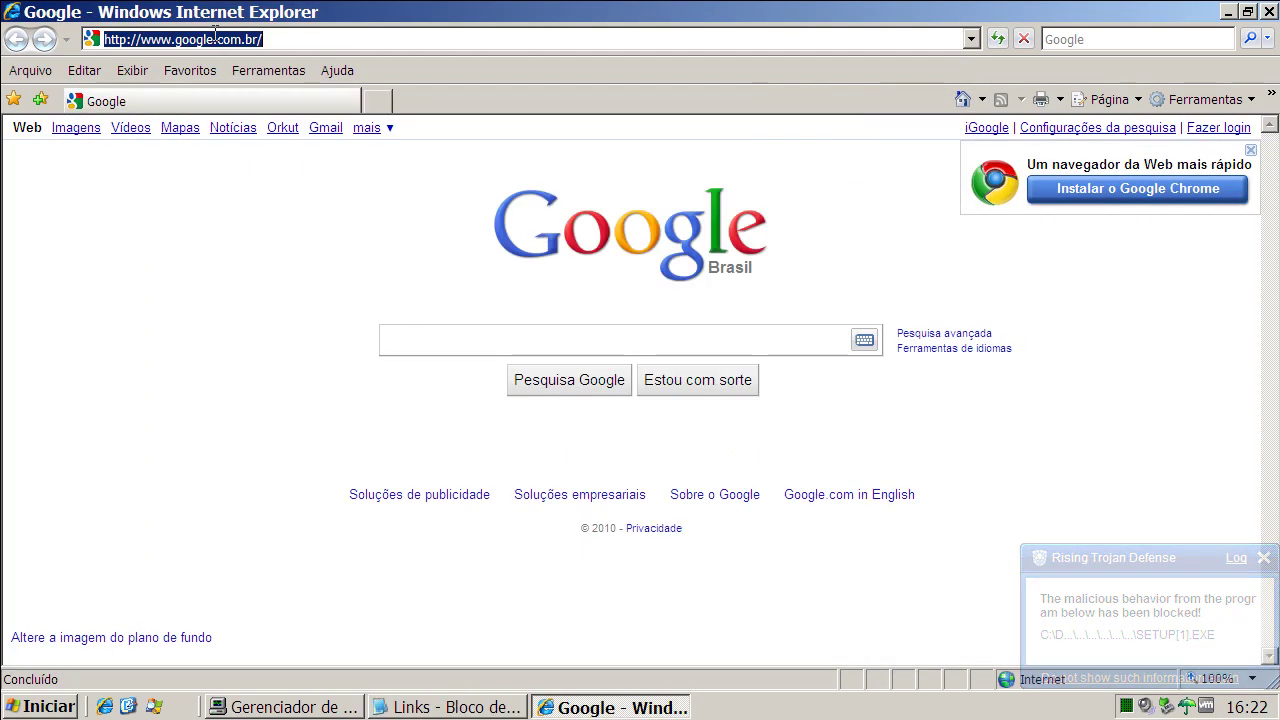
pyautogui.hotkey('ctrl', 'v')
pyautogui.press('Return')
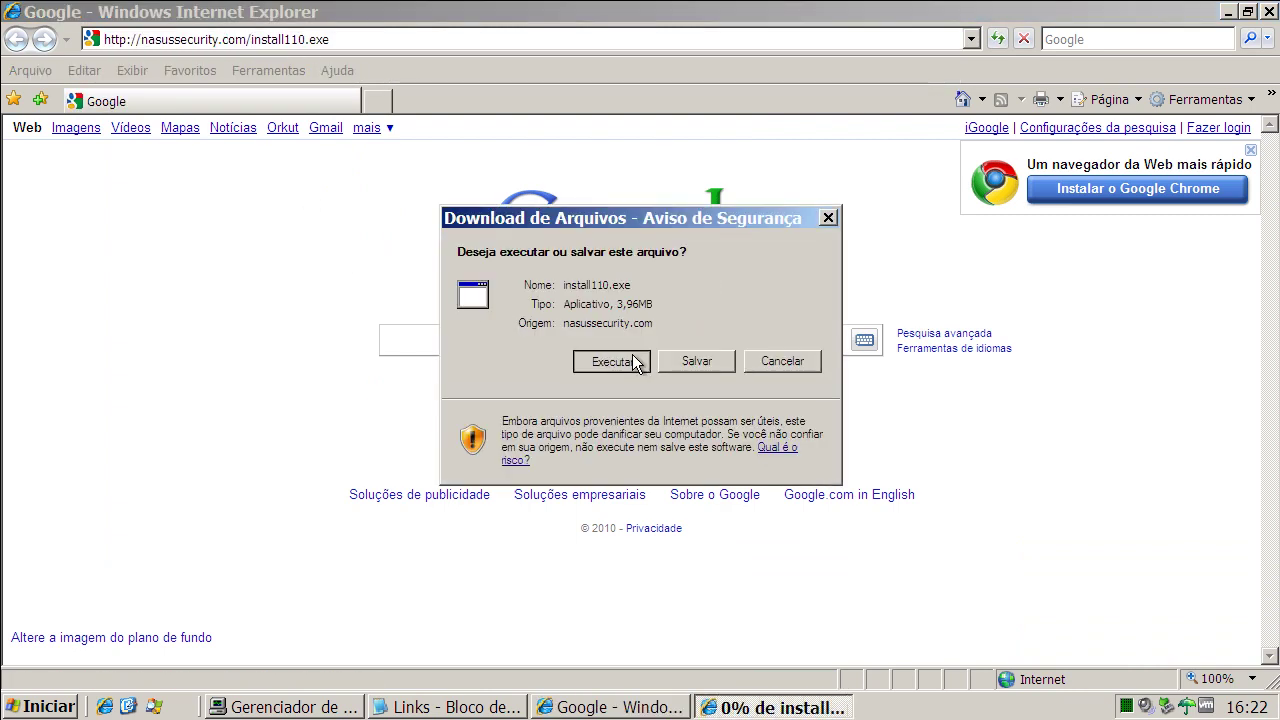
pyautogui.click(630, 365)
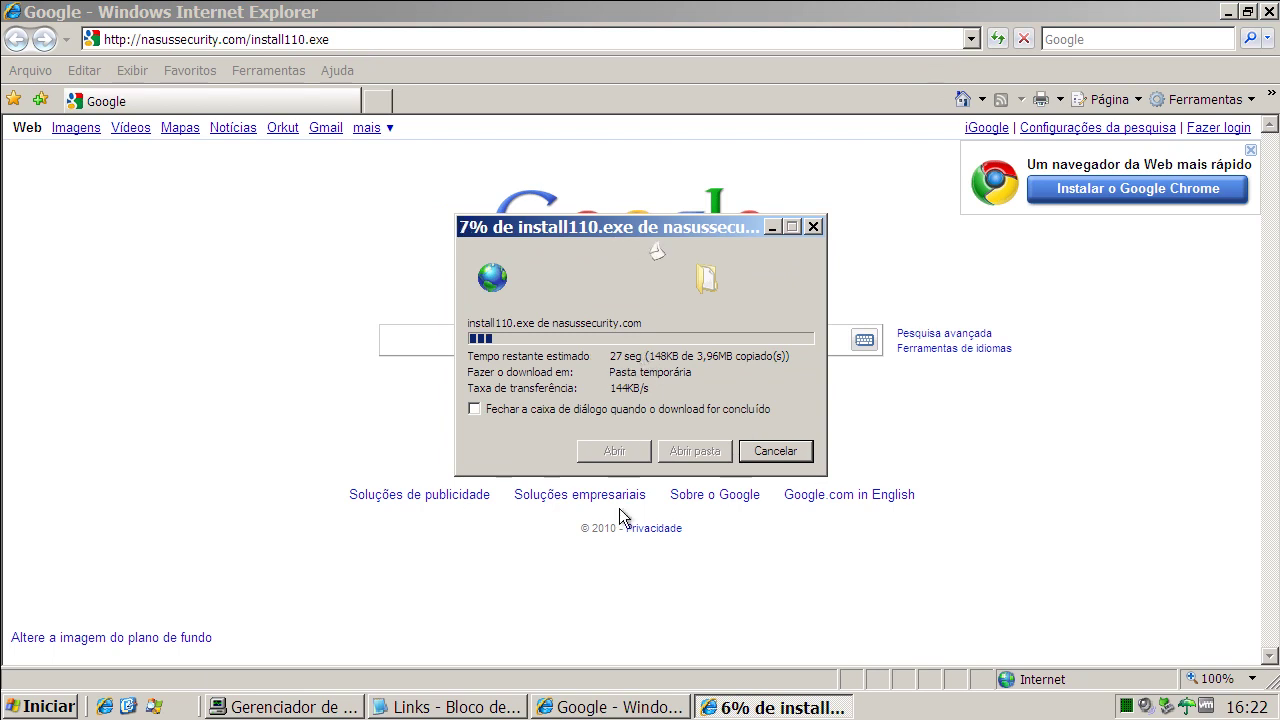
# Copy the nonamedomain.in/upload/int.exe?t=0.7172205 link from the Links text file and minimize that file's window.
pyautogui.click(495, 708)
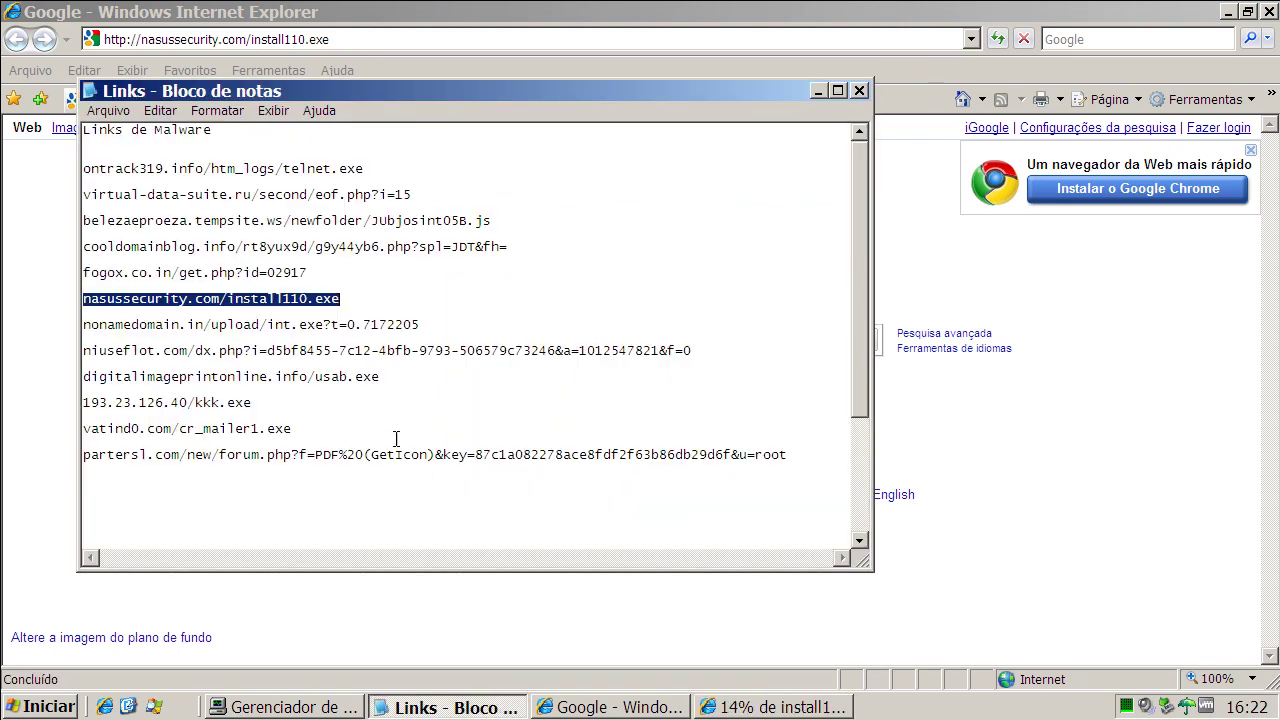
pyautogui.doubleClick(214, 324)
pyautogui.rightClick(216, 327)
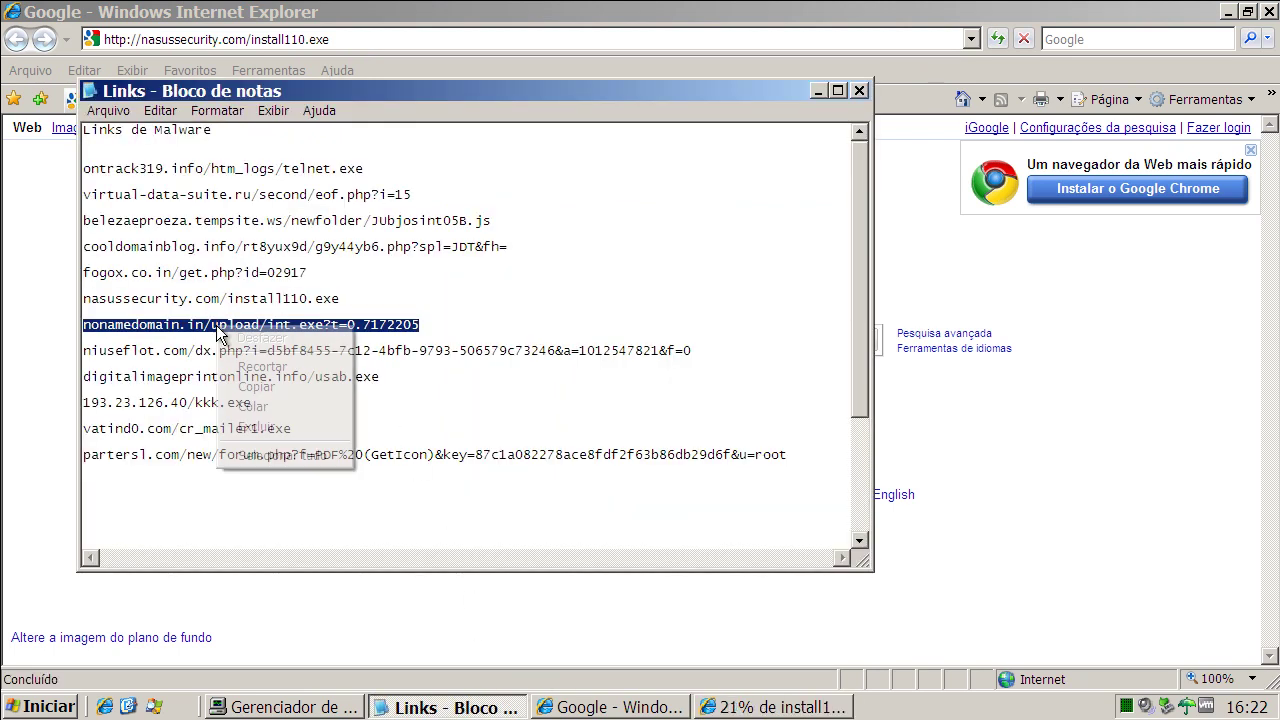
pyautogui.click(265, 388)
pyautogui.click(818, 90)
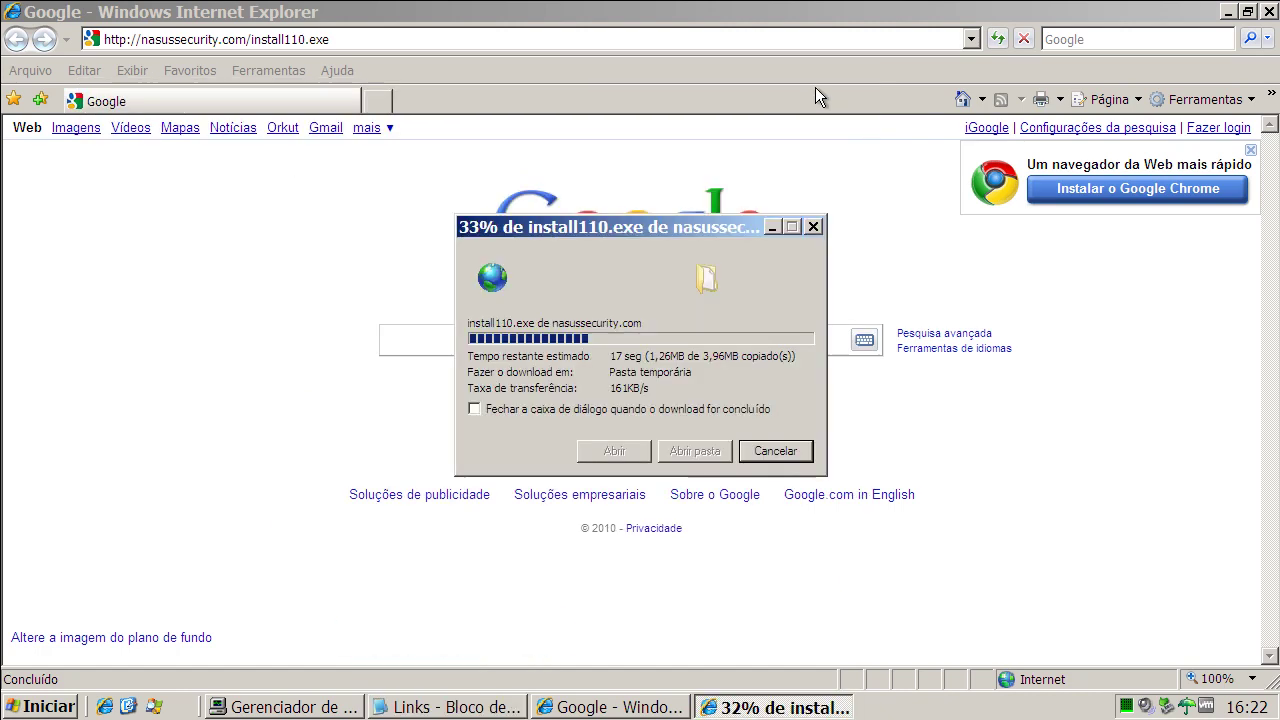
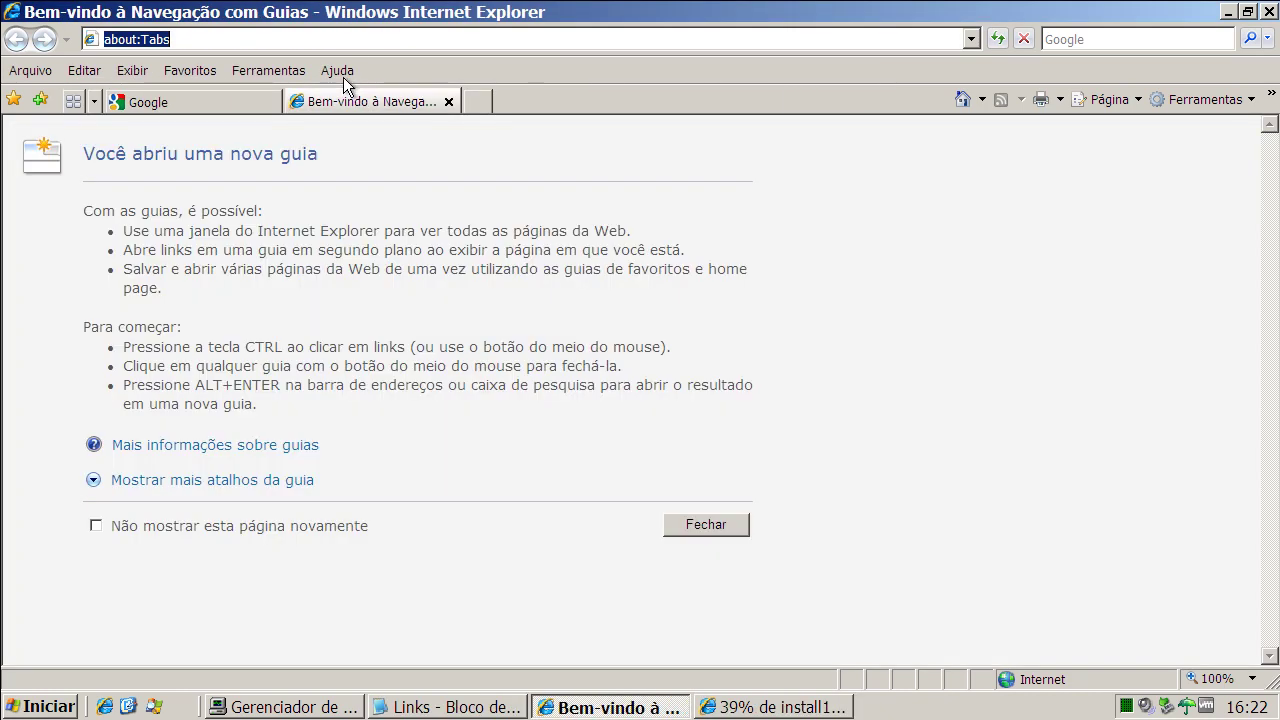
# Open nonamedomain.in/upload/int.exe?t=0.7172205 in the new tab and choose to locate a program online for the offered file.
pyautogui.write('nonamedomain.in/upload/int.exe?t=0.7172205')
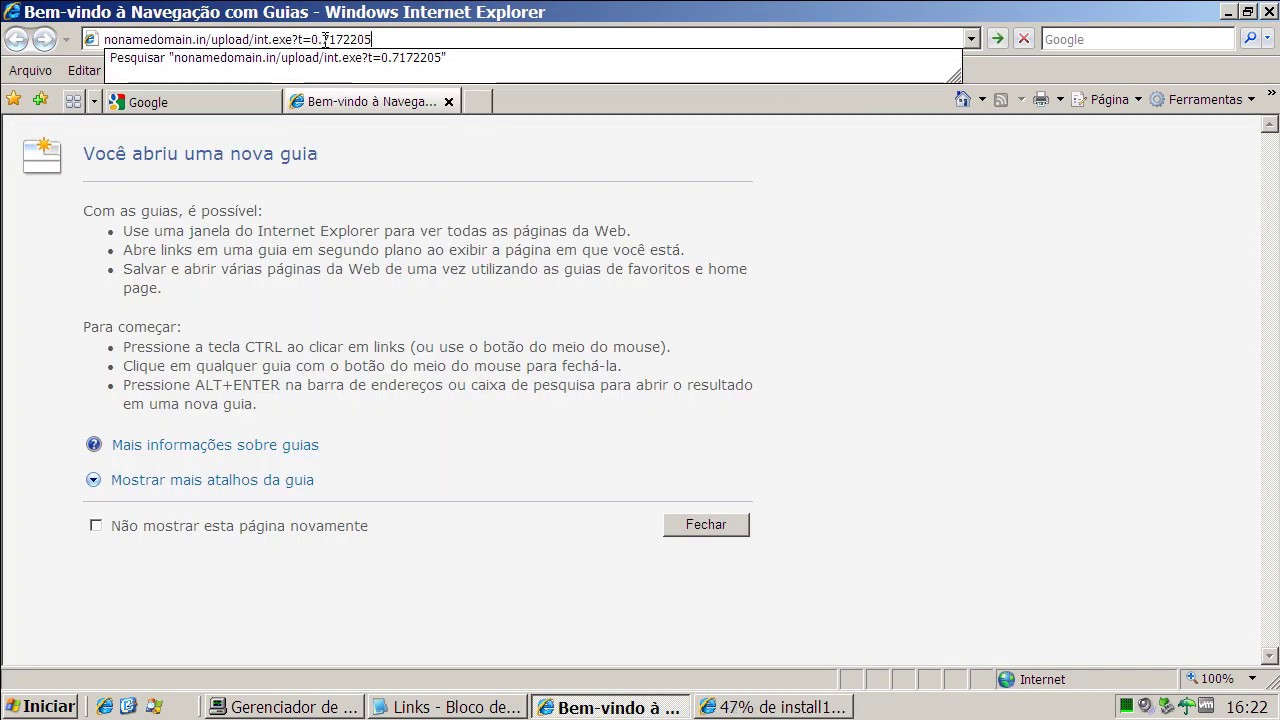
pyautogui.press('Return')
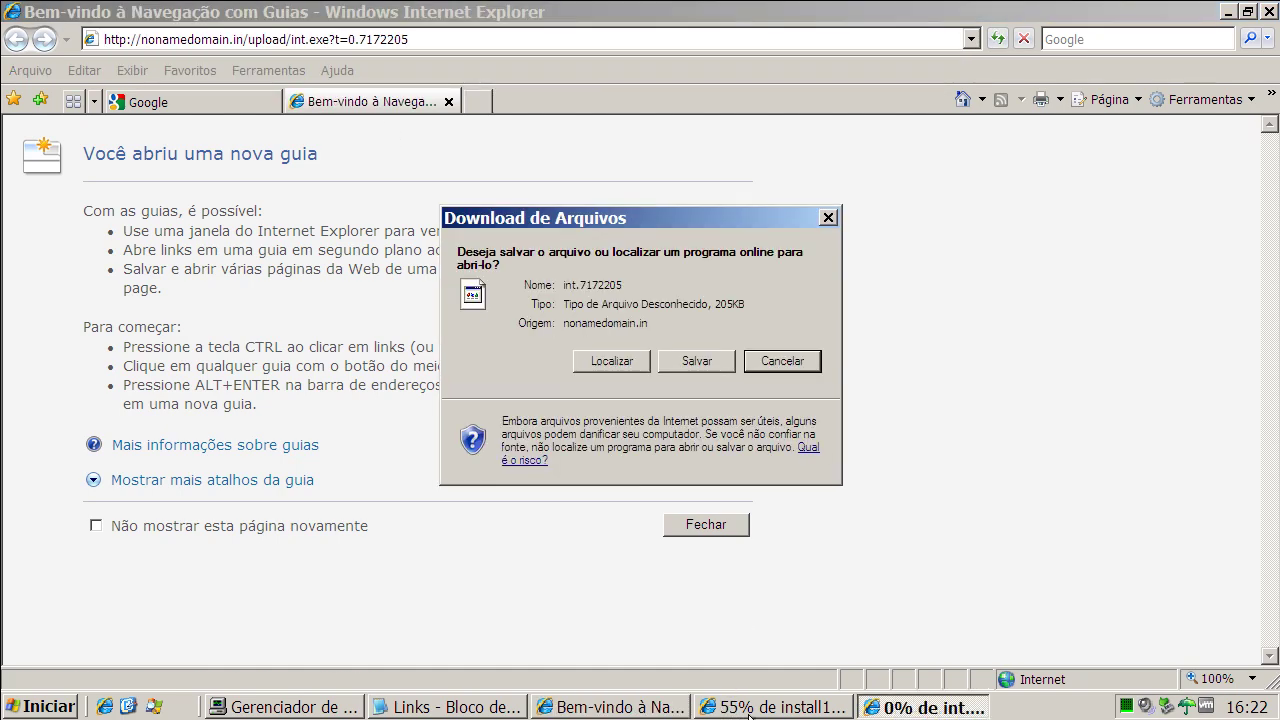
pyautogui.click(621, 365)
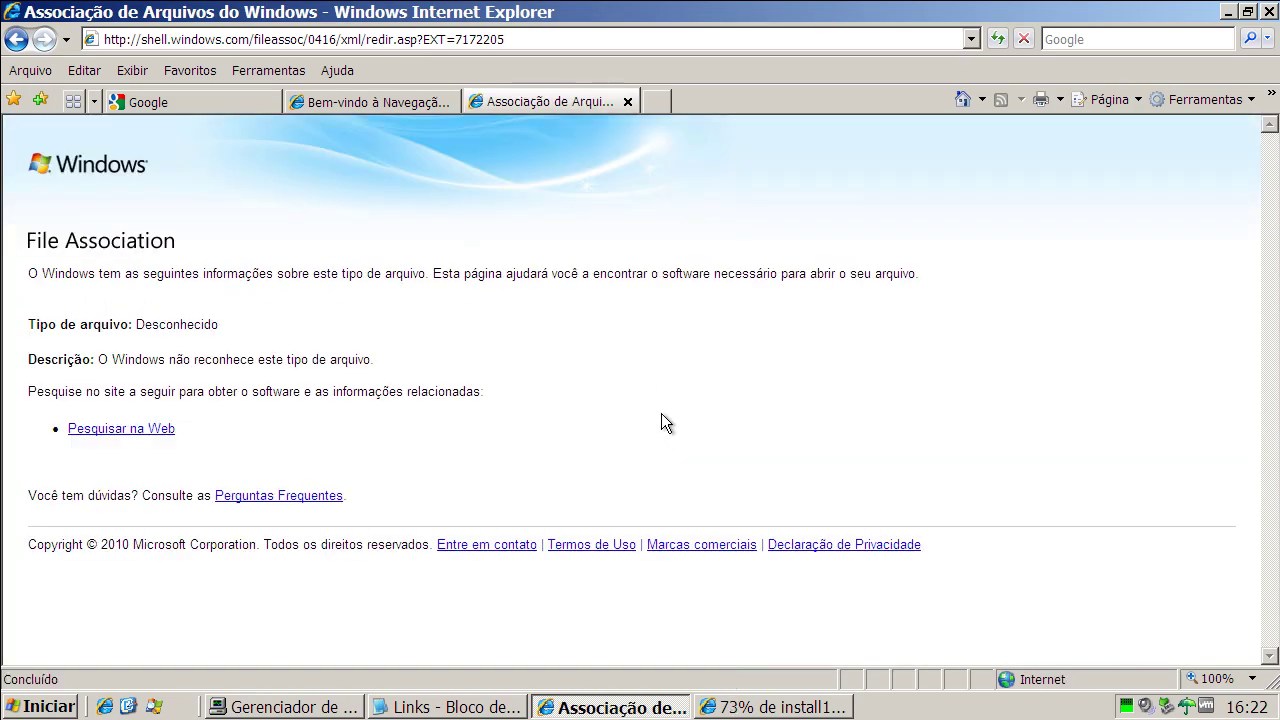
# Close the File Association tab and the empty new tab, and check the install110.exe download progress.
pyautogui.click(627, 102)
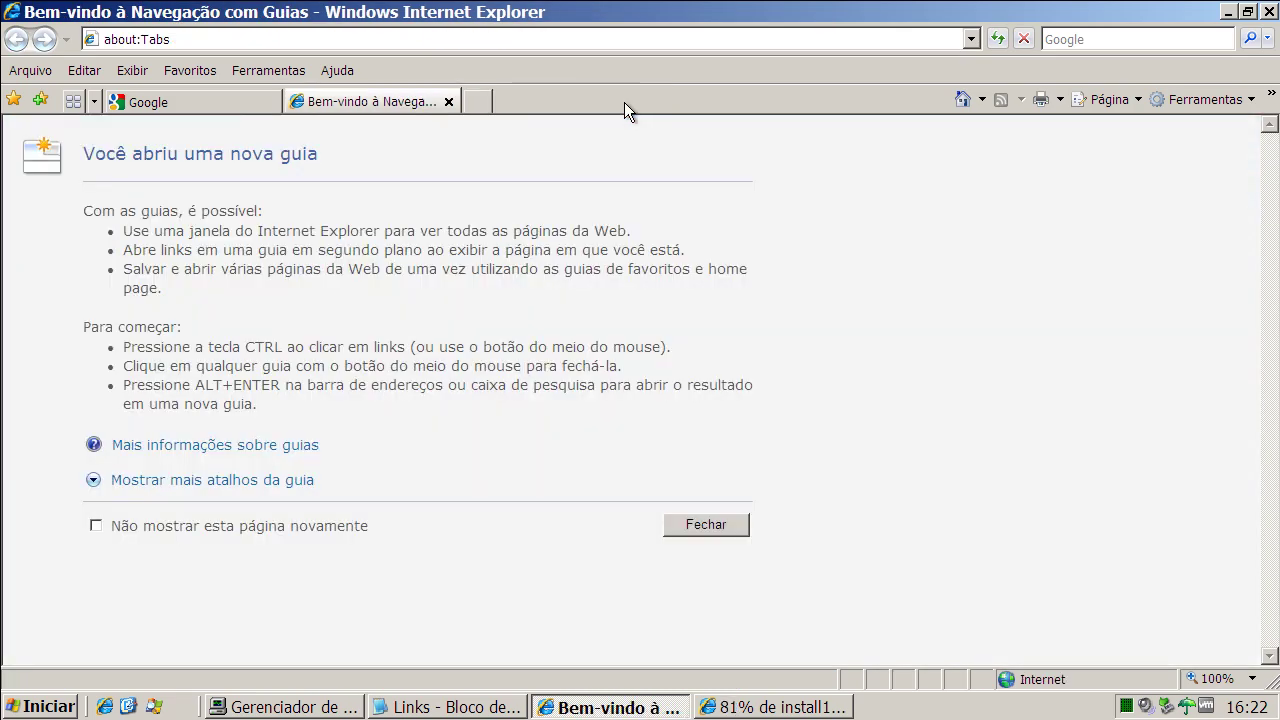
pyautogui.click(449, 102)
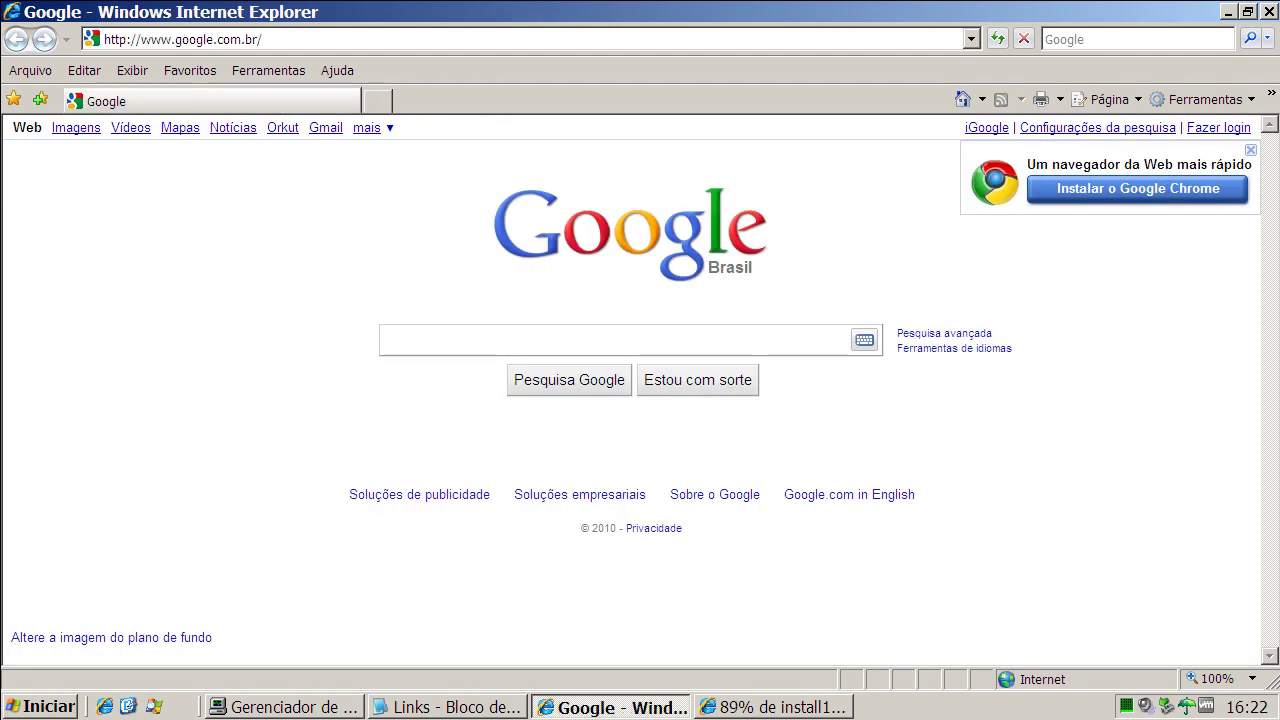
pyautogui.click(757, 706)
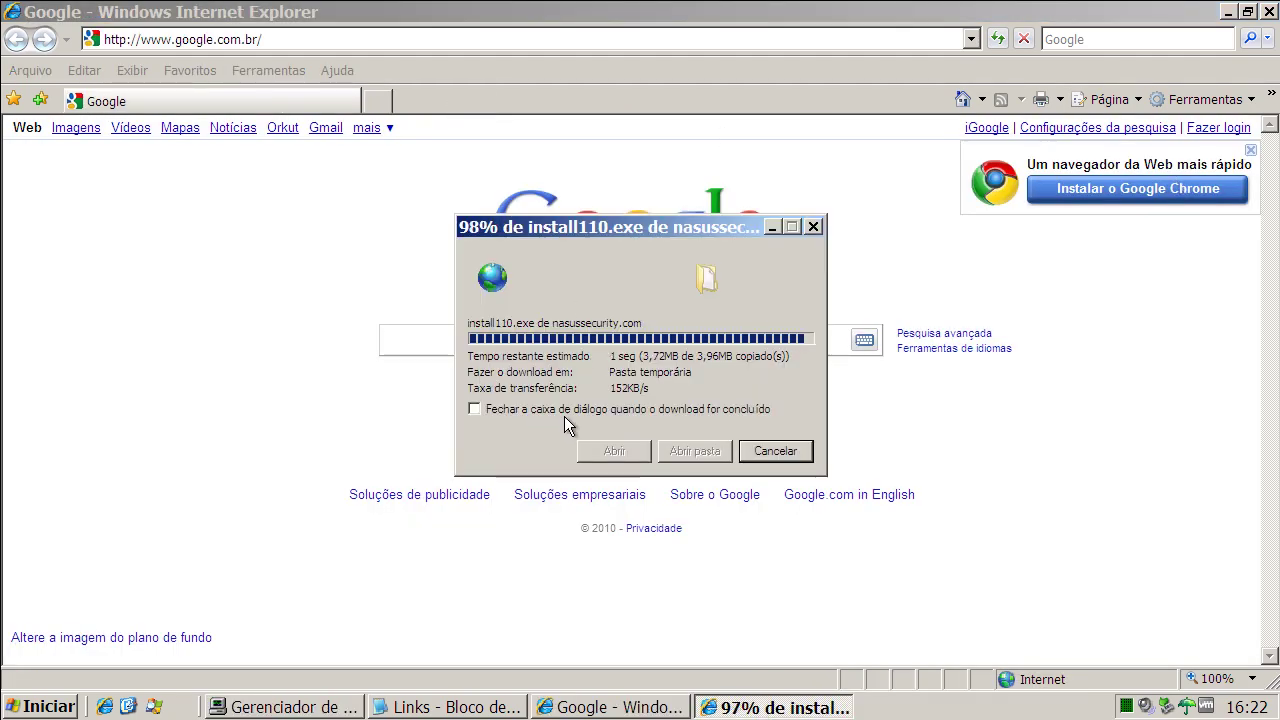
pyautogui.click(656, 443)
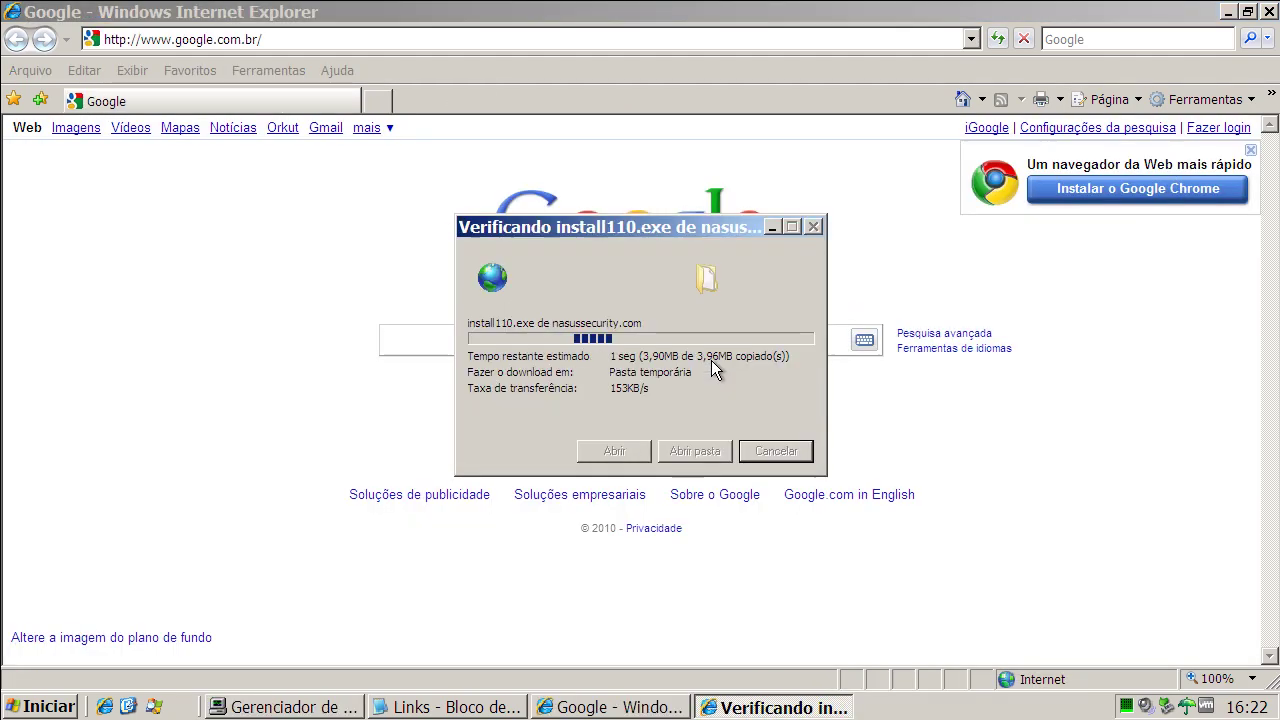
# Copy the full niuseflot.com/dx.php link from the Links text file and open it in the Google tab of the browser.
pyautogui.click(455, 707)
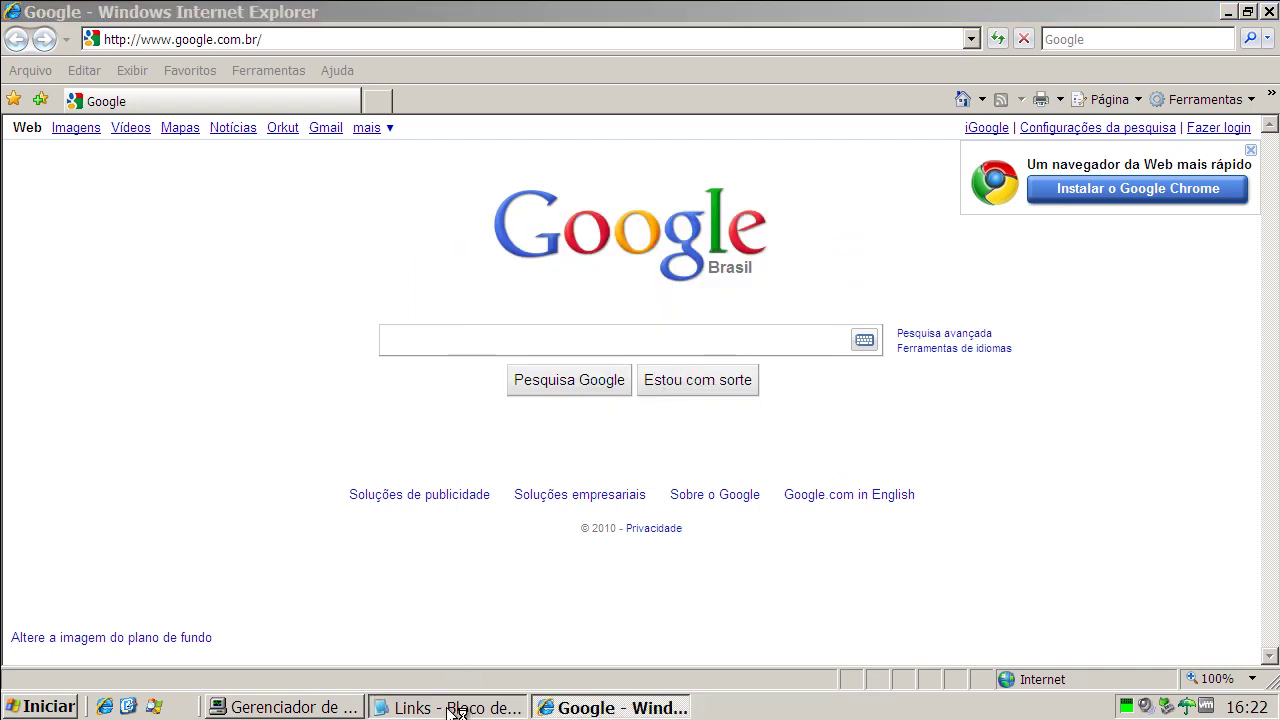
pyautogui.doubleClick(283, 355)
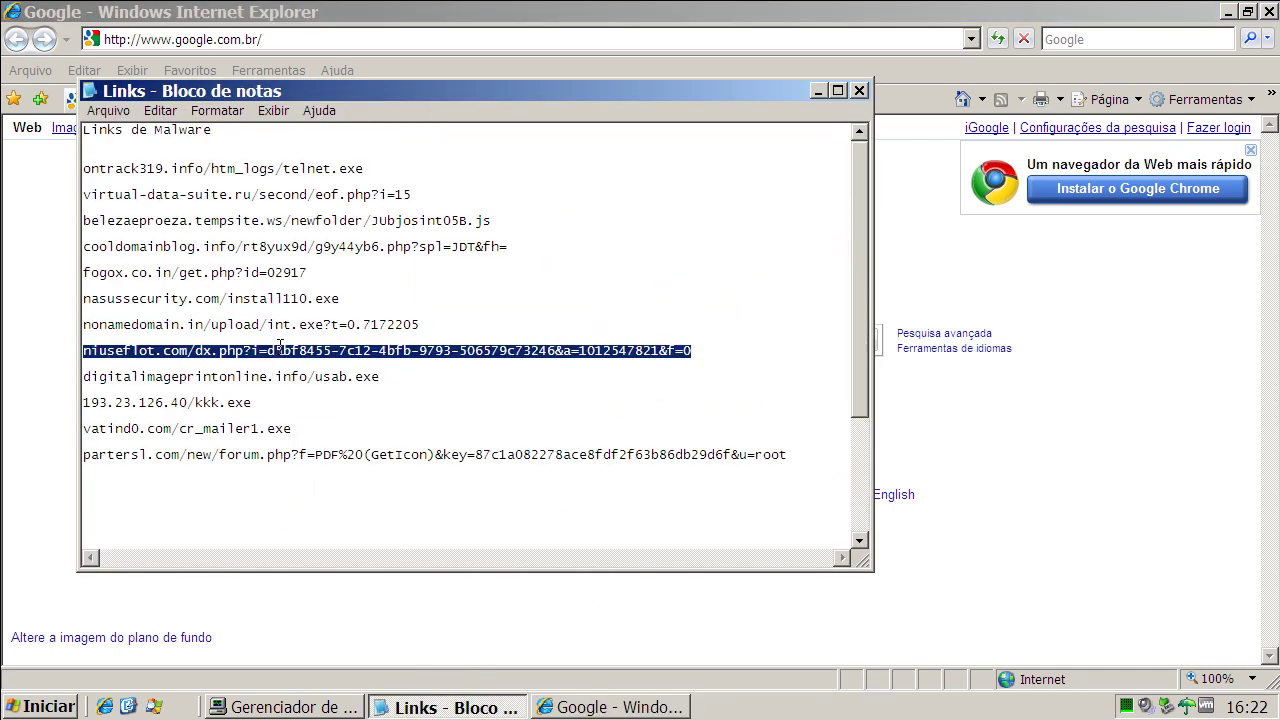
pyautogui.rightClick(281, 352)
pyautogui.click(314, 405)
pyautogui.click(218, 45)
pyautogui.hotkey('ctrl', 'v')
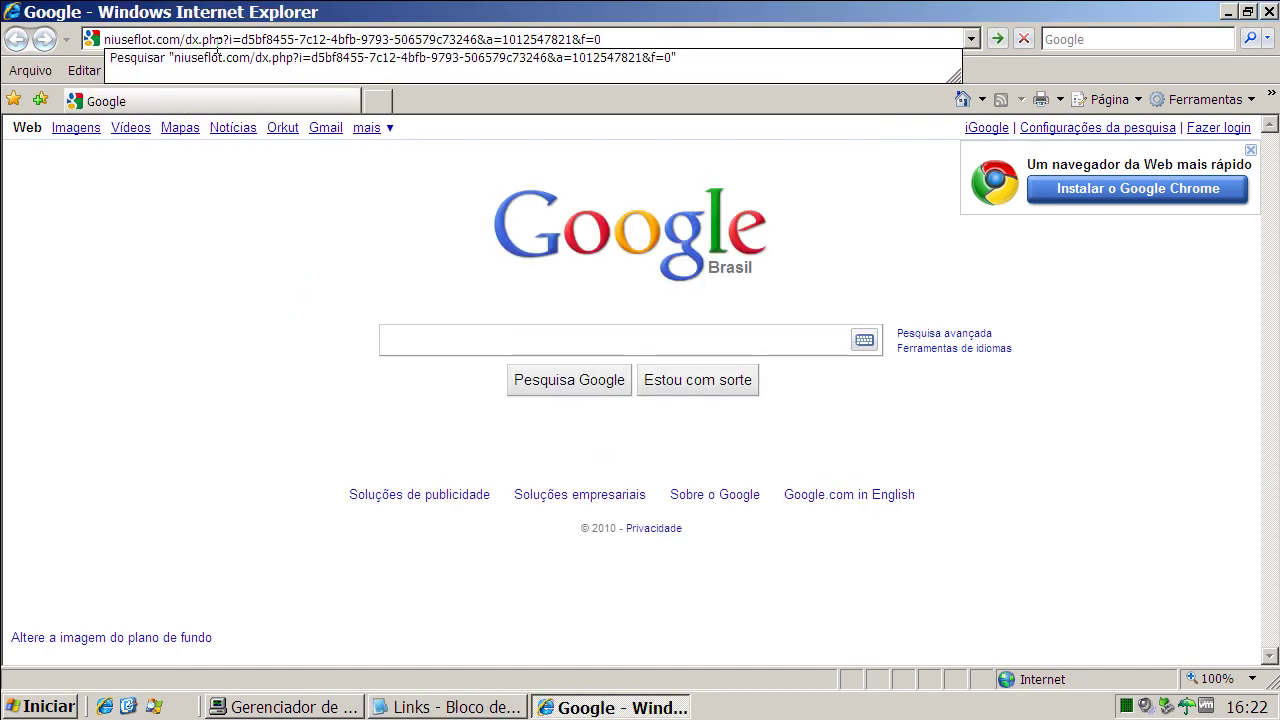
pyautogui.press('Return')
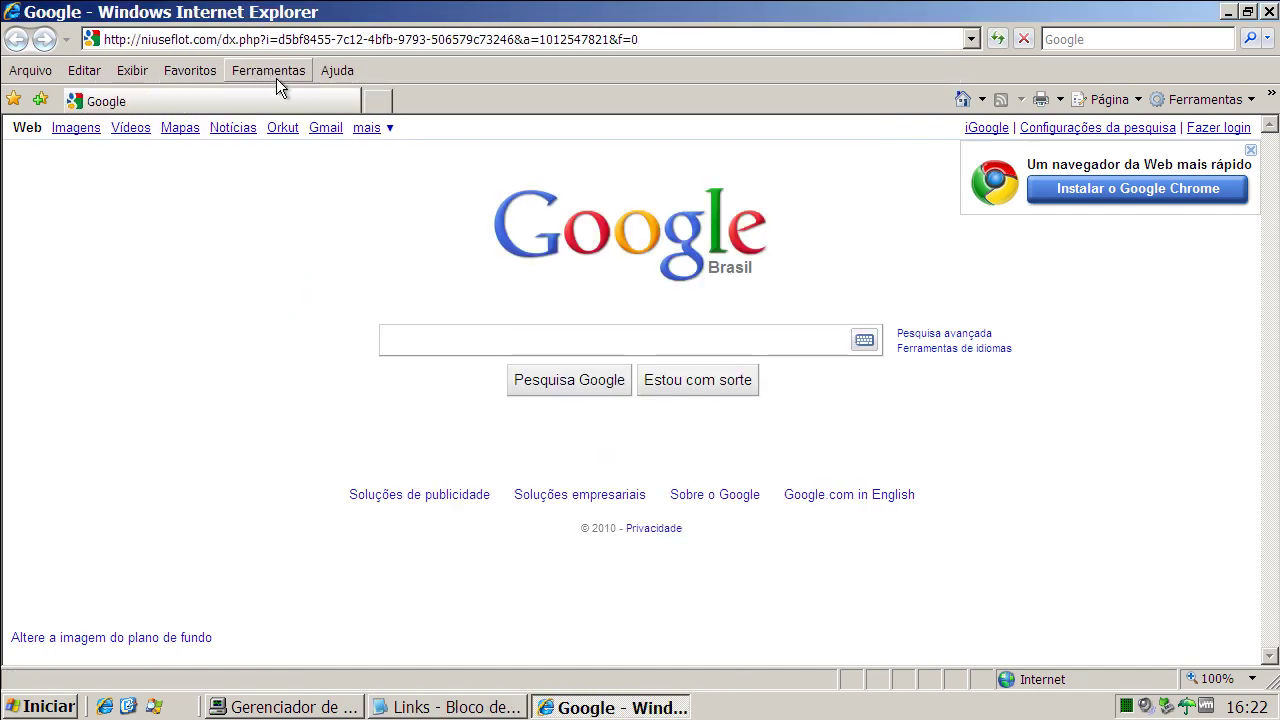
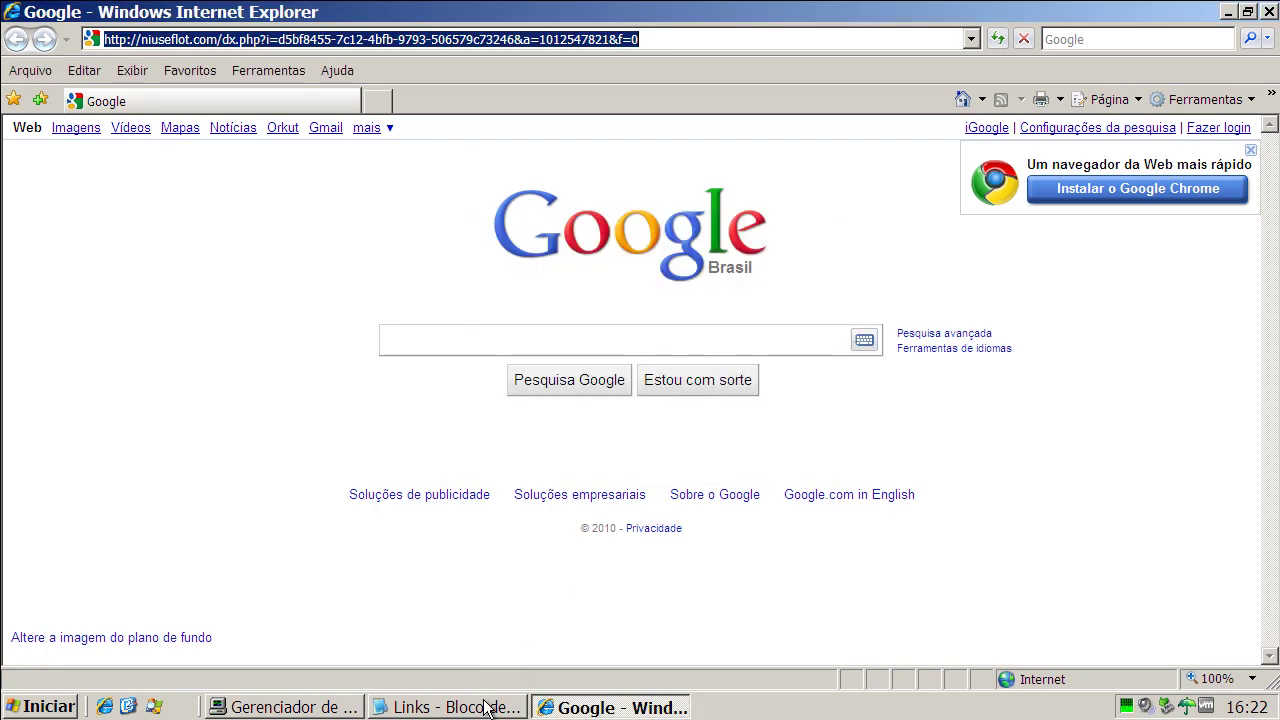
# Dismiss the Rising Trojan Defense alert and copy the digitalimageprintonline.info/usab.exe link from the Links text file.
pyautogui.click(487, 708)
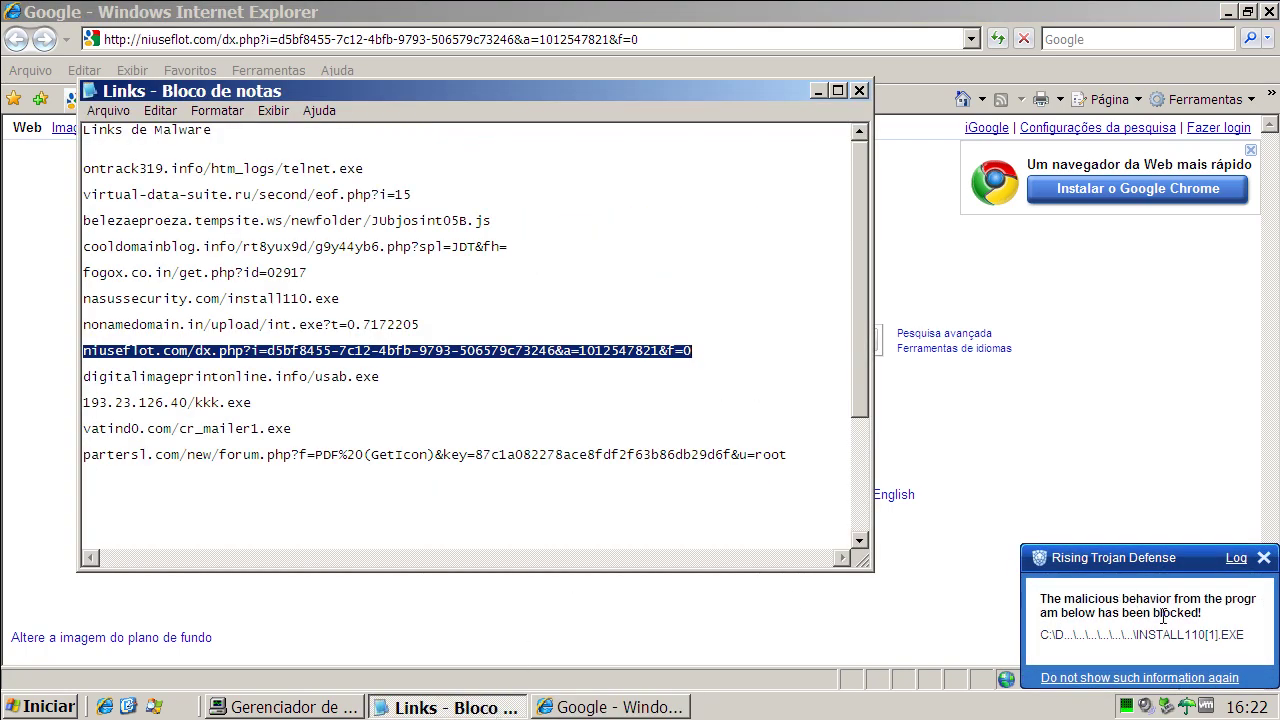
pyautogui.click(1263, 557)
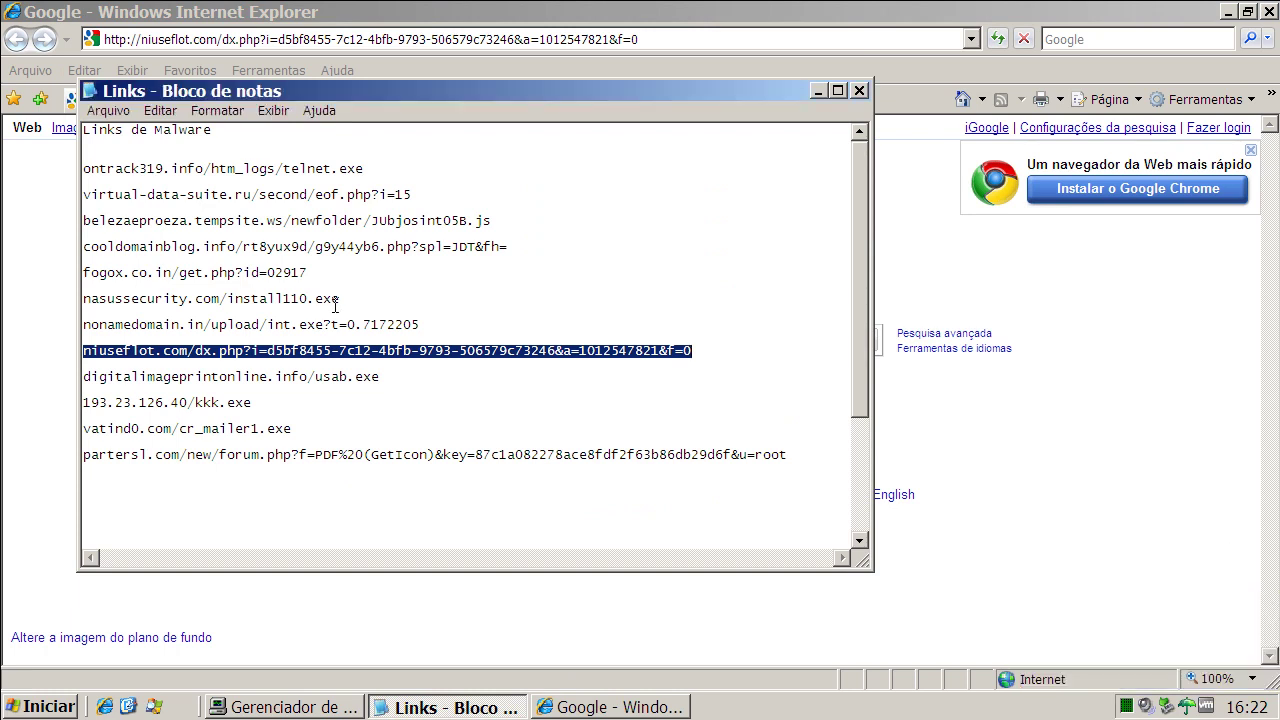
pyautogui.doubleClick(269, 379)
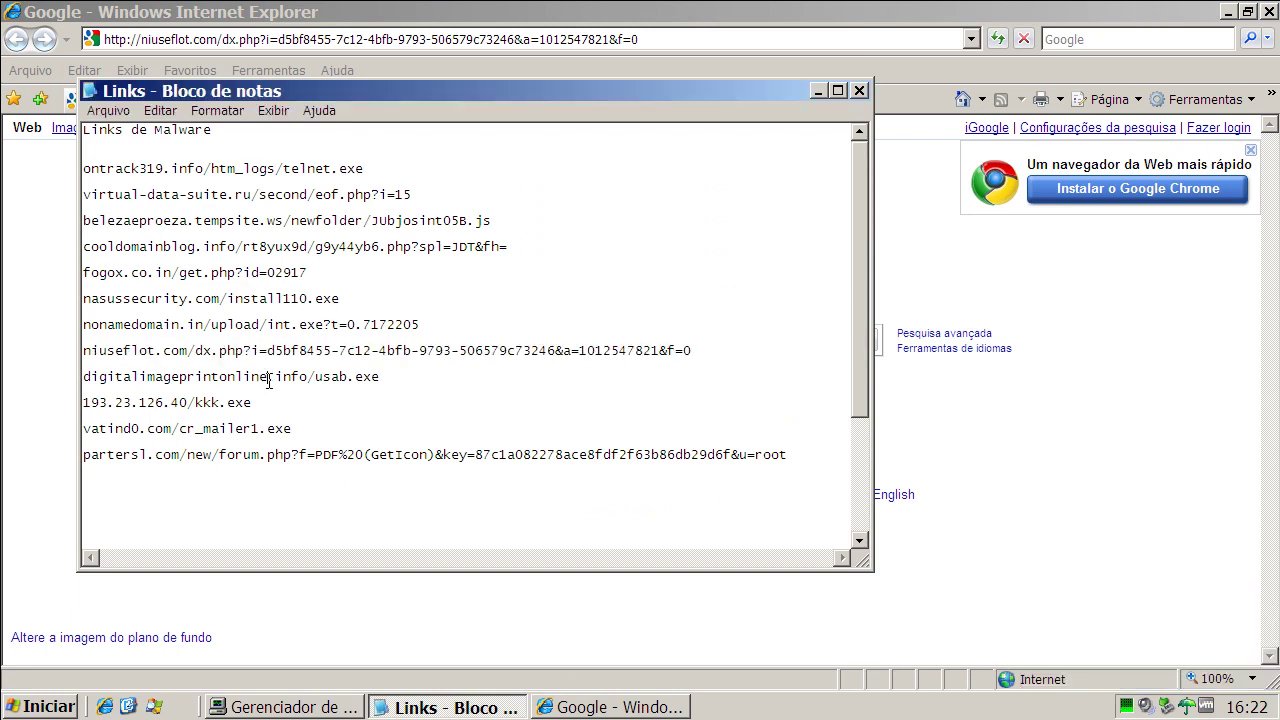
pyautogui.rightClick(270, 381)
pyautogui.click(316, 443)
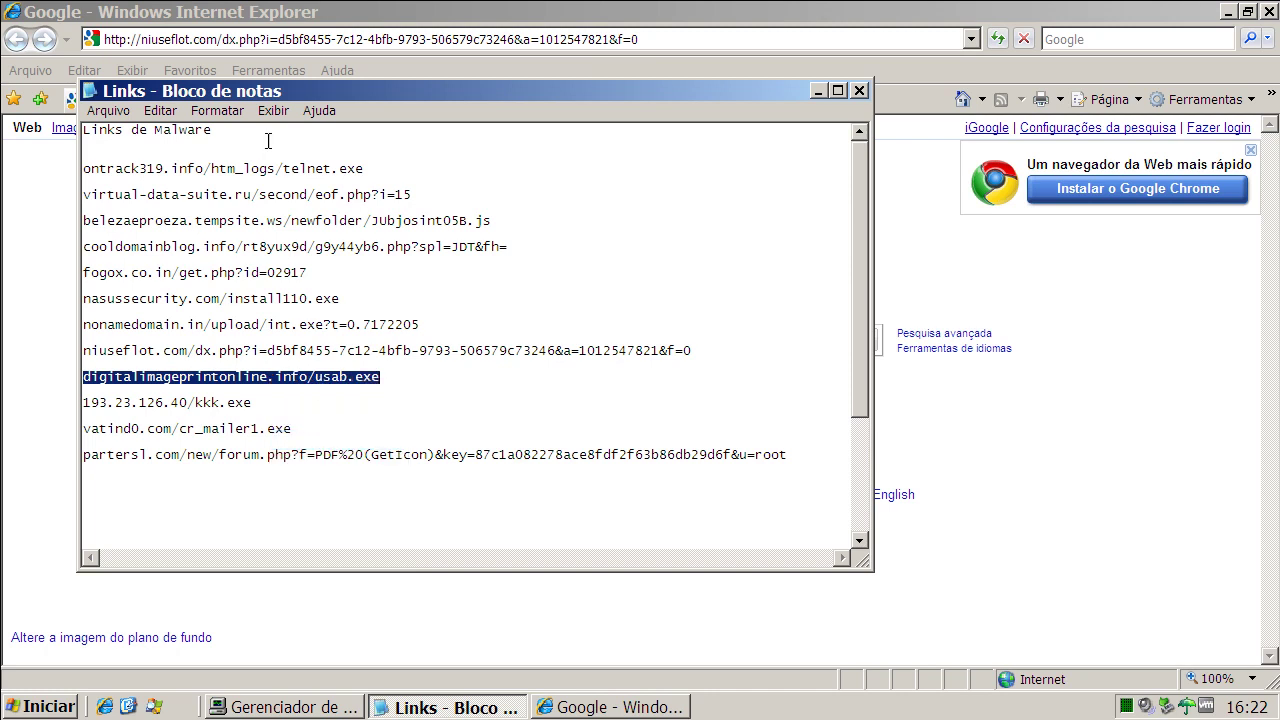
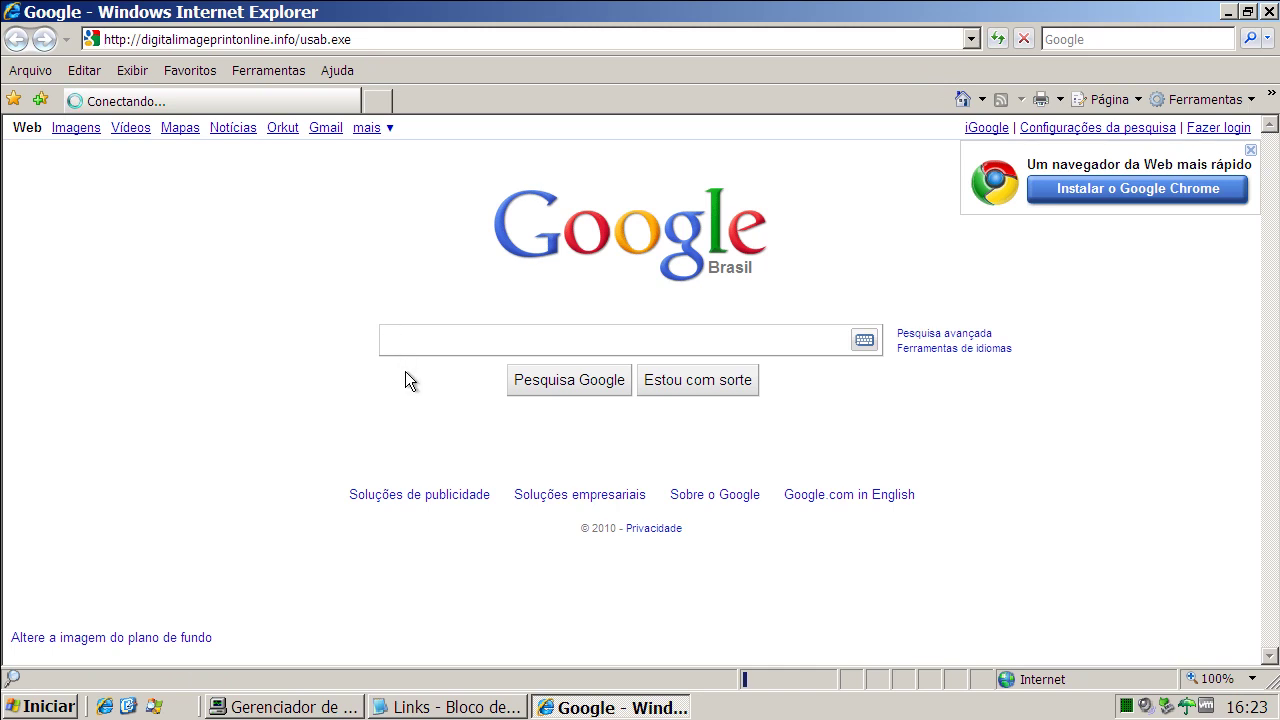
# Switch to the Links text file in Notepad and copy the 193.23.126.40/kkk.exe link.
pyautogui.click(432, 705)
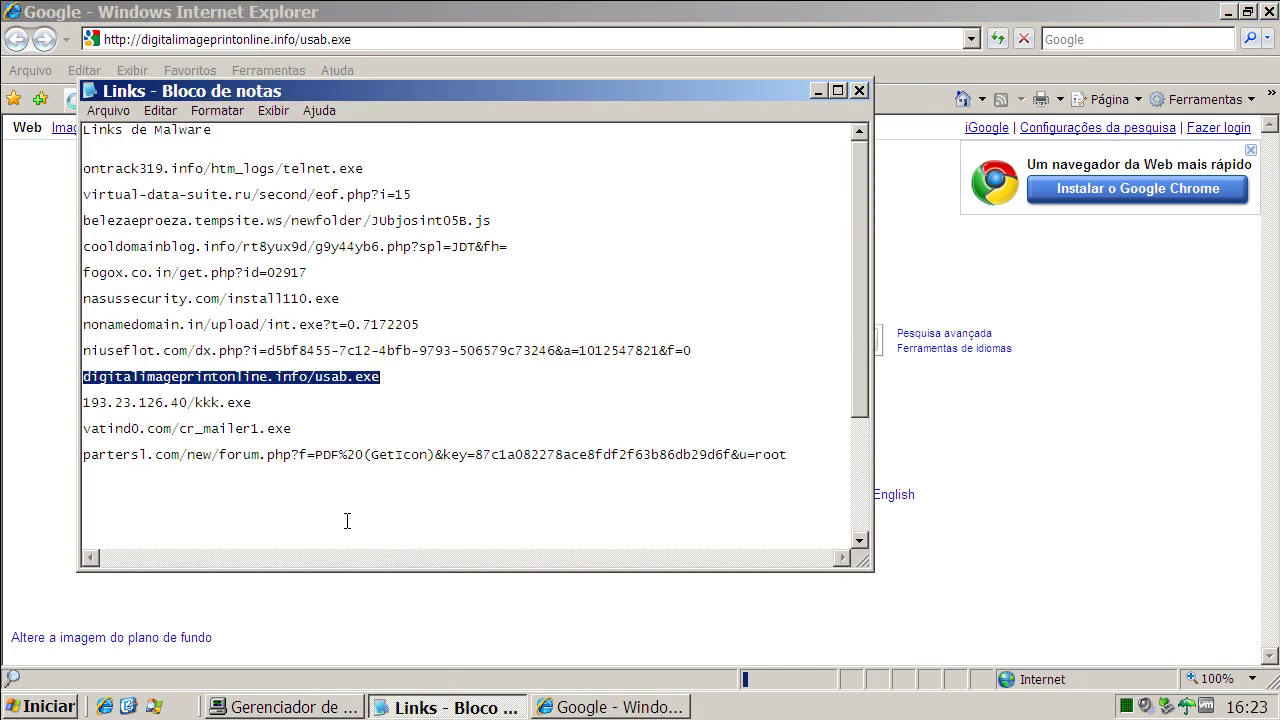
pyautogui.moveTo(252, 403); pyautogui.dragTo(83, 403)
pyautogui.rightClick(237, 404)
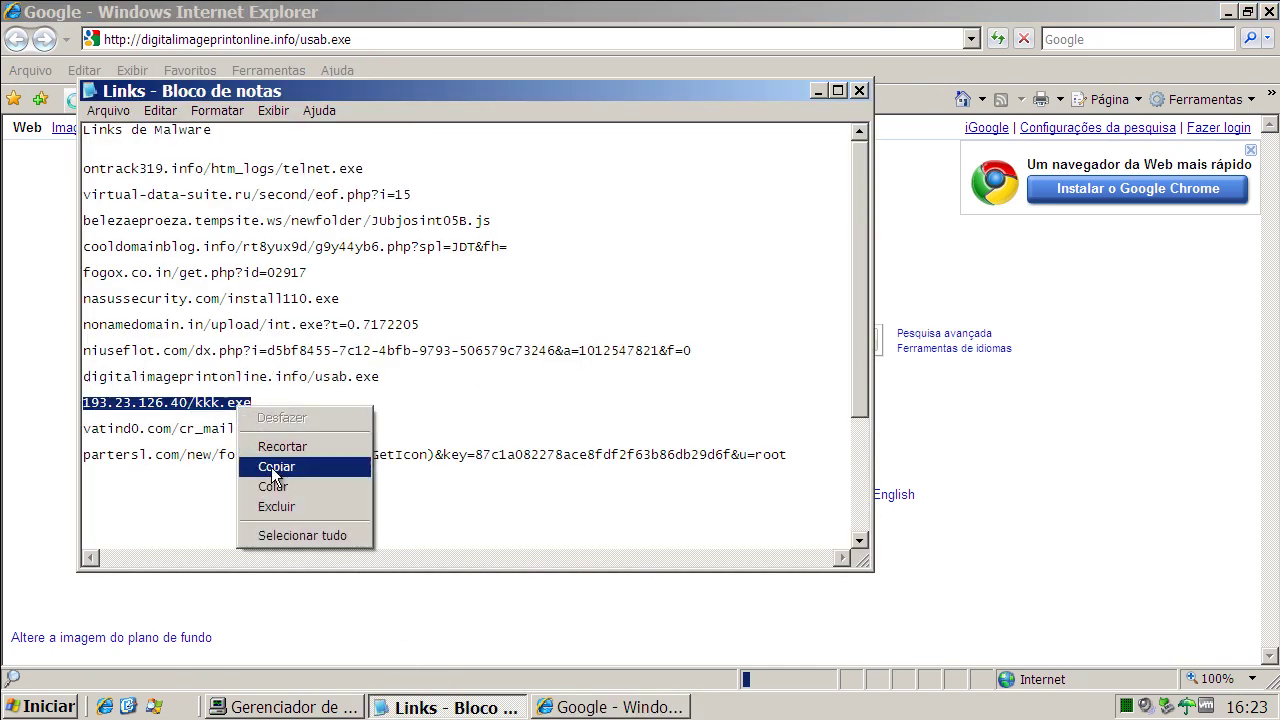
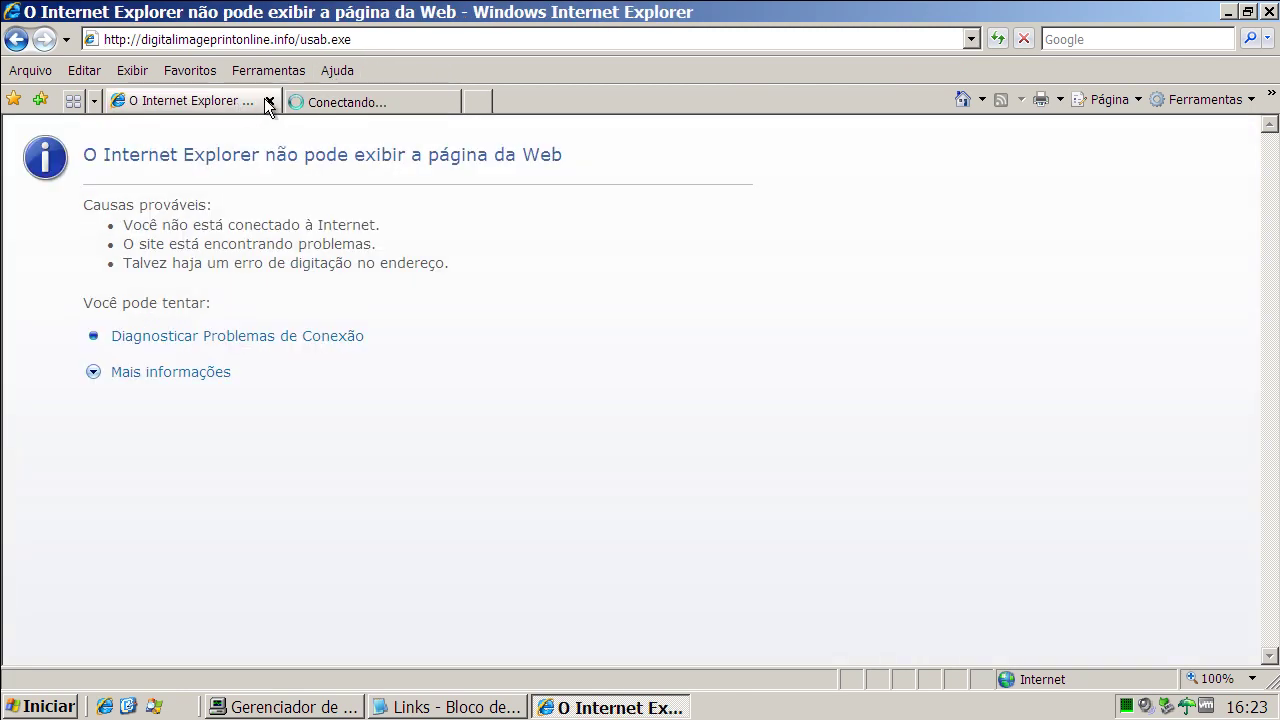
# Close the usab.exe browser tab, then copy the vatind0.com/cr_mailer1.exe link from the Links file in Notepad and return to Internet Explorer.
pyautogui.click(268, 101)
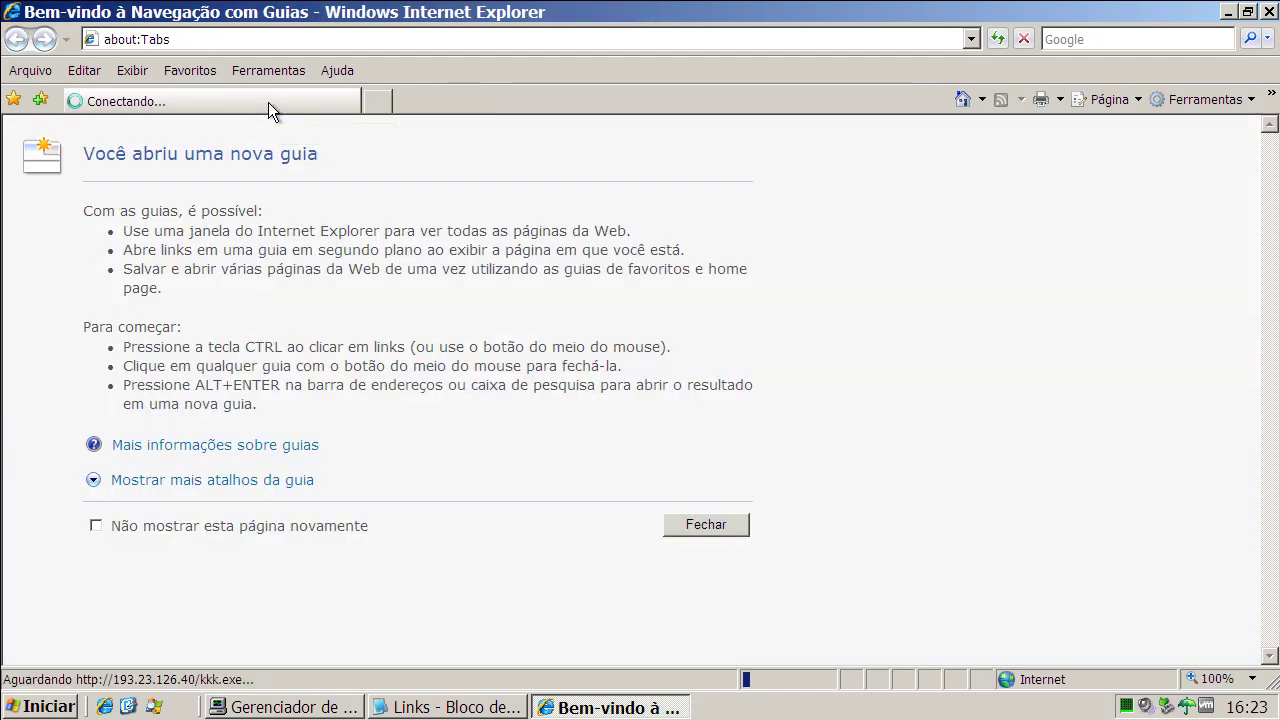
pyautogui.click(487, 708)
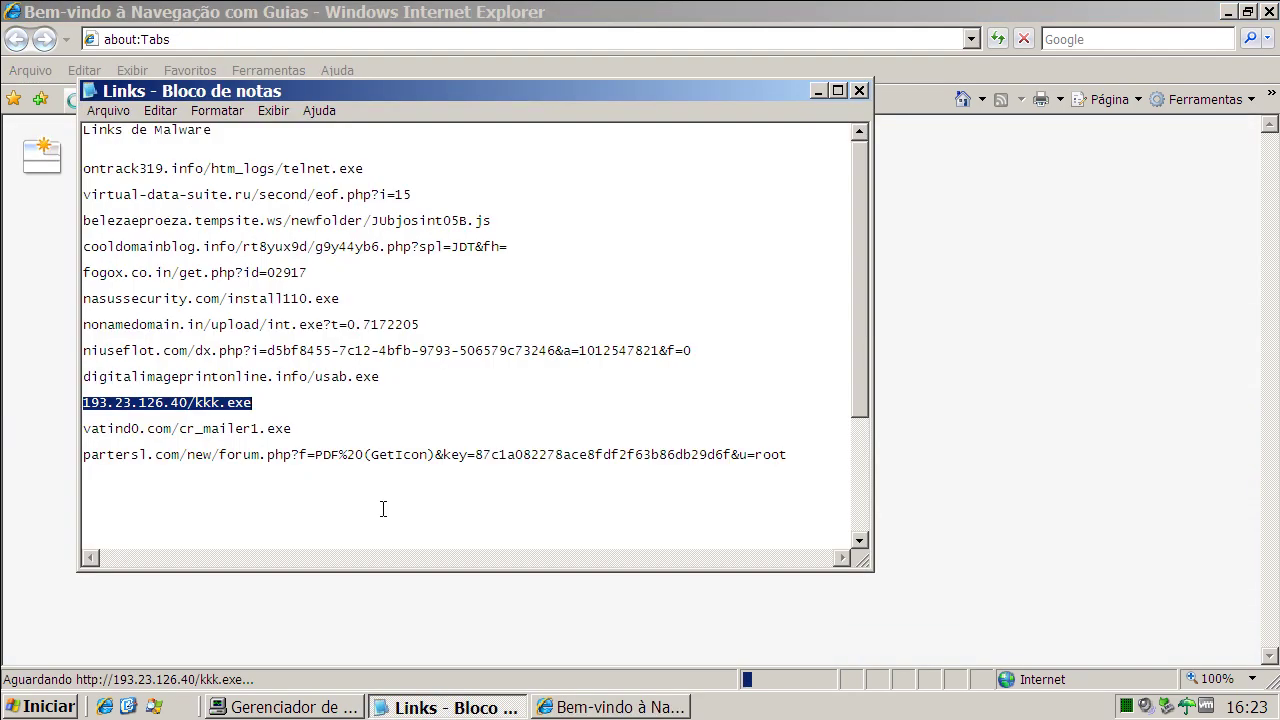
pyautogui.doubleClick(233, 428)
pyautogui.rightClick(234, 430)
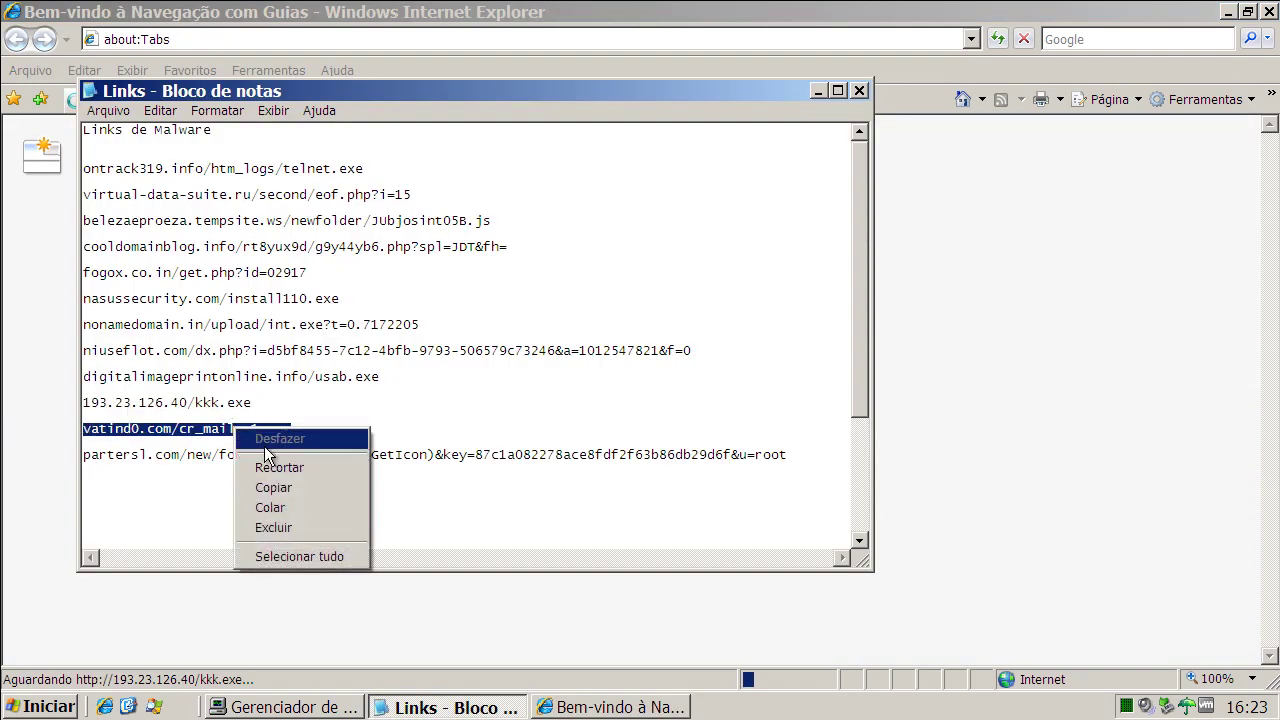
pyautogui.click(300, 487)
pyautogui.click(818, 92)
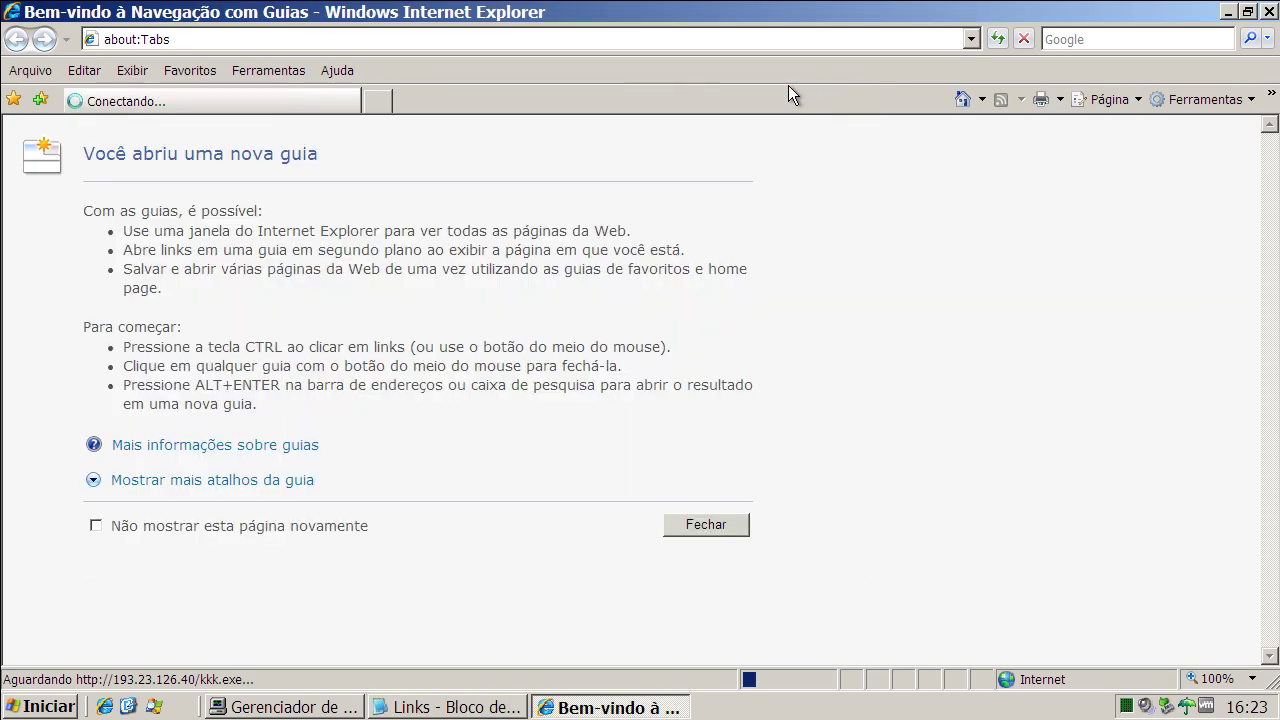
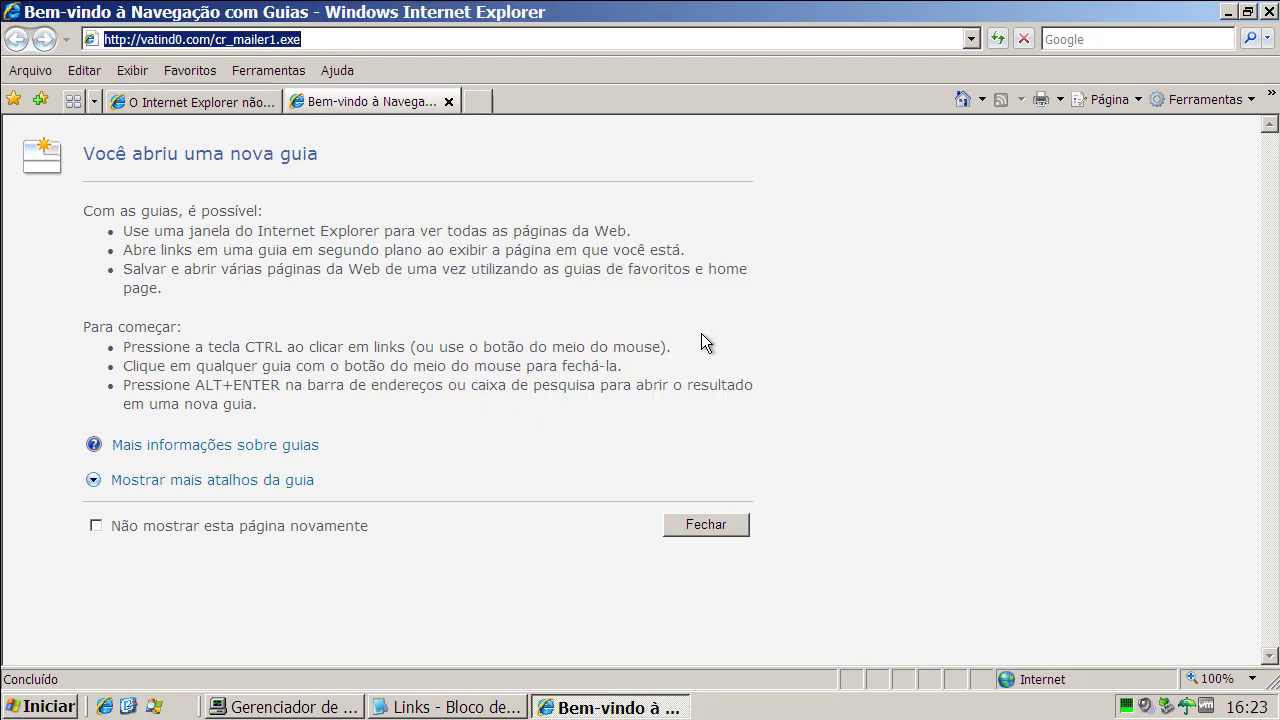
# Close the browser tab for 193.23.126.40/kkk.exe and load the Google home page in the remaining tab.
pyautogui.click(193, 103)
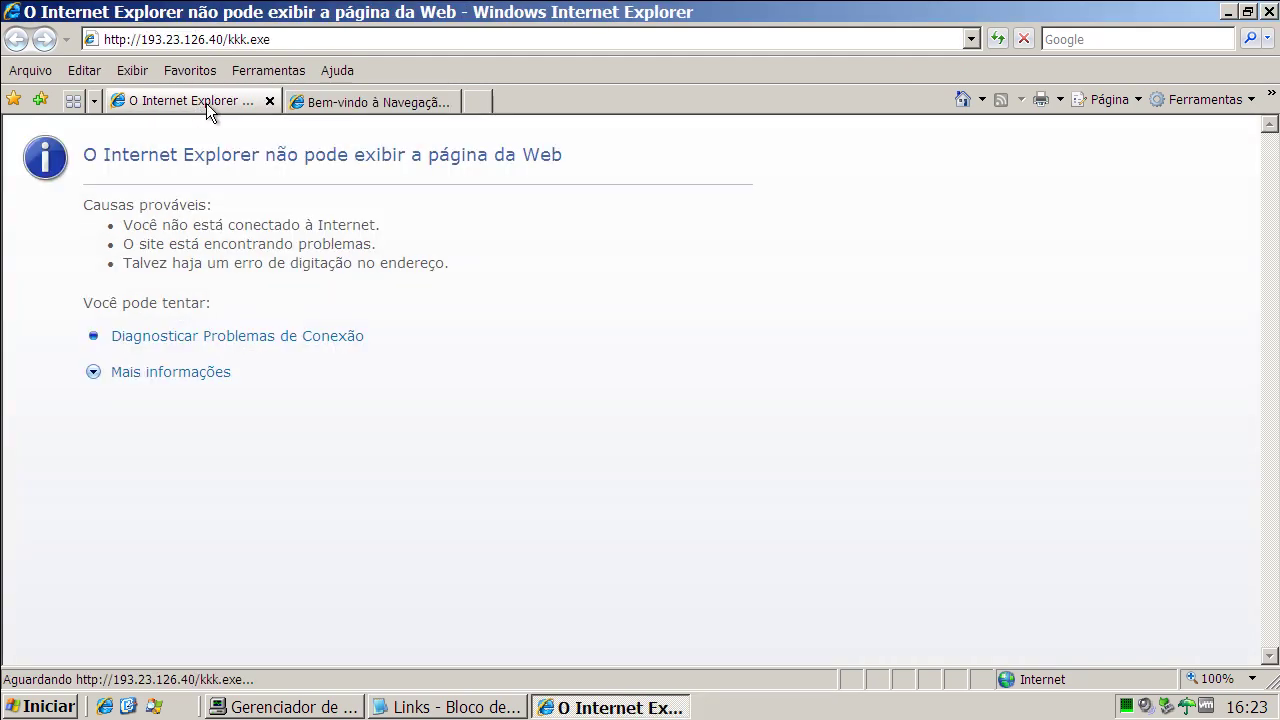
pyautogui.click(270, 102)
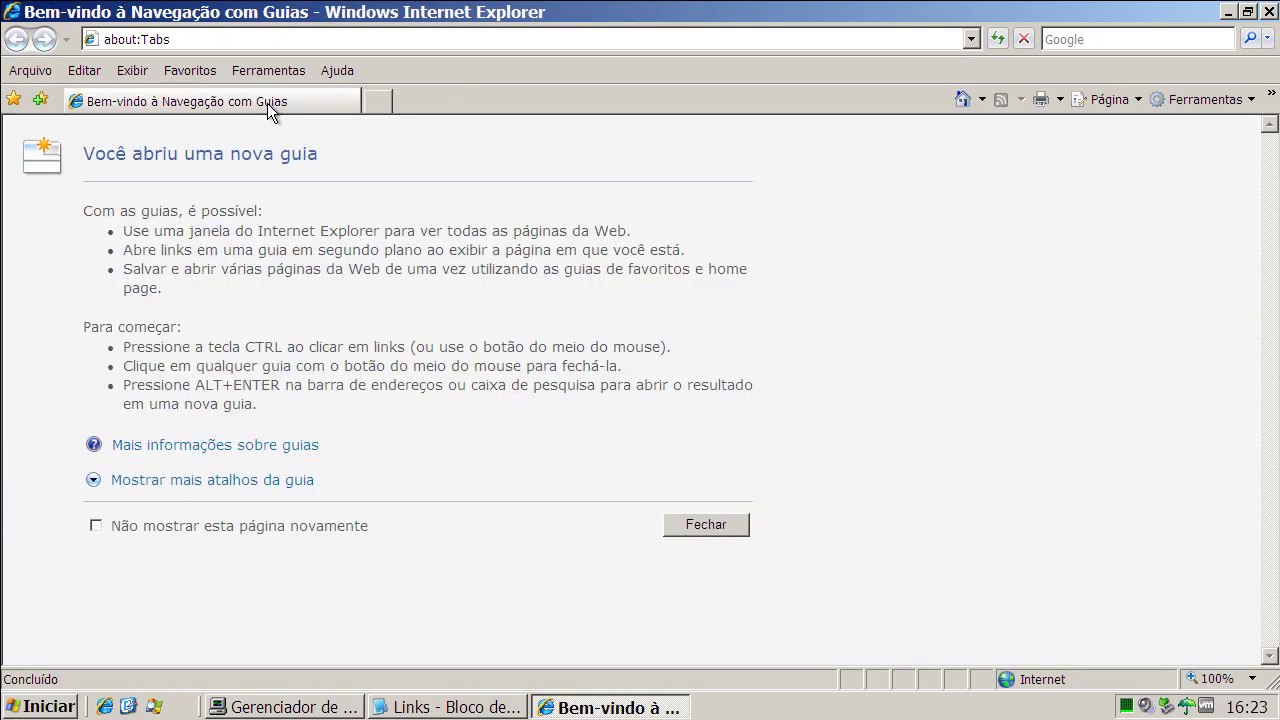
pyautogui.click(963, 99)
# Copy the full partersl.com/new/forum.php link from the Links file in Notepad and return to Internet Explorer, selecting the current address.
pyautogui.click(455, 707)
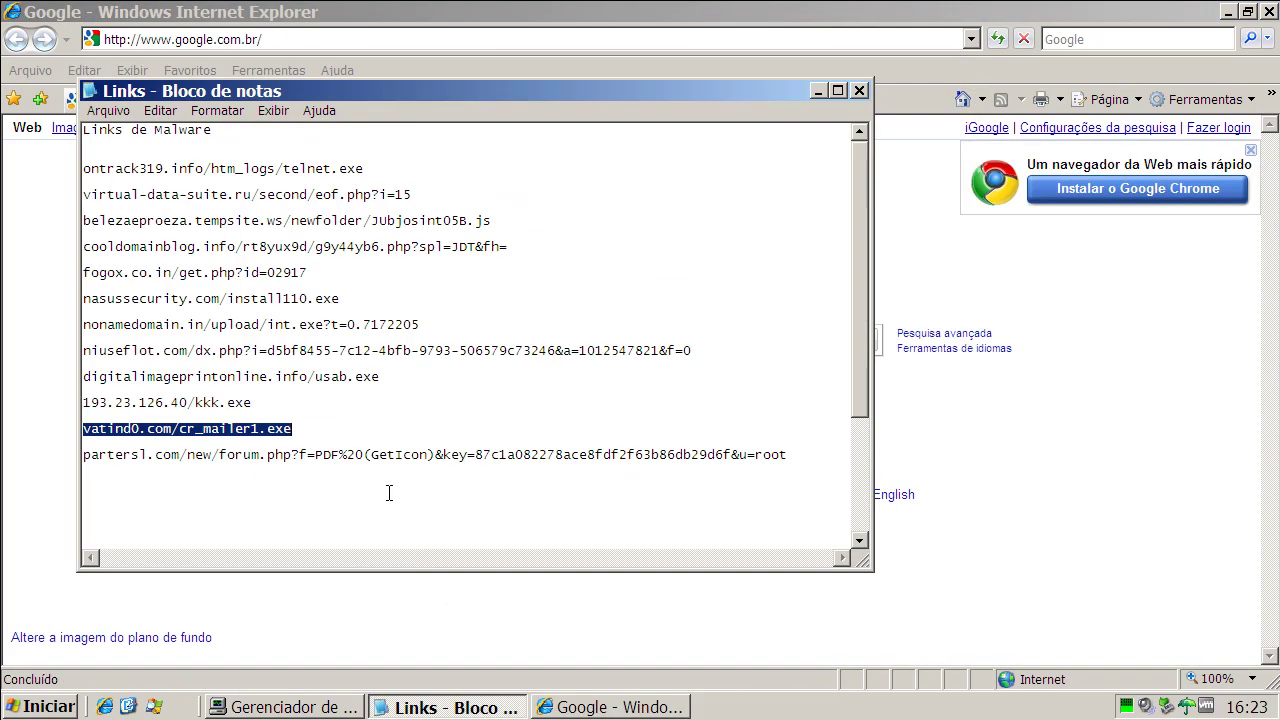
pyautogui.click(302, 454)
pyautogui.press('Home')
pyautogui.hotkey('shift', 'End')
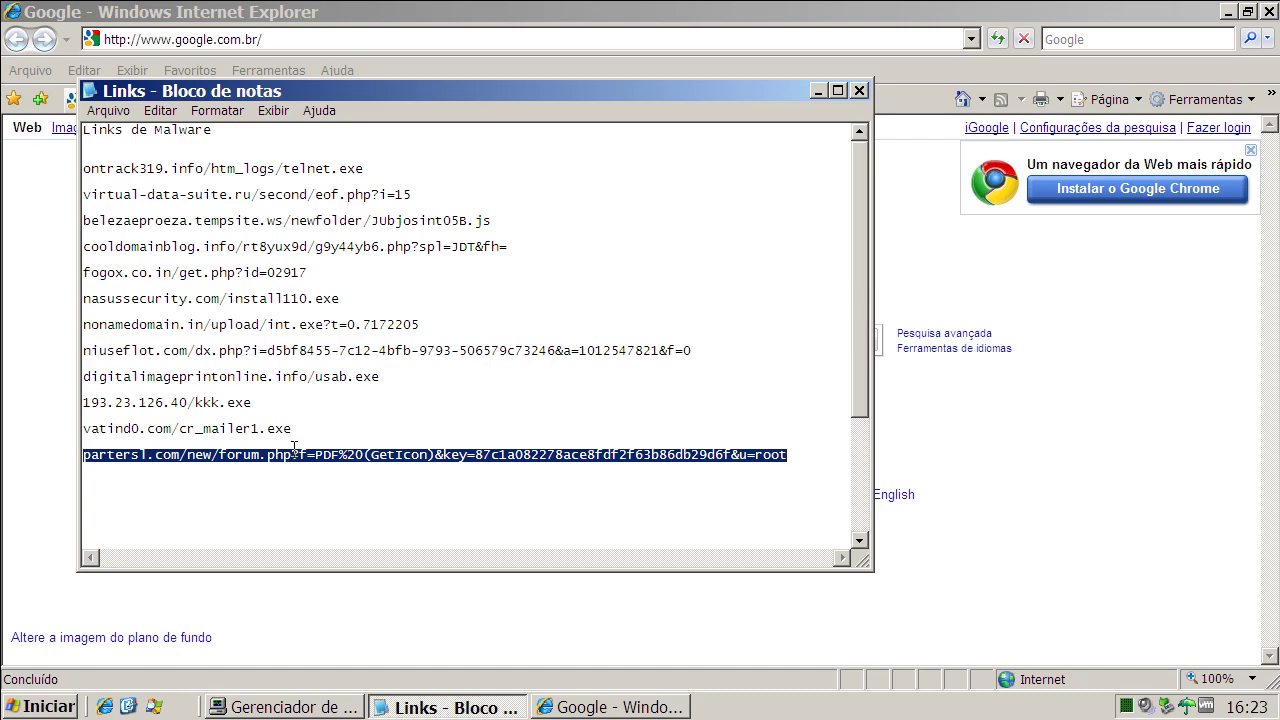
pyautogui.rightClick(296, 451)
pyautogui.click(334, 510)
pyautogui.click(245, 38)
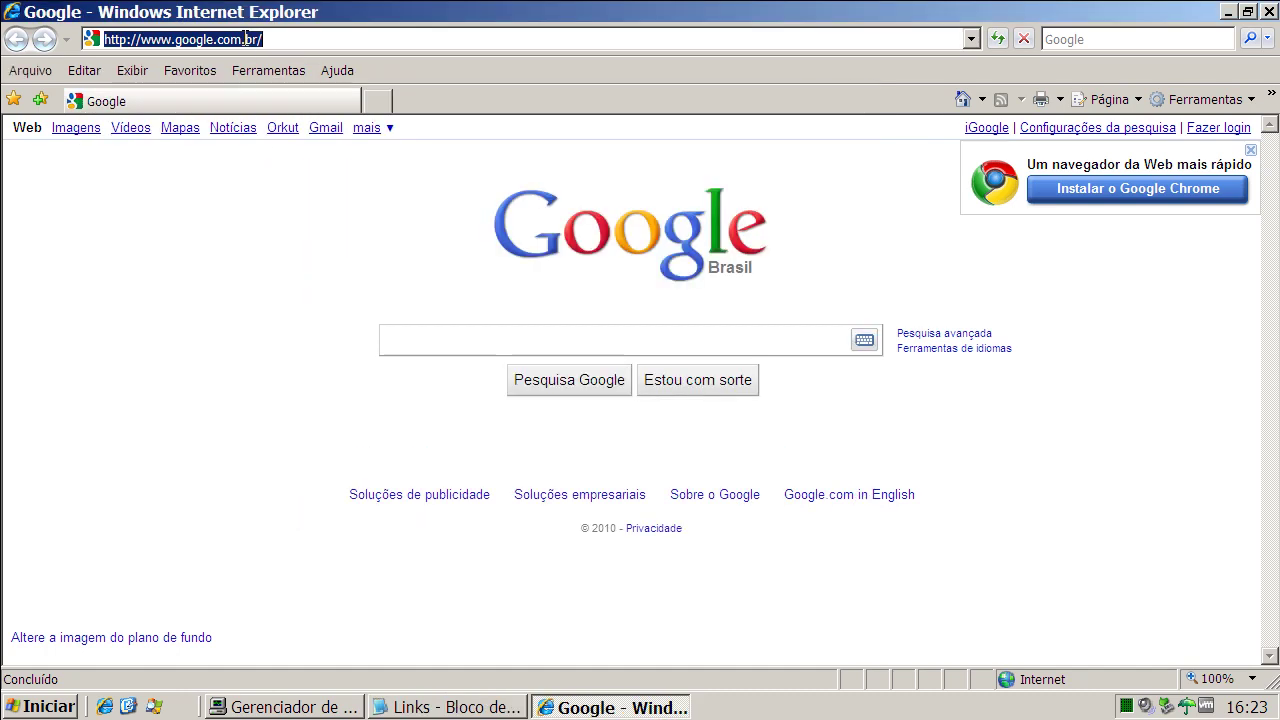
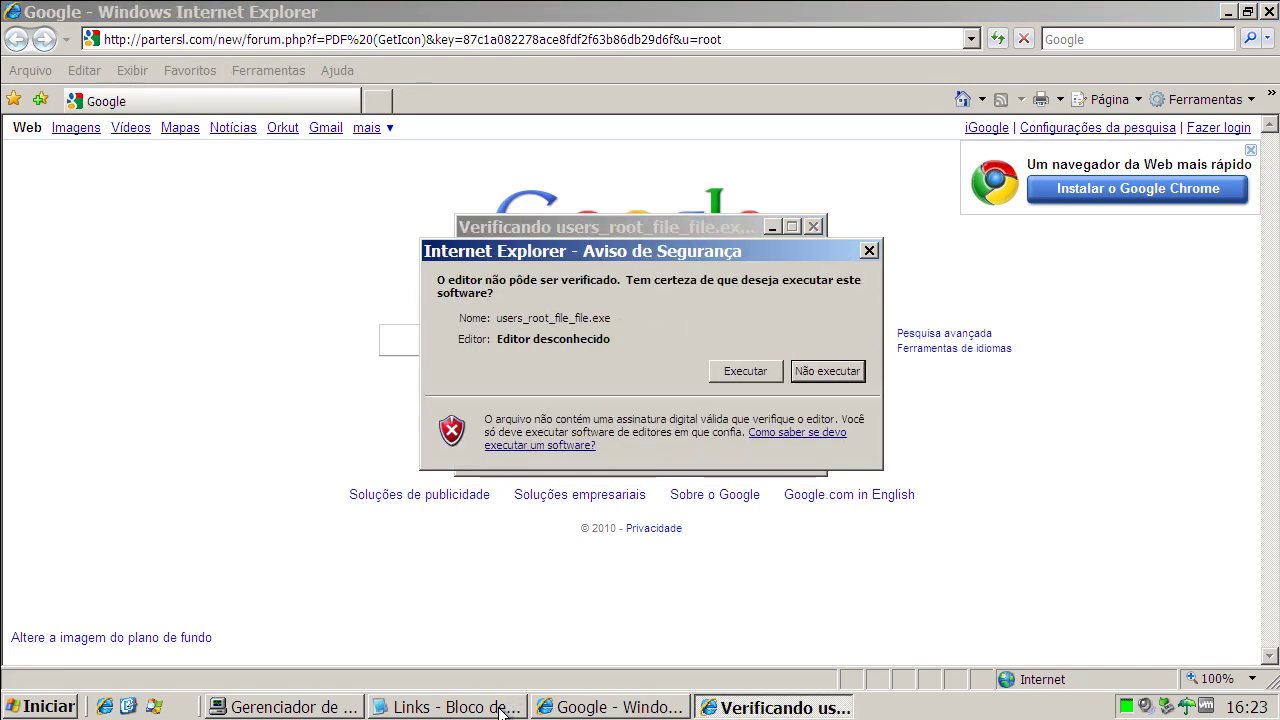
pyautogui.click(713, 373)
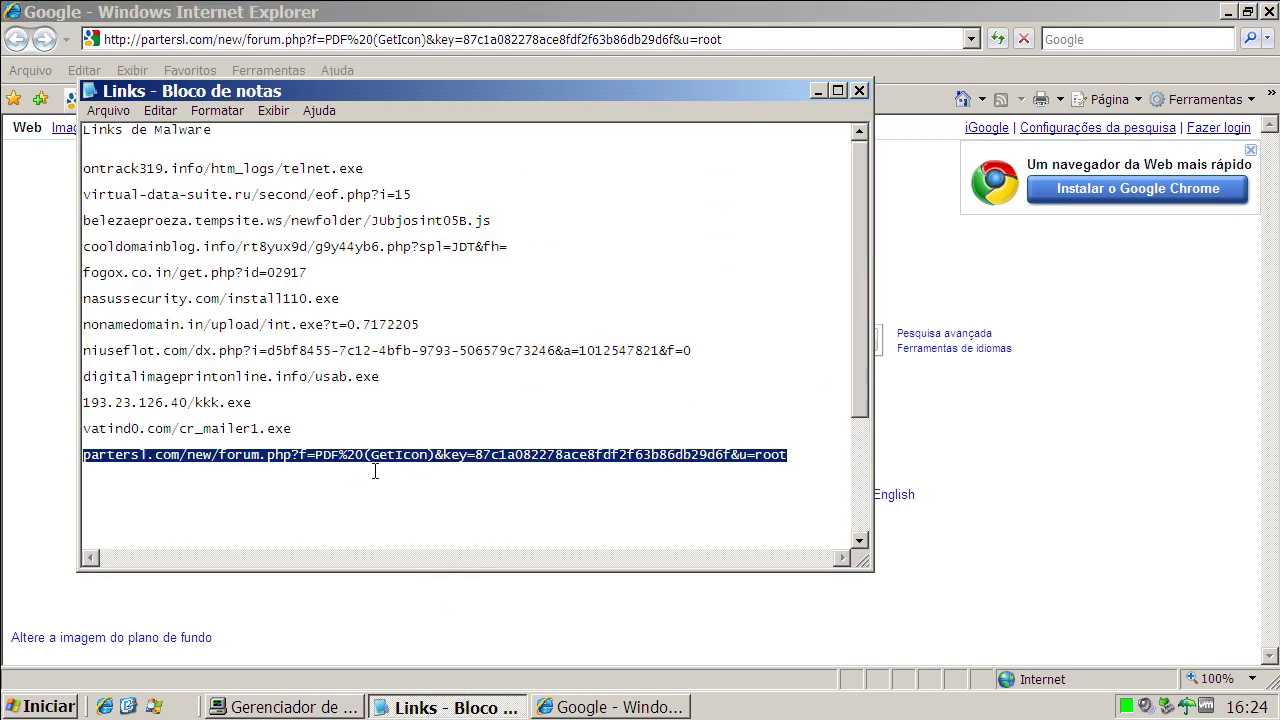
pyautogui.moveTo(861, 286); pyautogui.dragTo(865, 361)
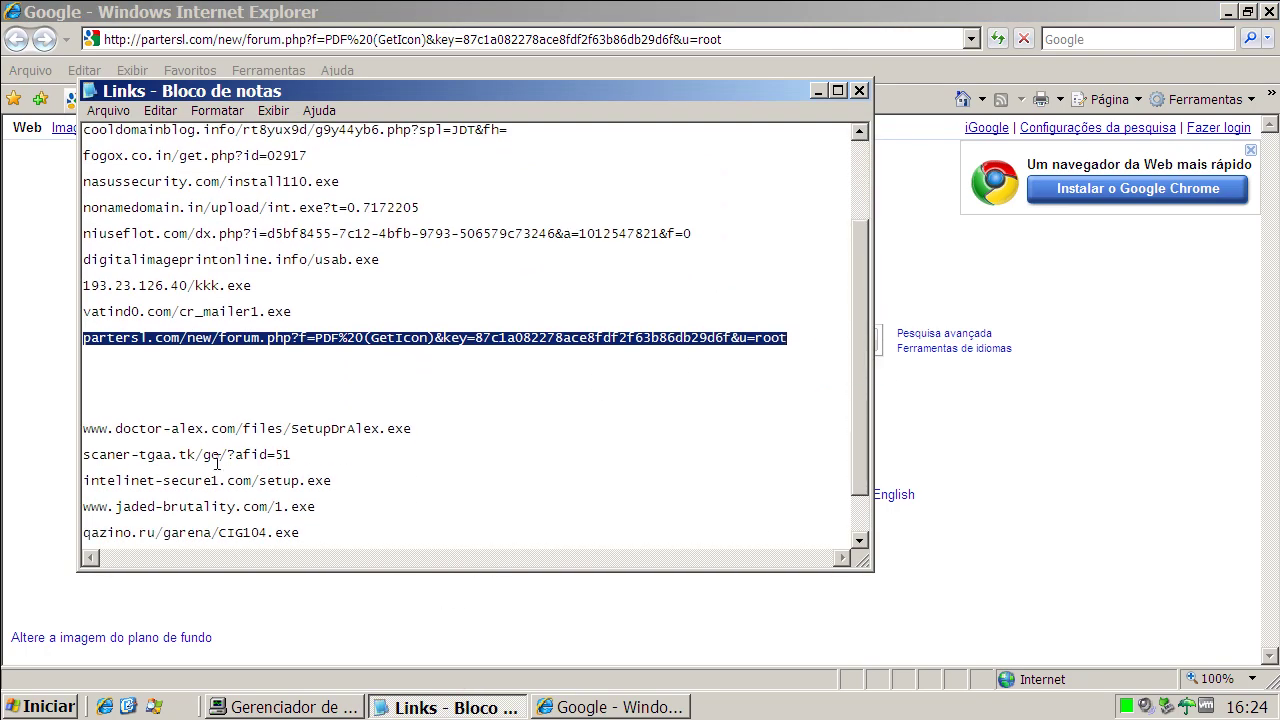
pyautogui.doubleClick(220, 428)
pyautogui.rightClick(222, 432)
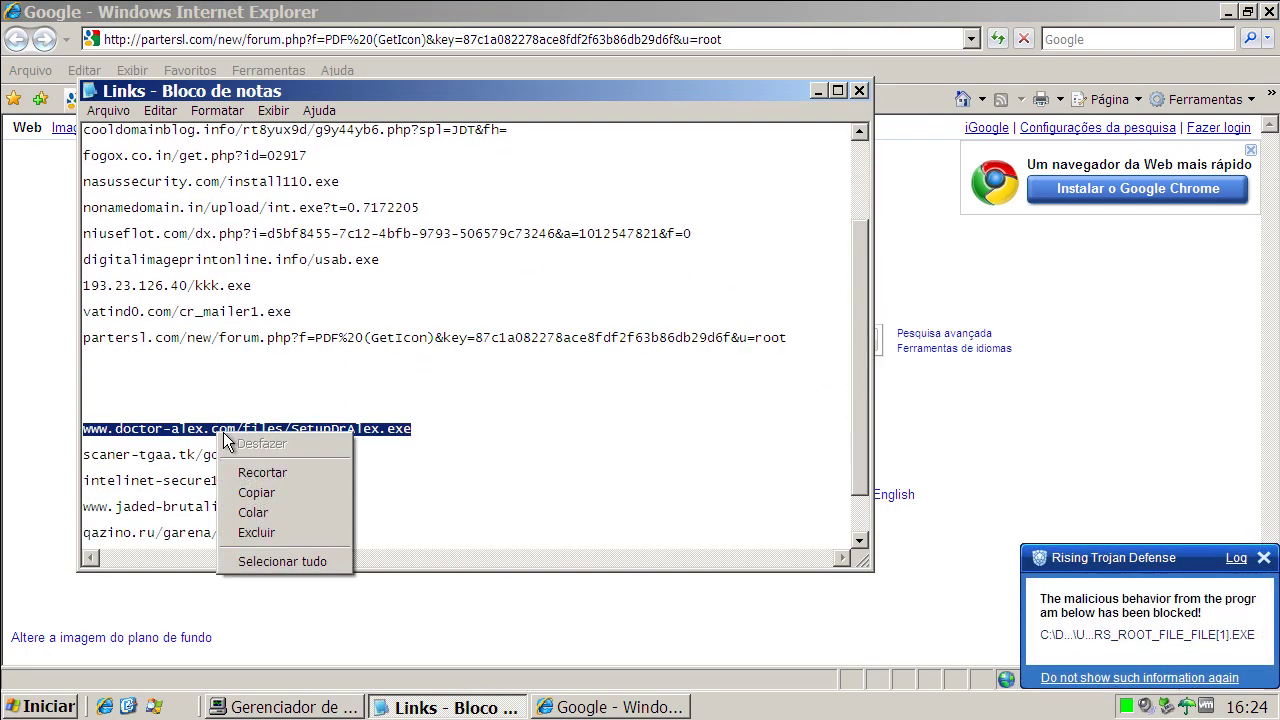
pyautogui.click(261, 493)
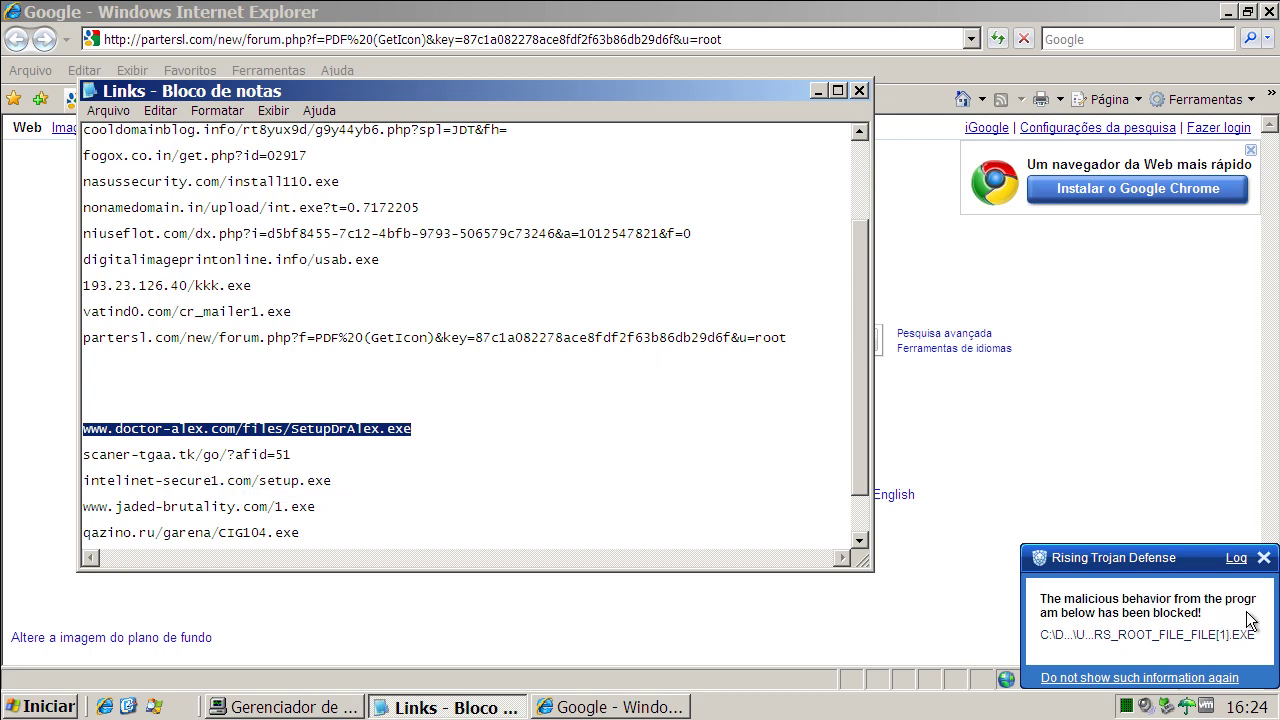
pyautogui.click(1264, 557)
pyautogui.click(354, 38)
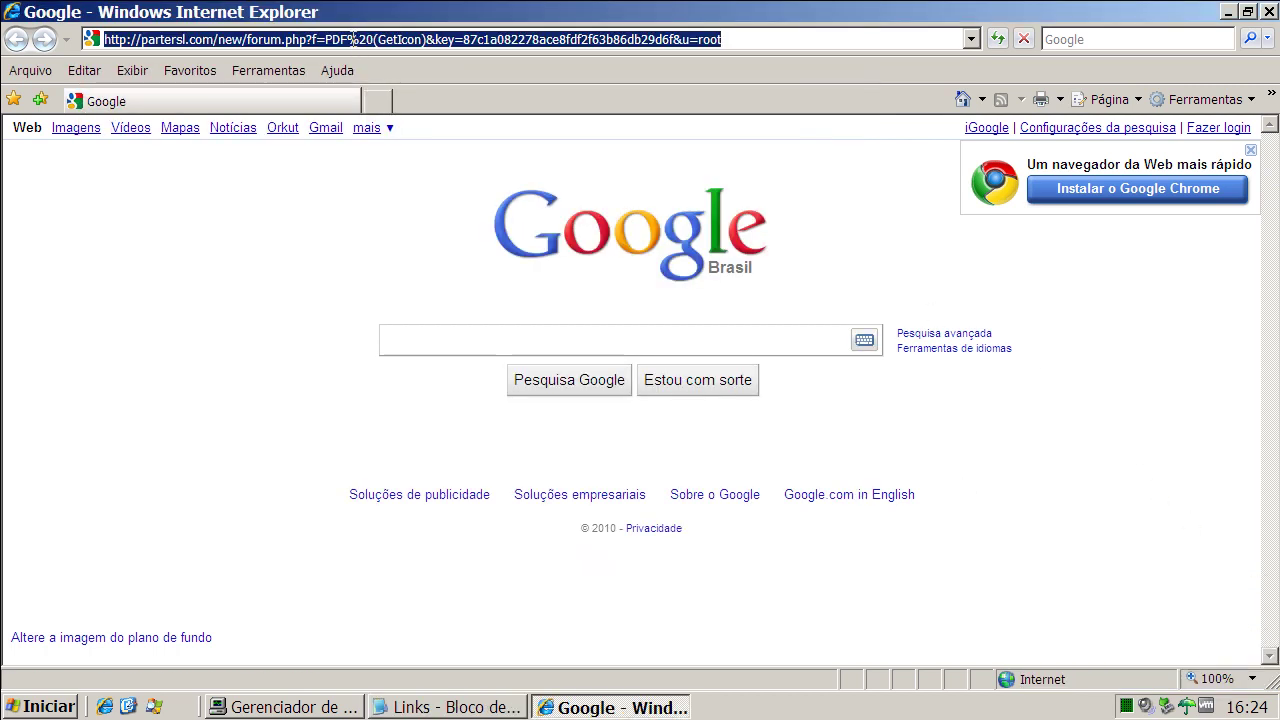
pyautogui.hotkey('ctrl', 'v')
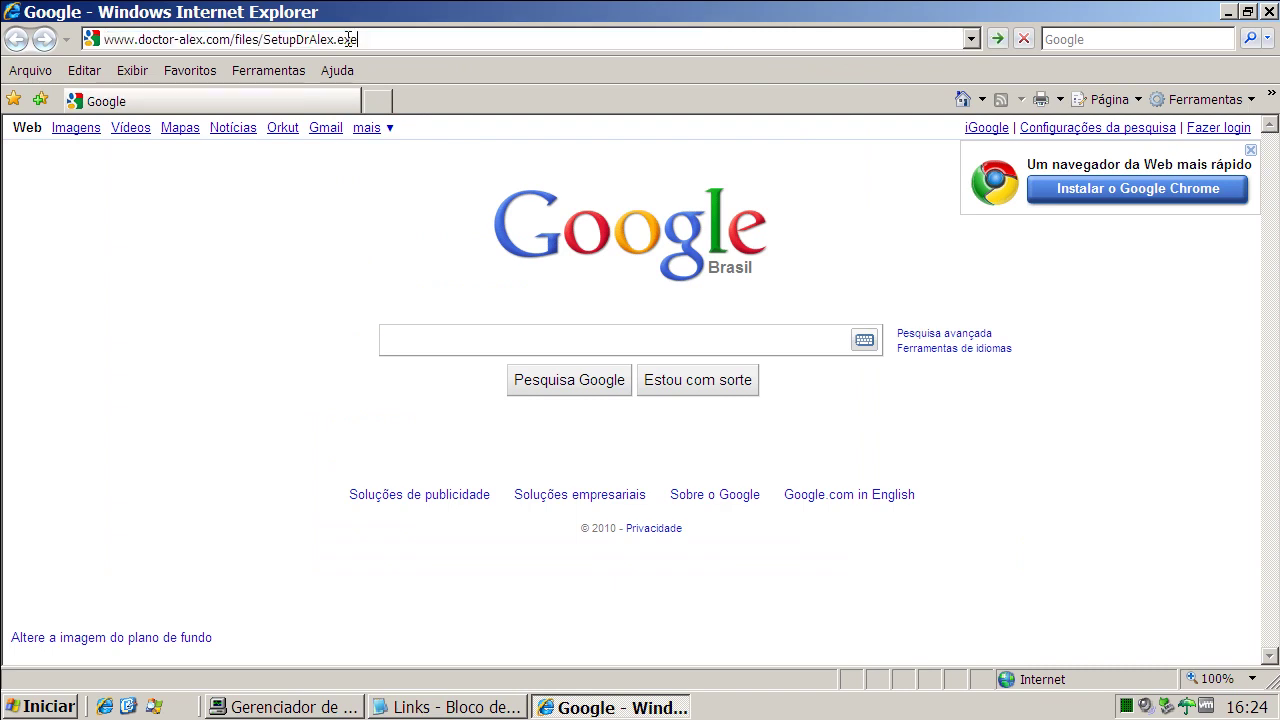
pyautogui.press('Return')
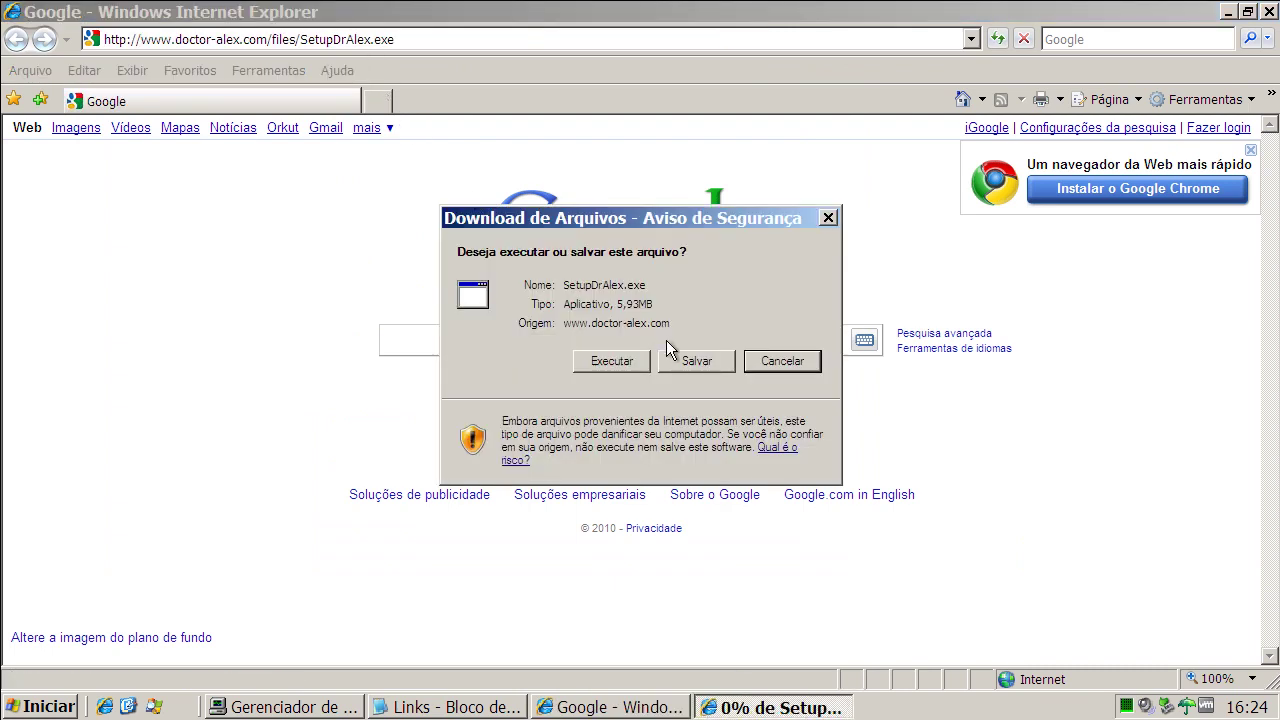
pyautogui.click(633, 359)
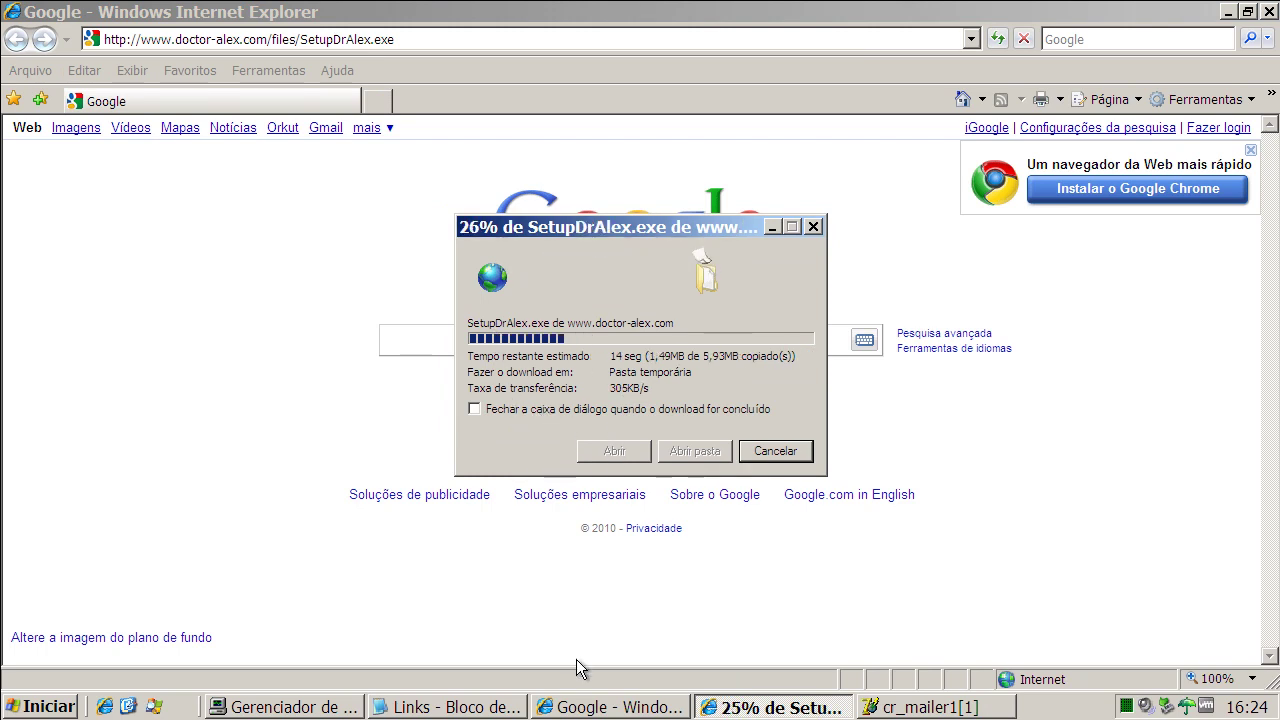
pyautogui.click(307, 480)
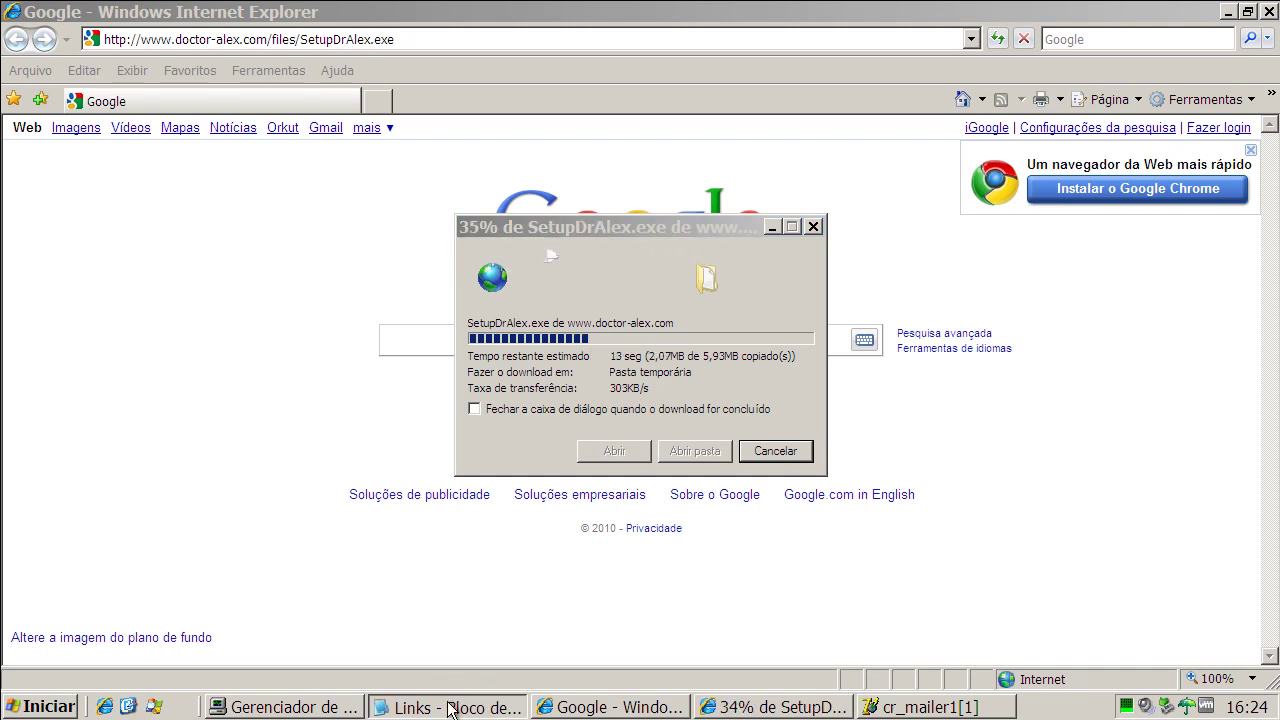
# Copy the scaner-tgaa.tk/go/?afid=51 link from the Links file in Notepad.
pyautogui.click(449, 709)
pyautogui.click(268, 463)
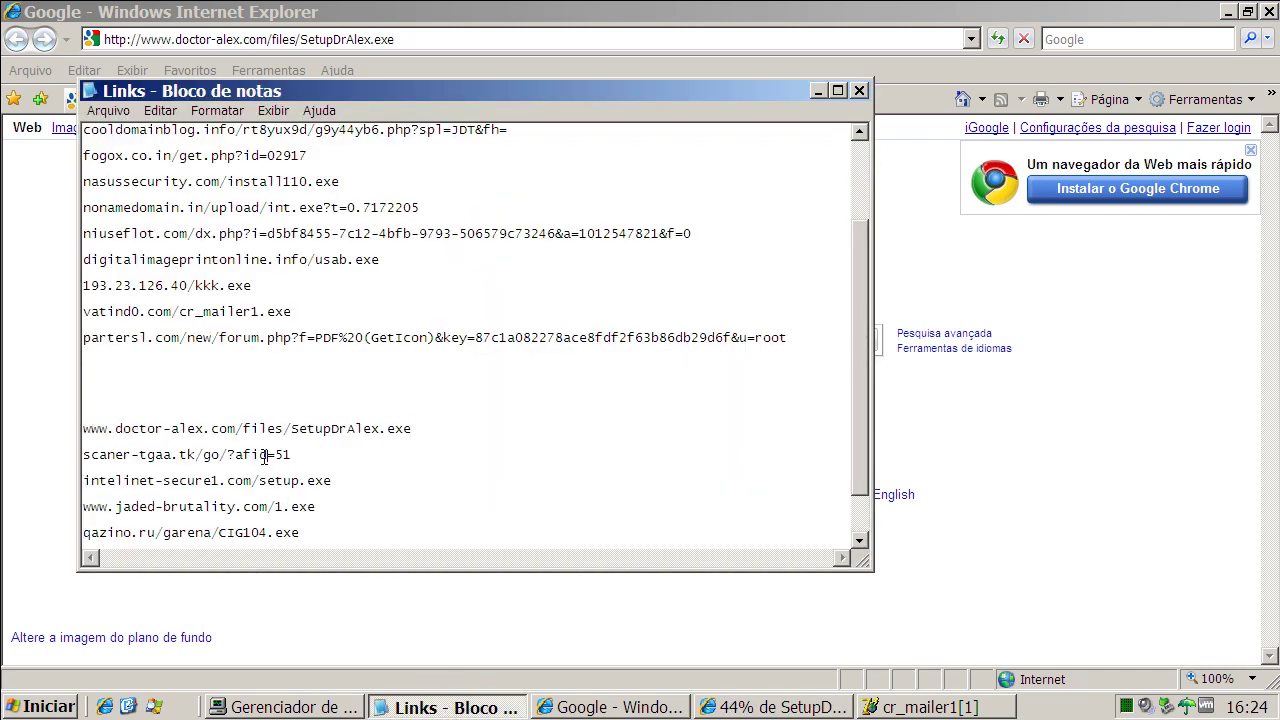
pyautogui.doubleClick(265, 456)
pyautogui.rightClick(266, 460)
pyautogui.click(276, 517)
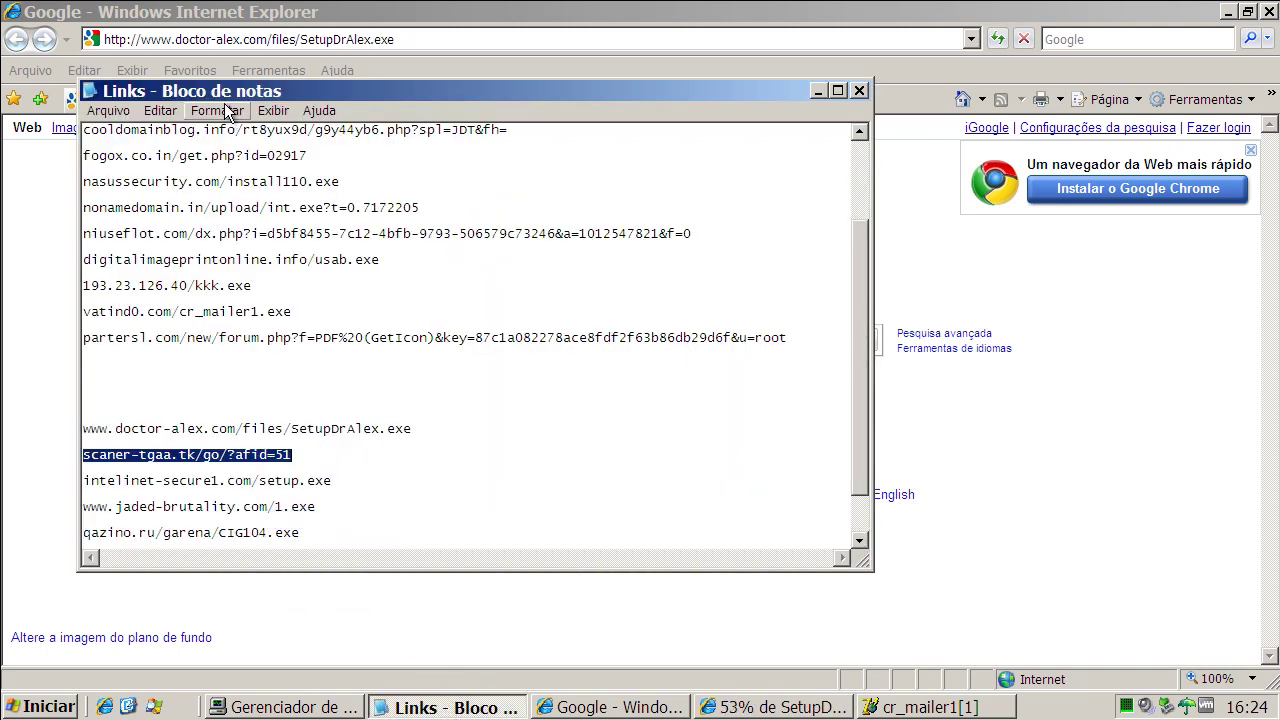
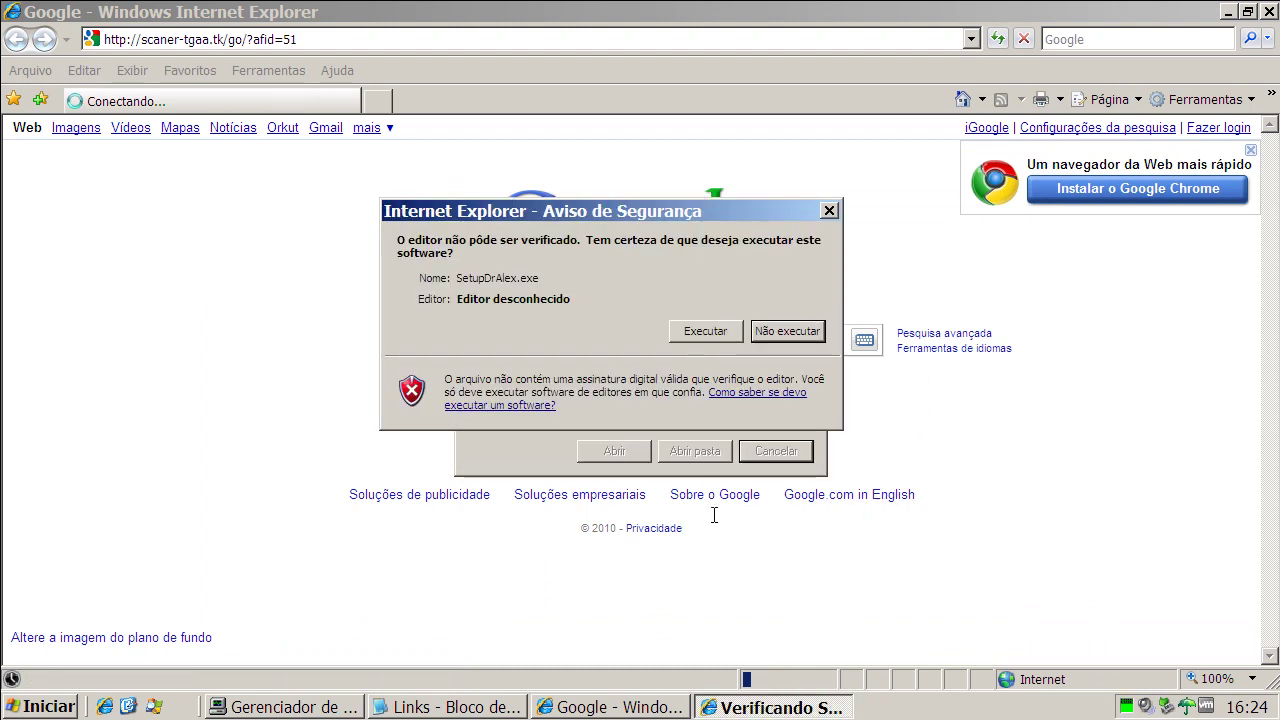
# Run SetupDrAlex.exe through the Doctor Alex Setup wizard with Run Doctor Alex enabled, and close the launched Doctor Alex Antispyware.
pyautogui.click(700, 327)
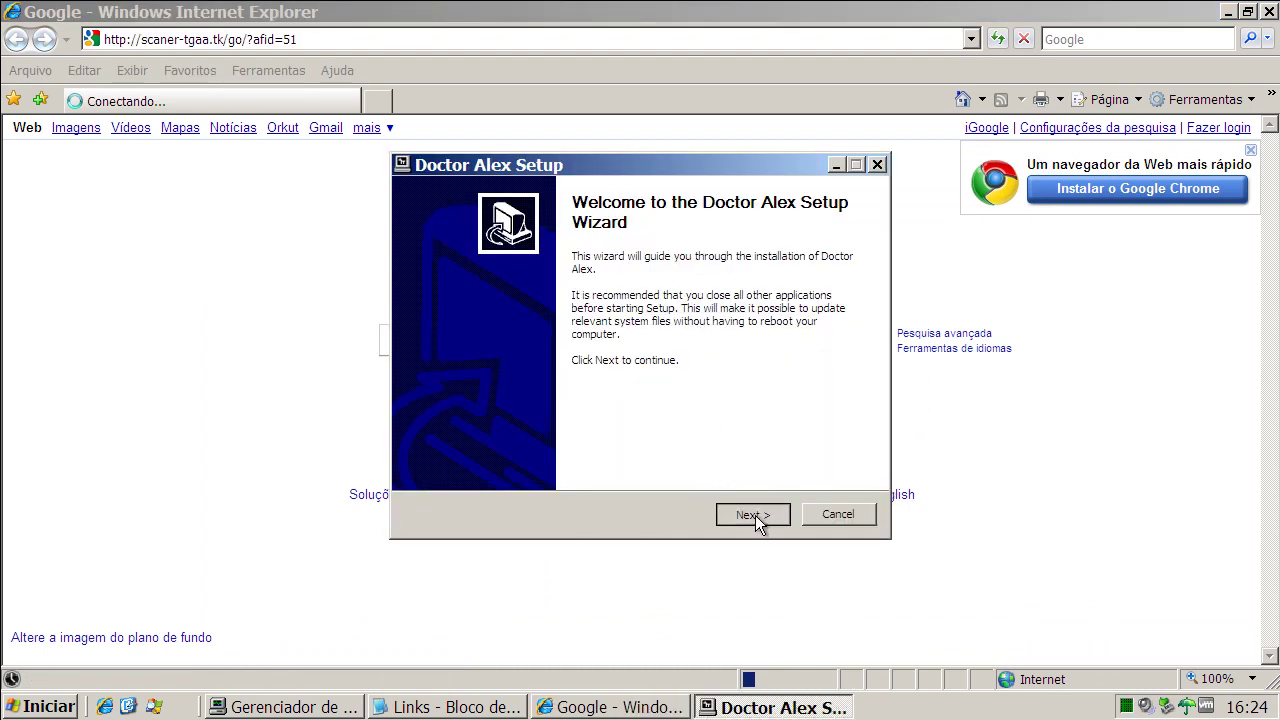
pyautogui.click(753, 515)
pyautogui.click(752, 515)
pyautogui.click(725, 513)
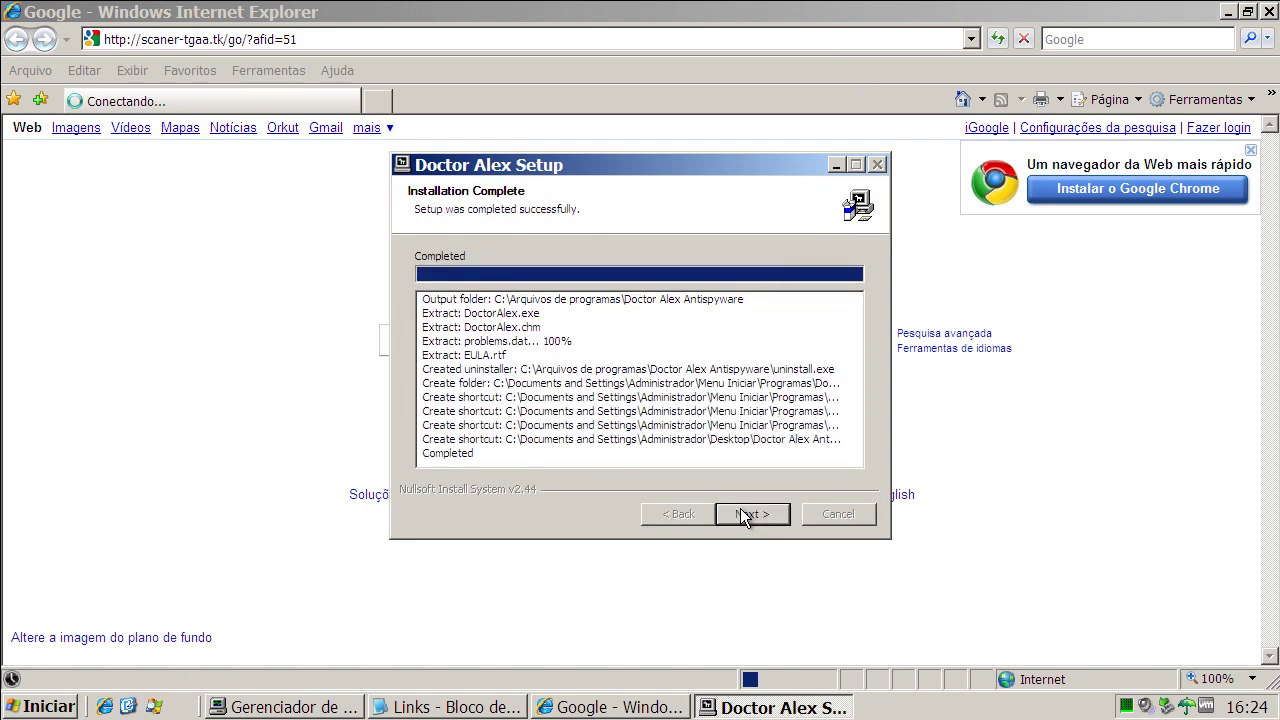
pyautogui.click(766, 513)
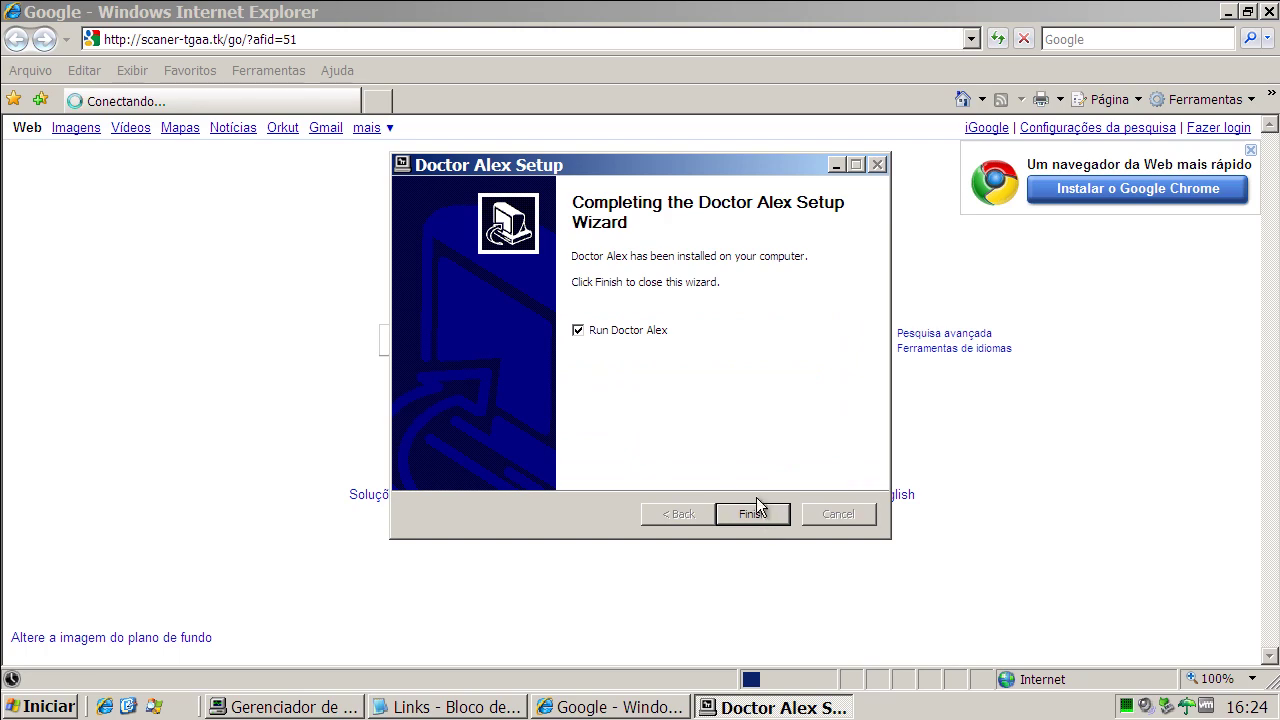
pyautogui.click(764, 514)
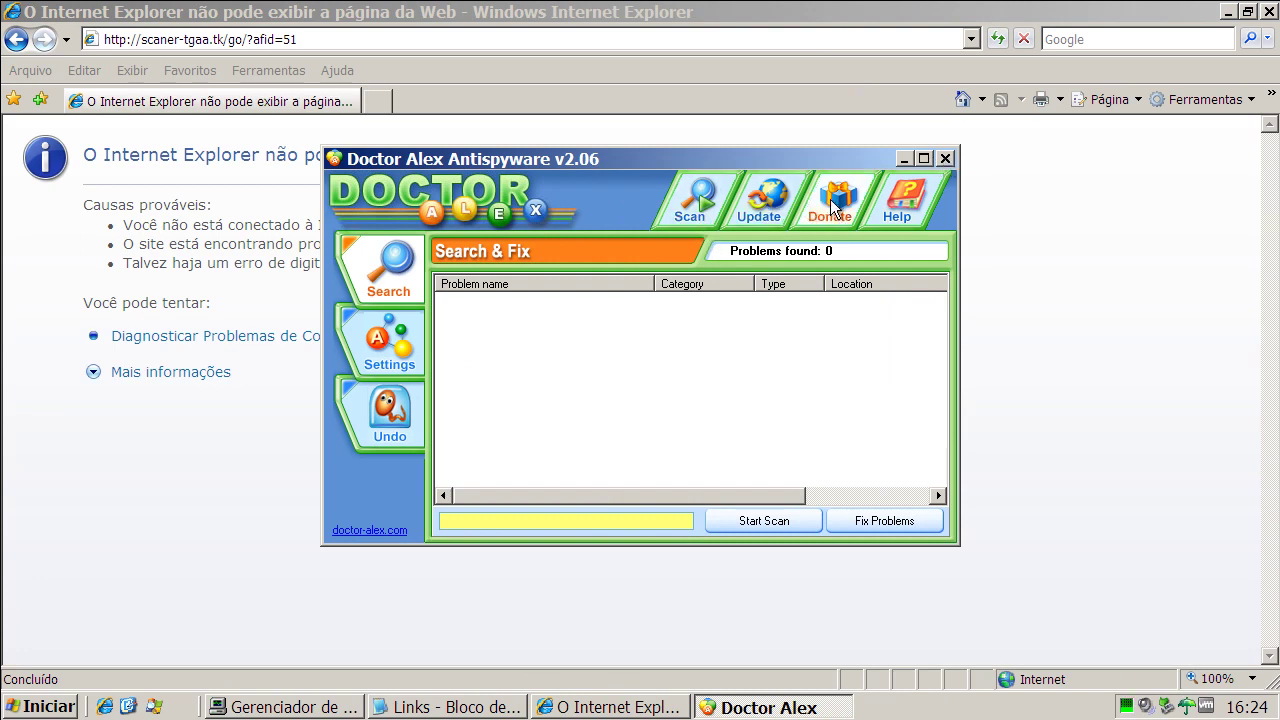
pyautogui.click(945, 159)
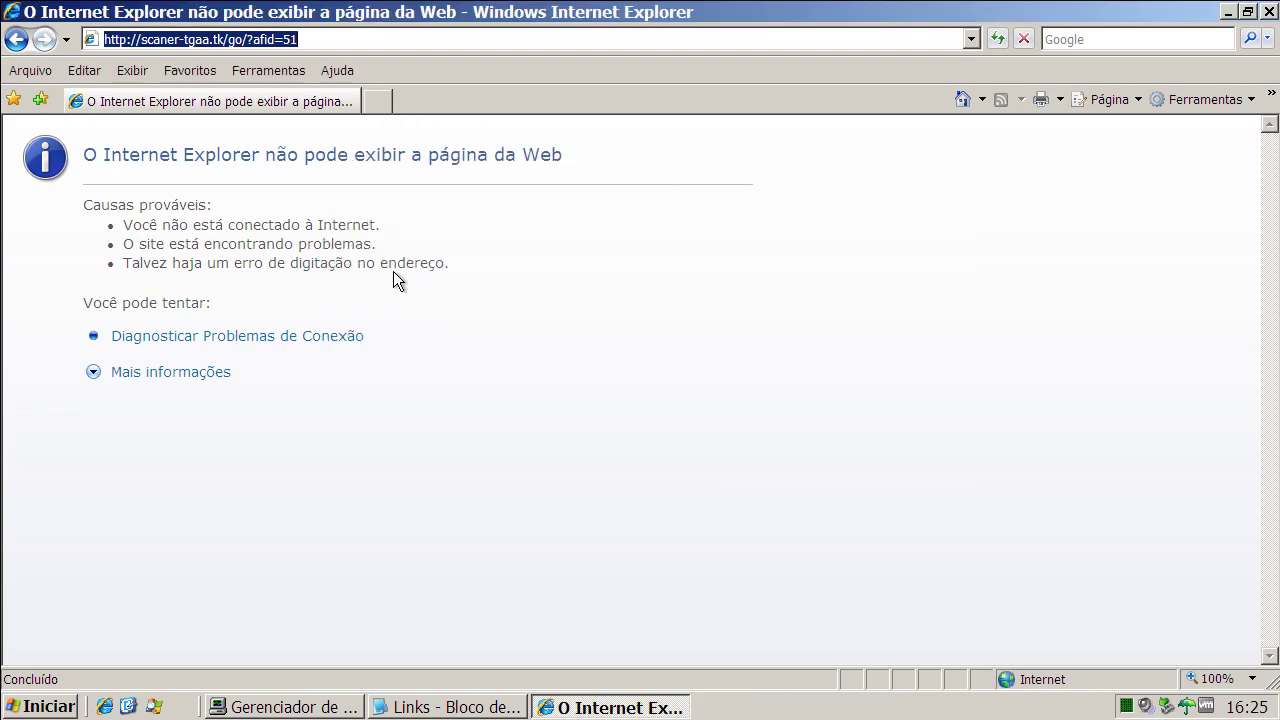
# Return Internet Explorer to the Google home page and copy the intelinet-secure1.com/setup.exe link from the Links file in Notepad.
pyautogui.click(963, 100)
pyautogui.click(440, 707)
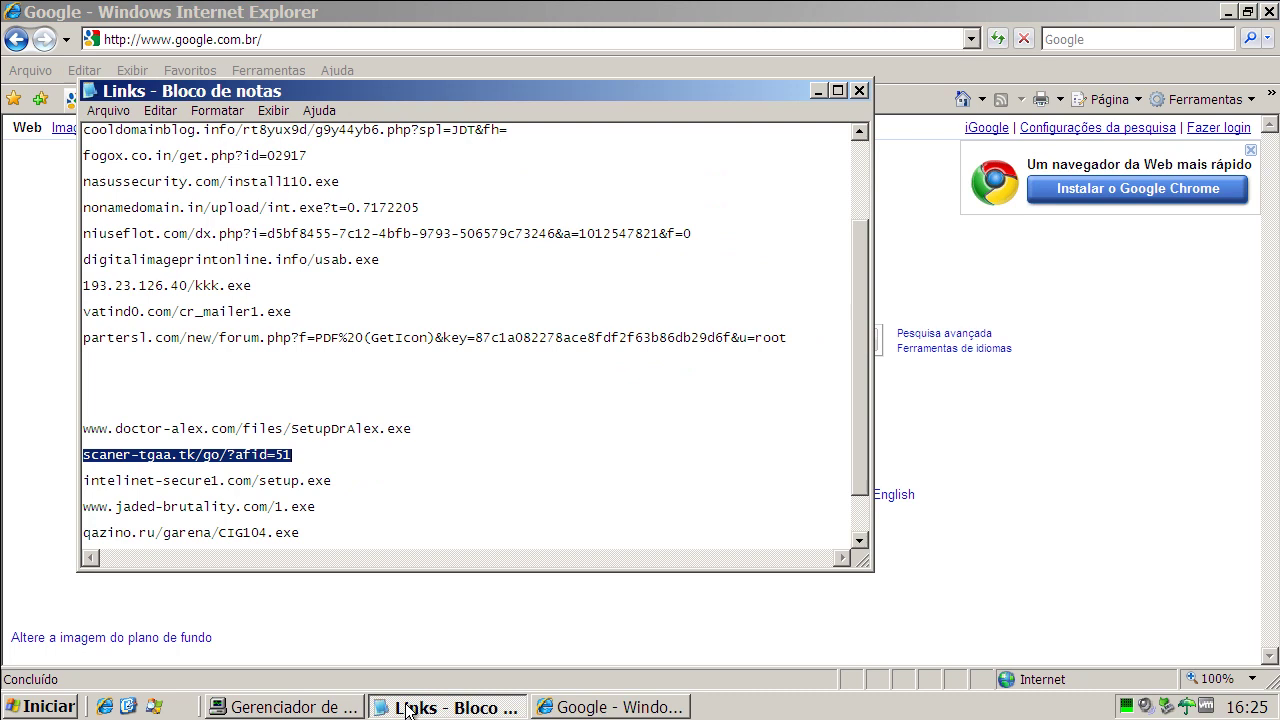
pyautogui.doubleClick(286, 481)
pyautogui.rightClick(286, 481)
pyautogui.click(322, 540)
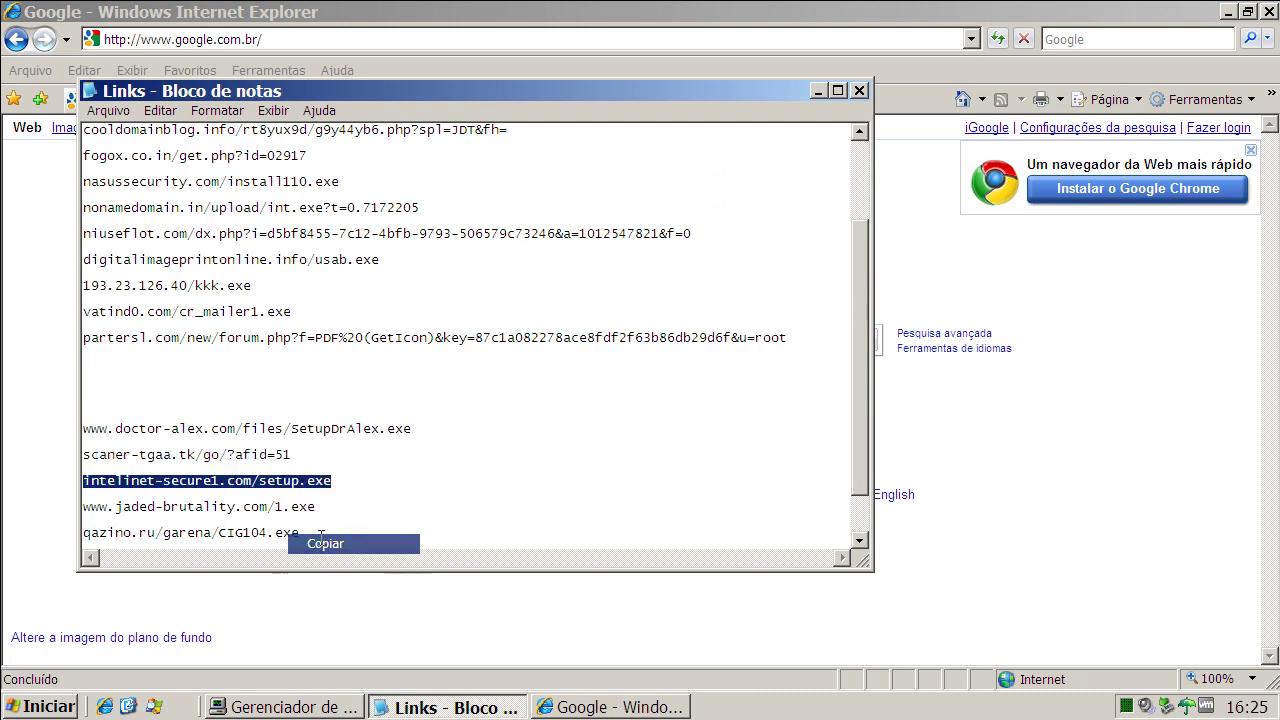
# Load the copied intelinet-secure1.com/setup.exe link in Internet Explorer.
pyautogui.click(277, 39)
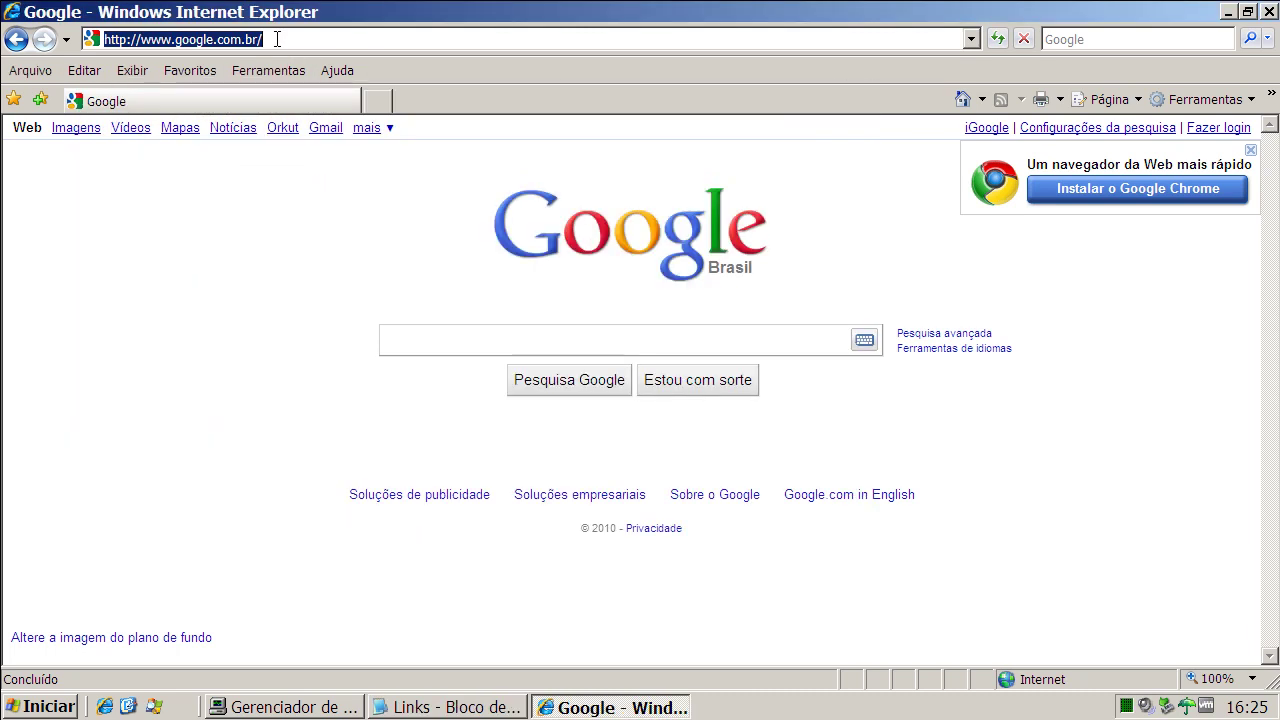
pyautogui.hotkey('ctrl', 'v')
pyautogui.press('Return')
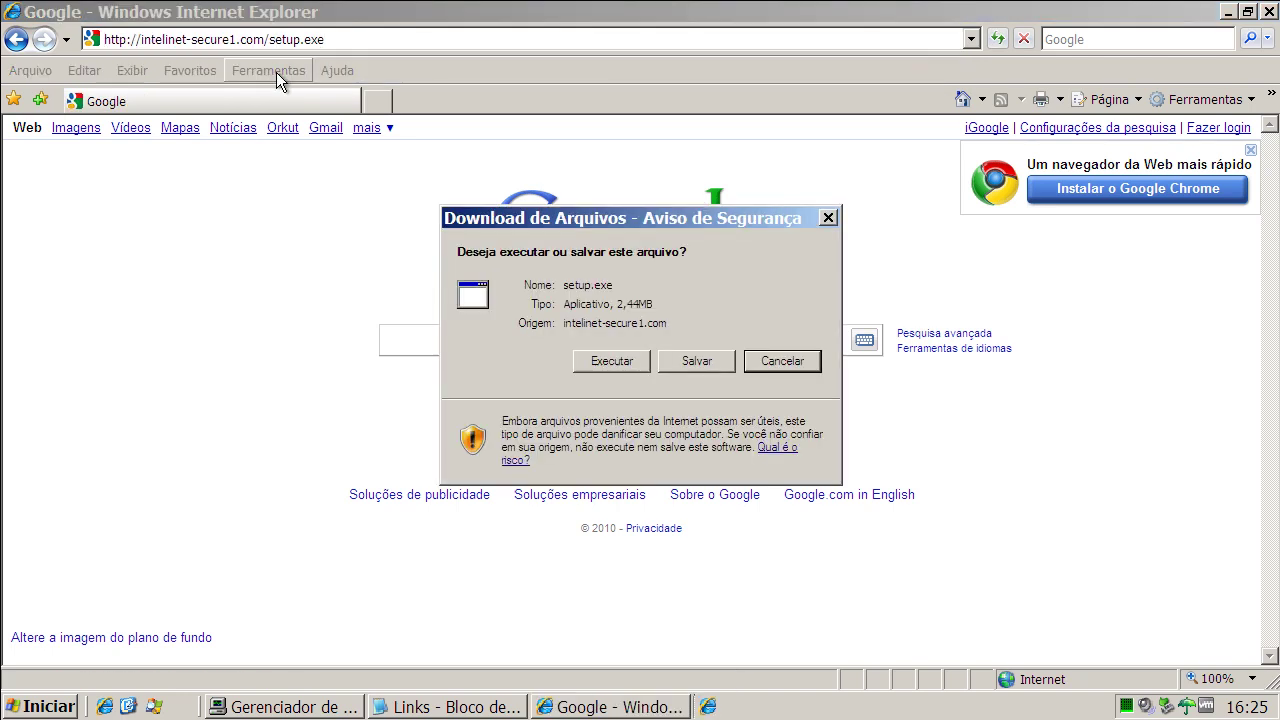
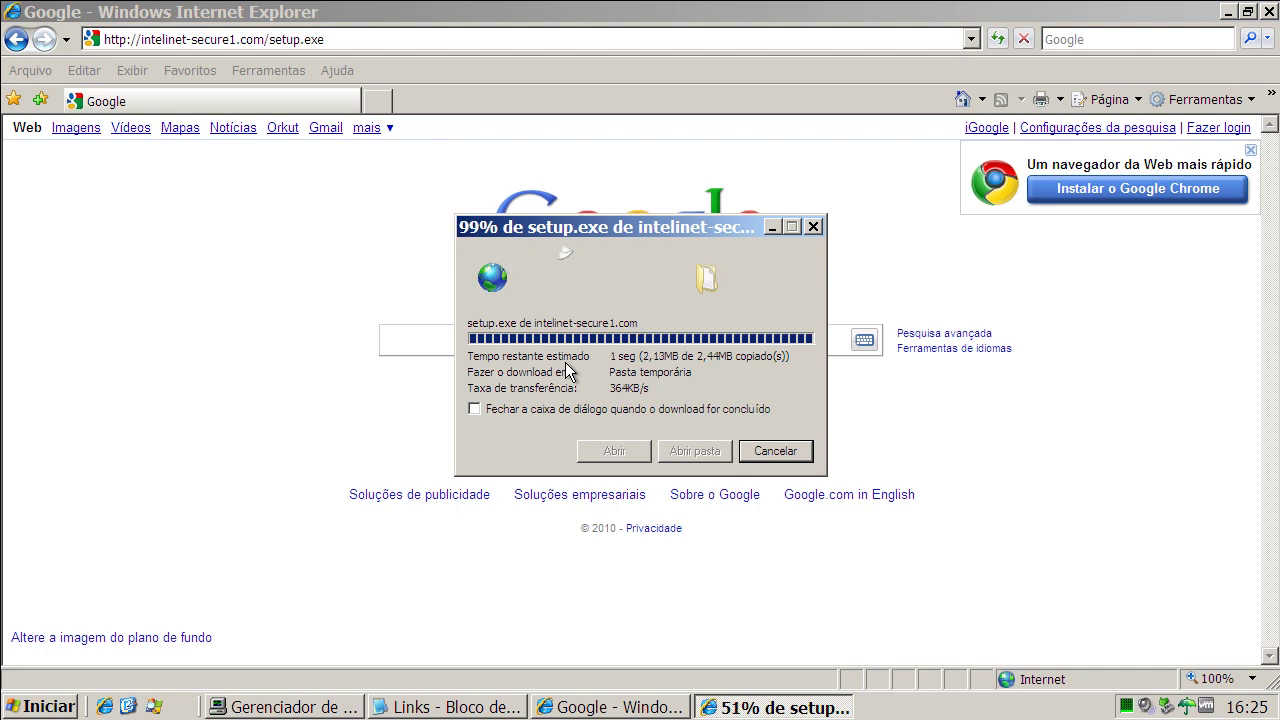
# Run the downloaded setup.exe and install Intelinet with the license accepted, a desktop icon, and Launch Intelinet enabled.
pyautogui.click(699, 324)
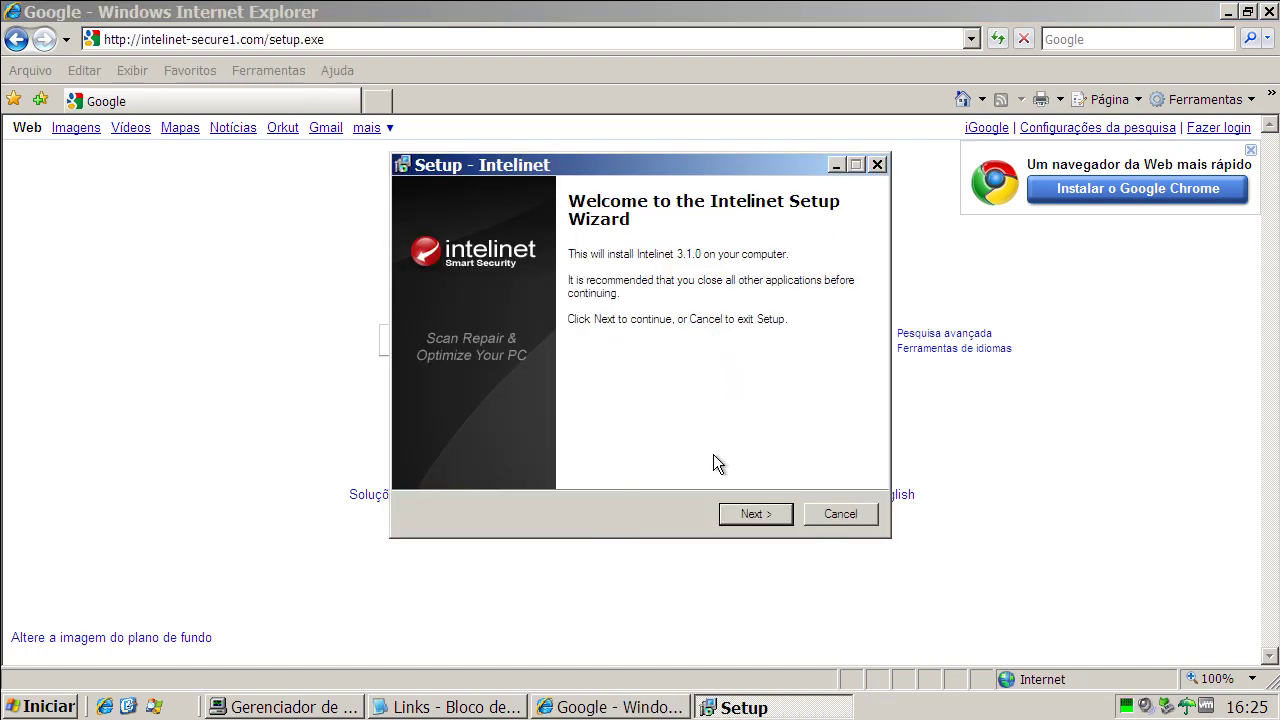
pyautogui.click(748, 514)
pyautogui.click(518, 456)
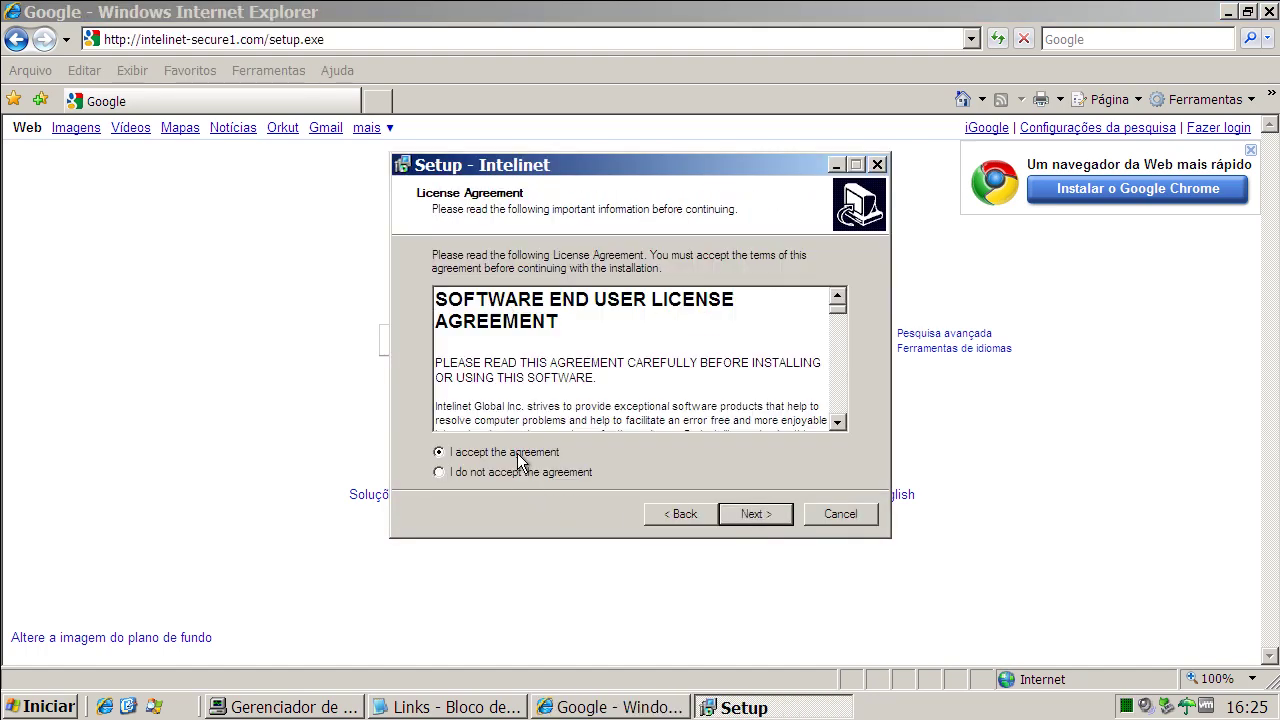
pyautogui.click(756, 513)
pyautogui.click(756, 513)
pyautogui.click(756, 513)
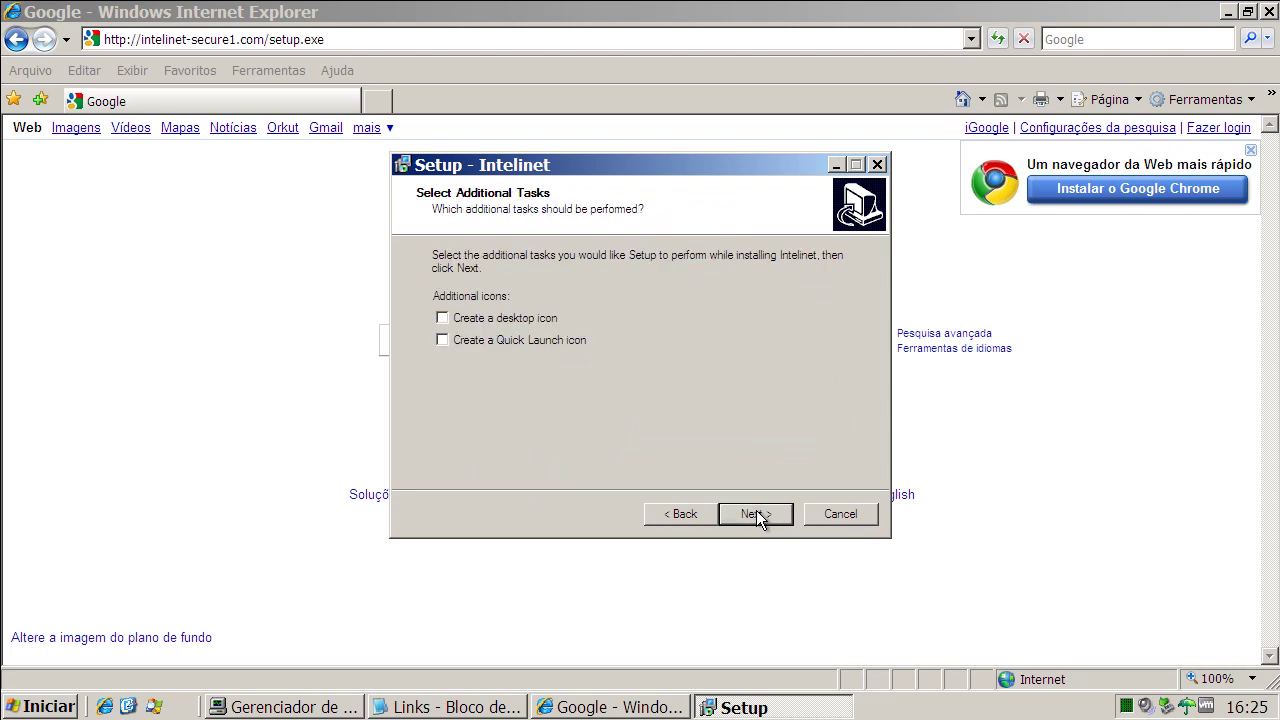
pyautogui.click(754, 511)
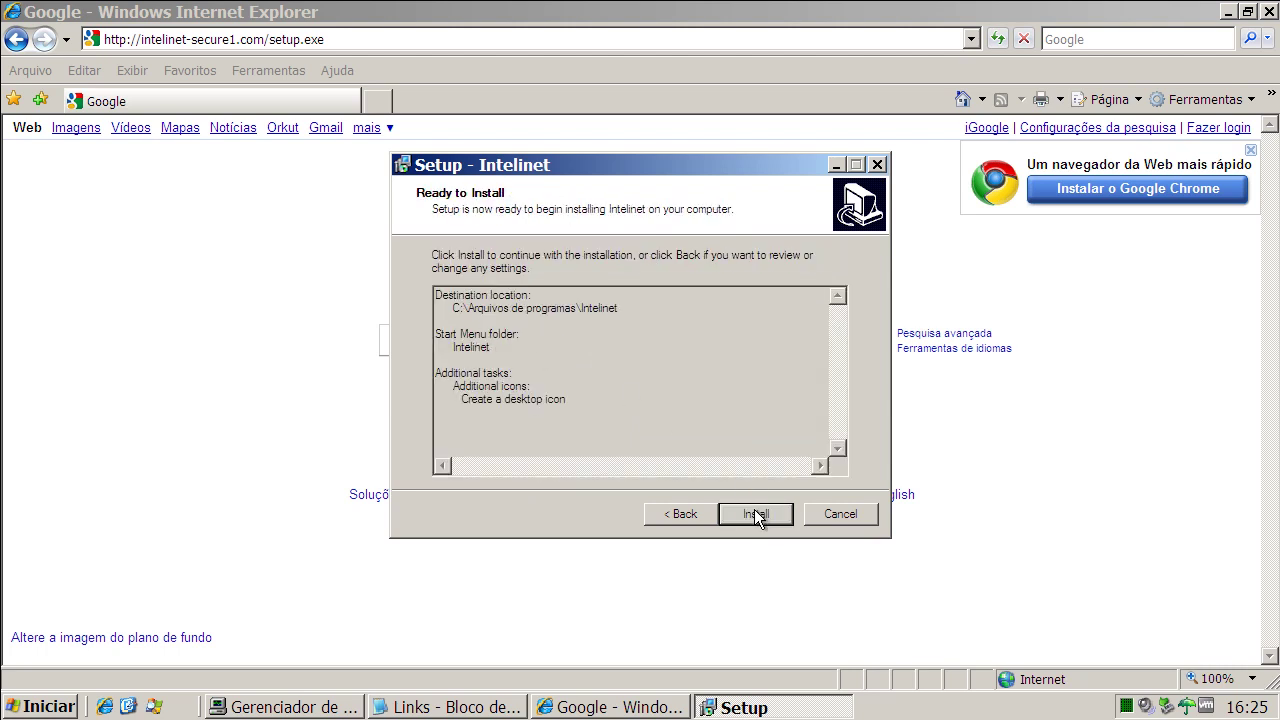
pyautogui.click(754, 511)
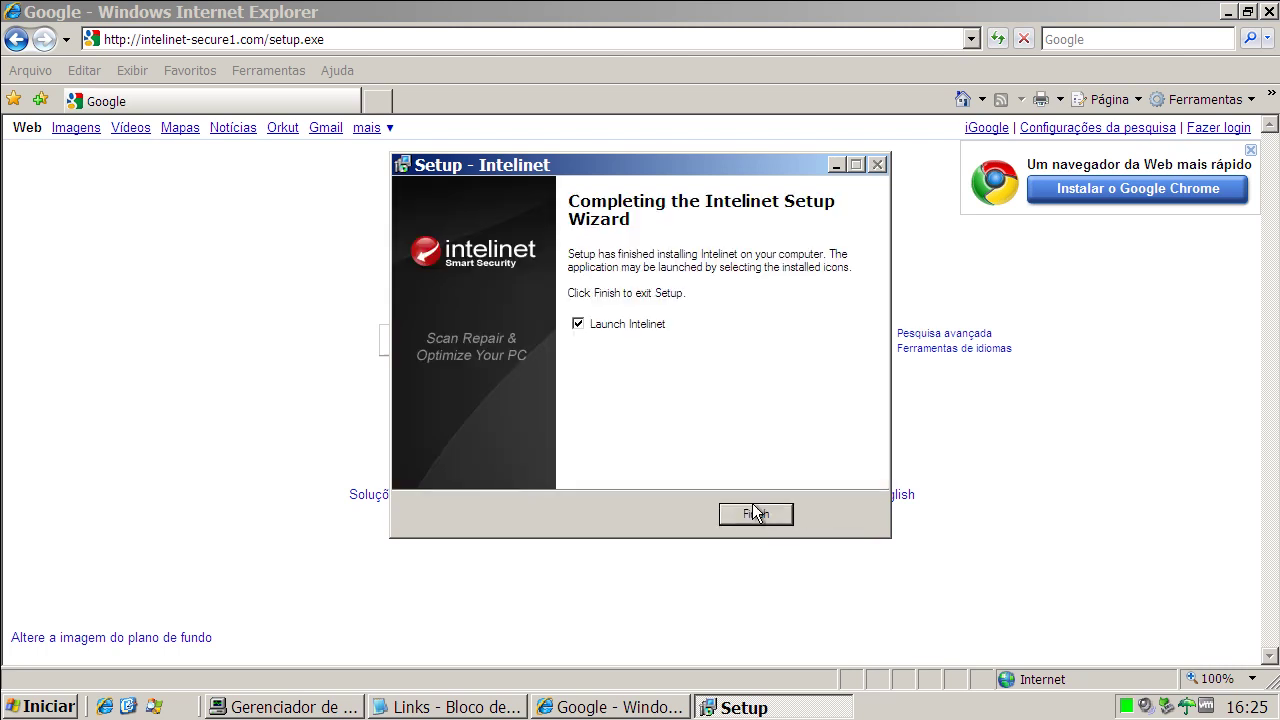
pyautogui.click(754, 514)
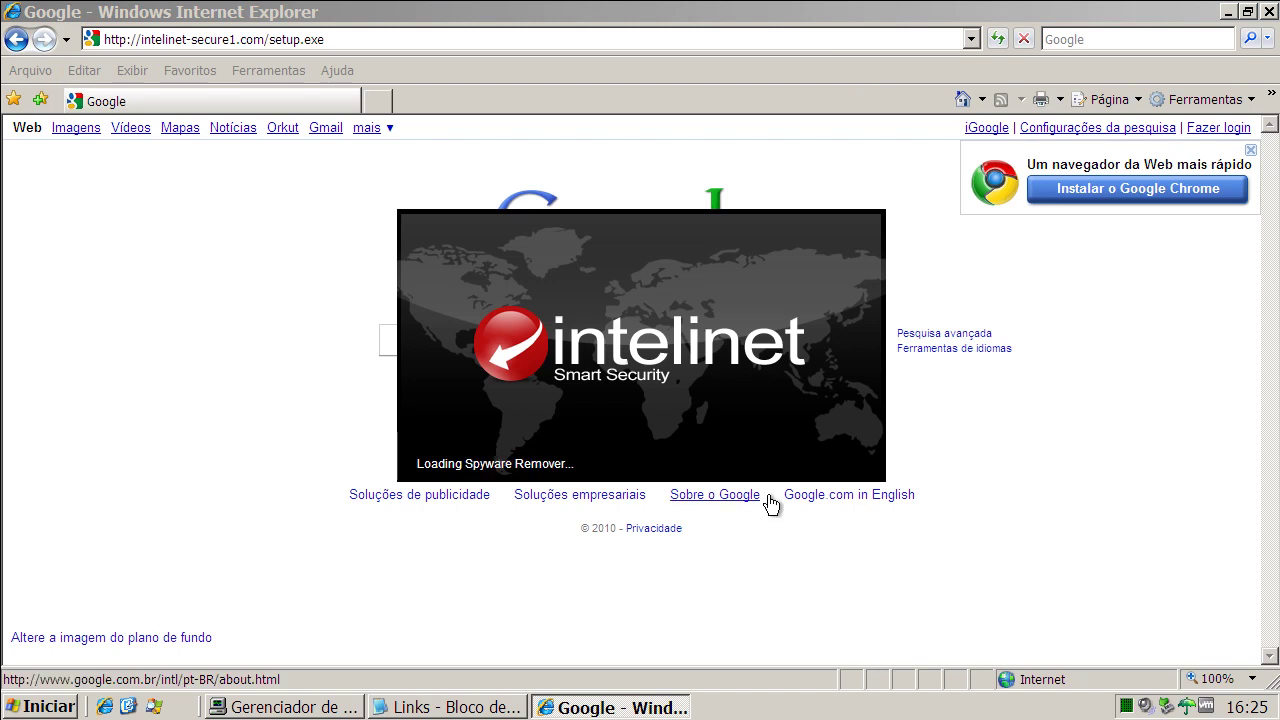
pyautogui.click(482, 708)
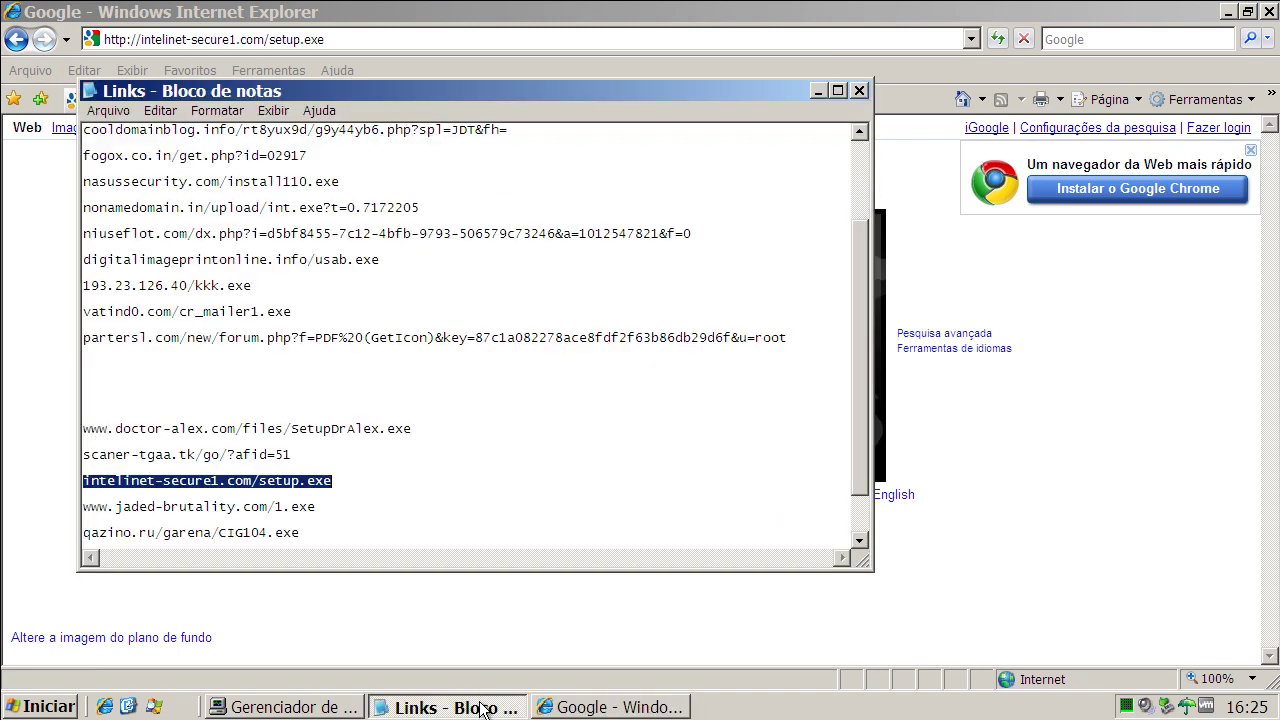
pyautogui.doubleClick(294, 506)
pyautogui.rightClick(294, 507)
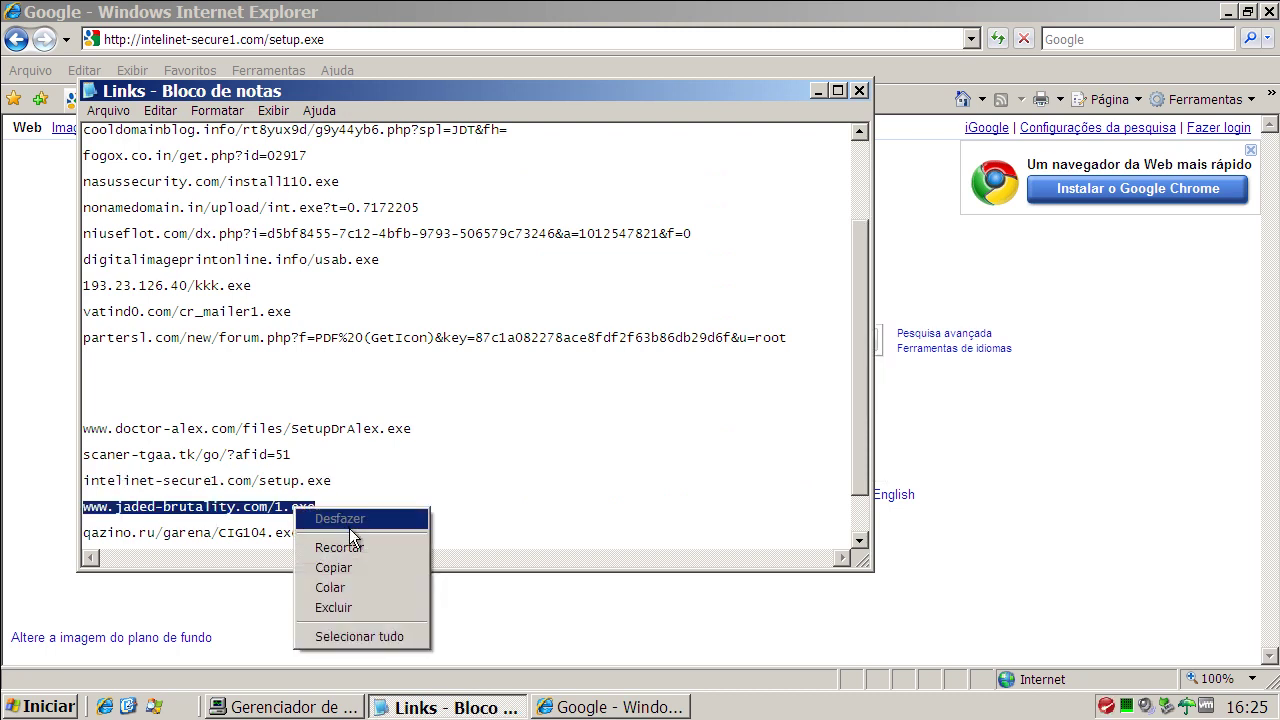
pyautogui.click(358, 568)
pyautogui.click(816, 90)
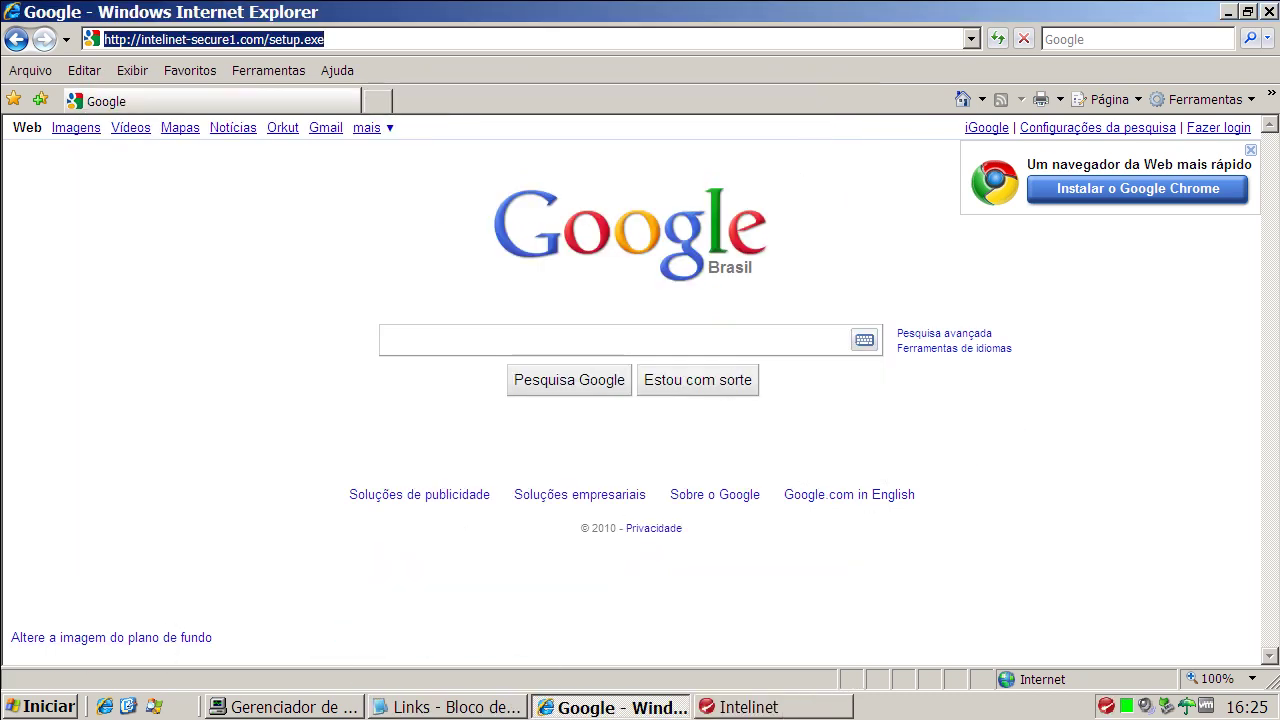
# Switch to Intelinet Smart Security, cancel its running scan and close the program.
pyautogui.click(820, 712)
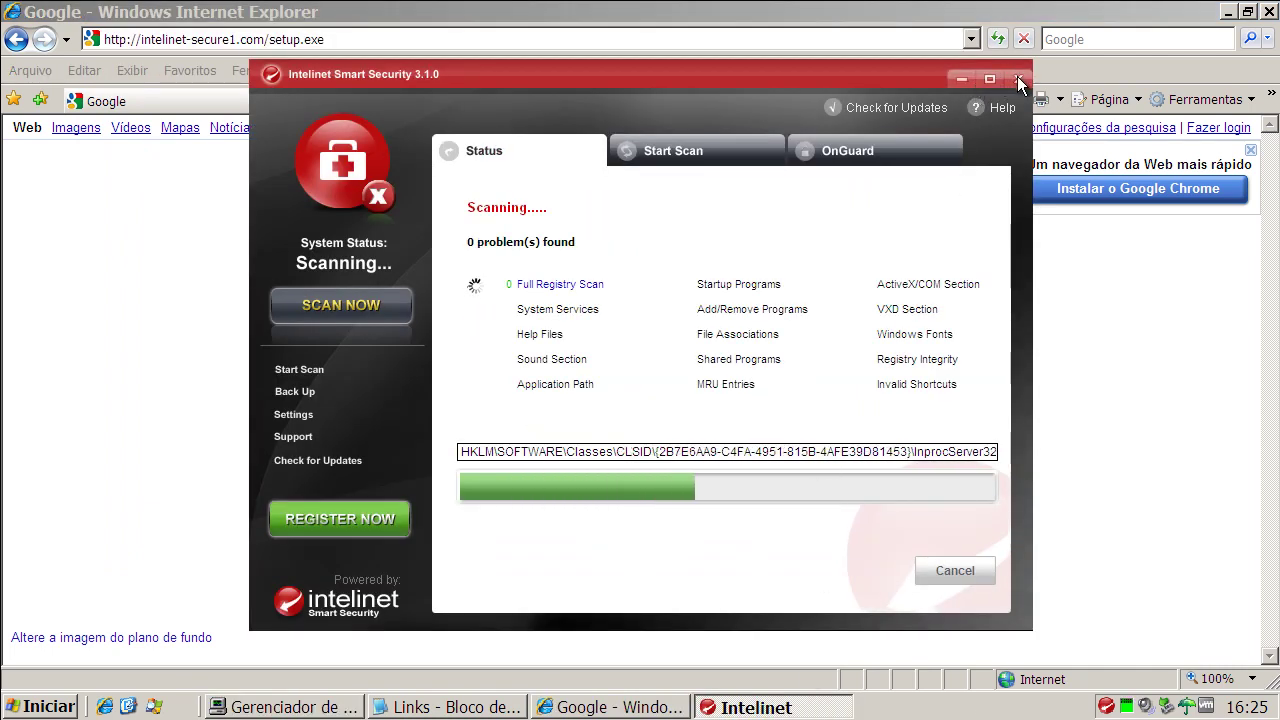
pyautogui.click(955, 572)
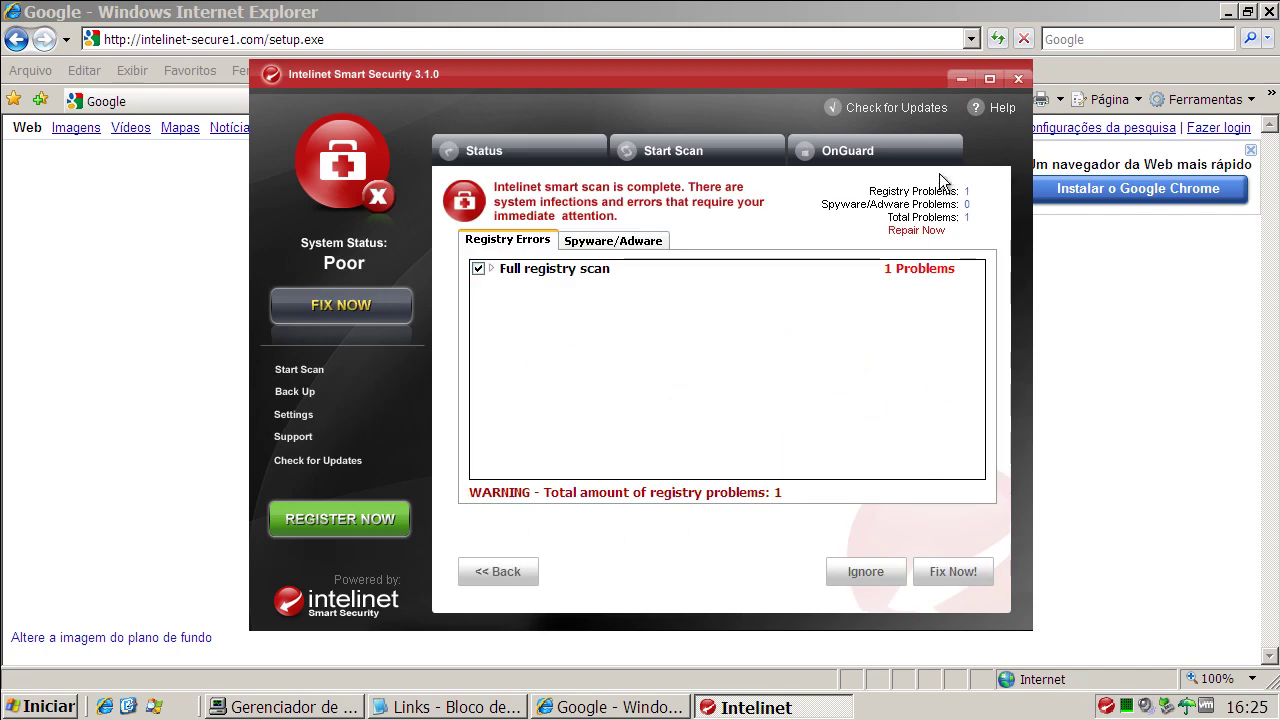
pyautogui.click(1019, 79)
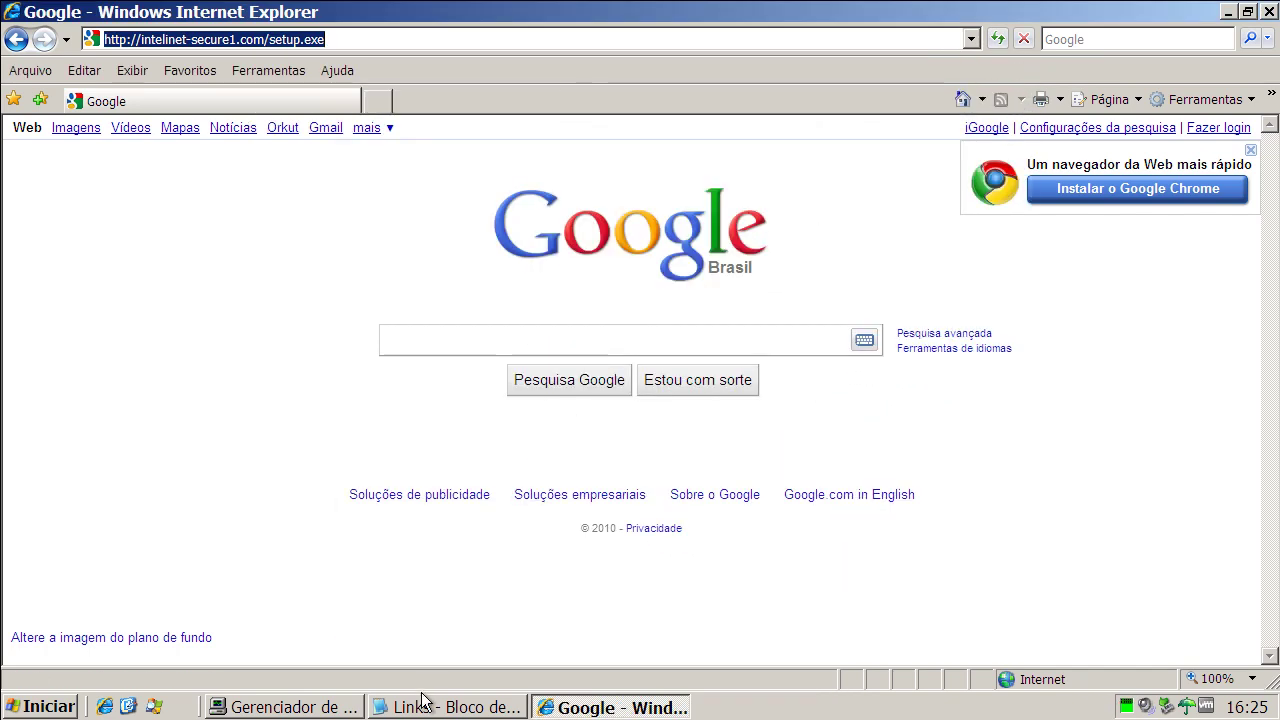
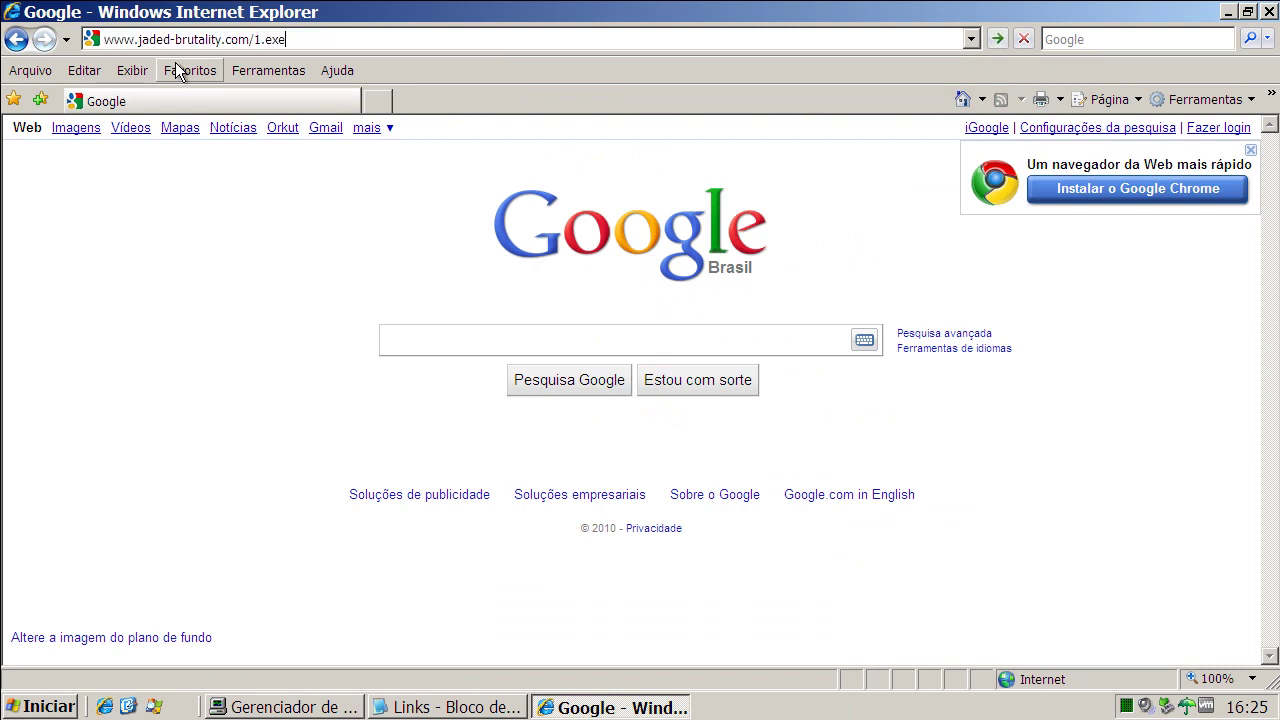
pyautogui.press('Return')
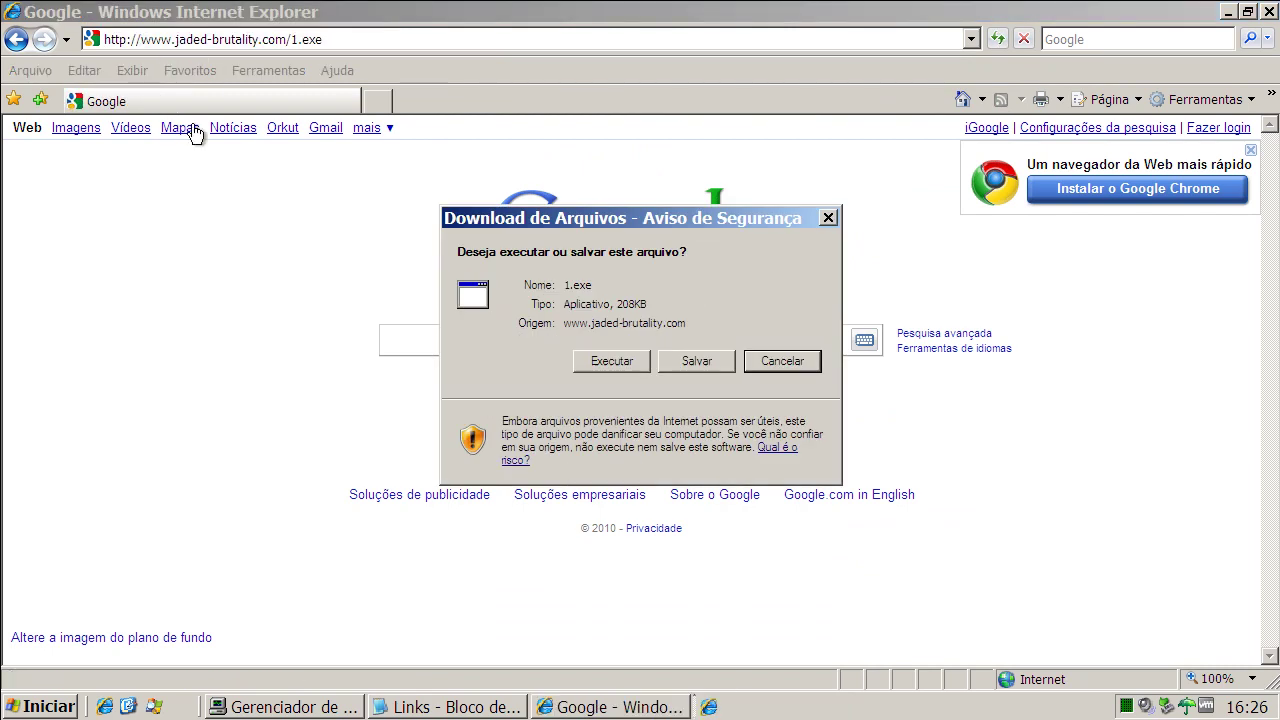
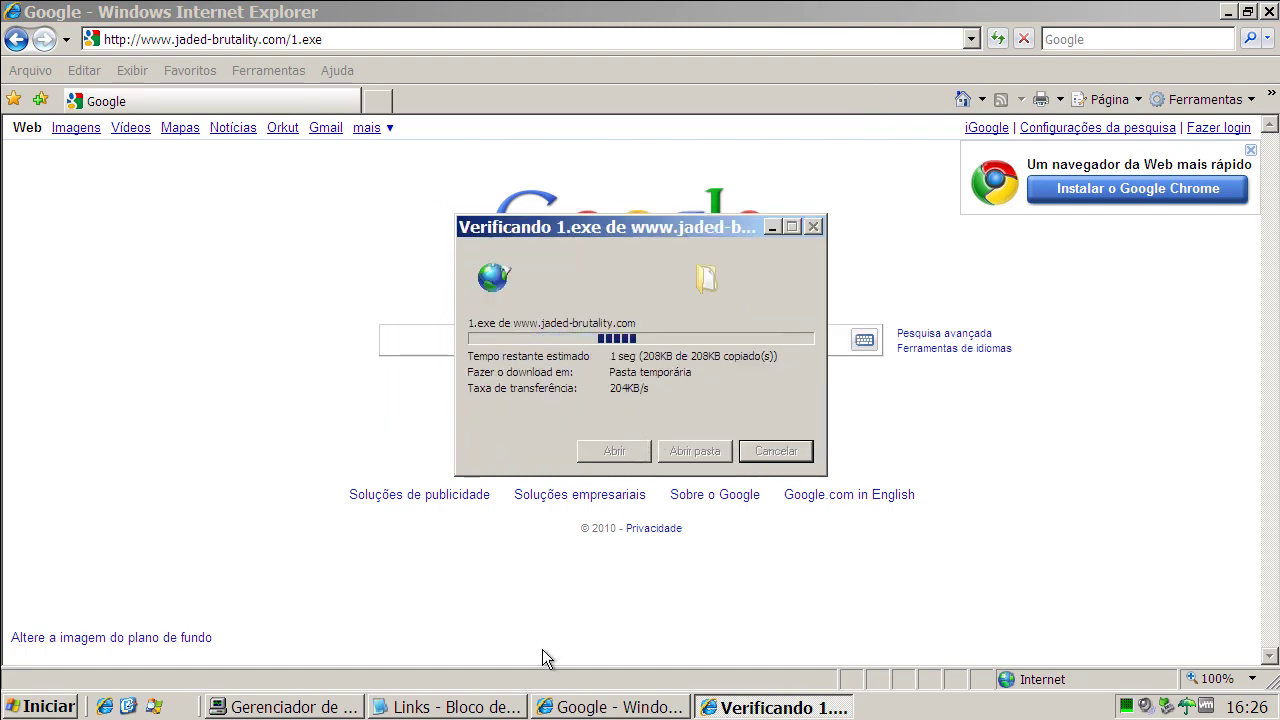
# Switch back to the Links text file in Notepad containing the list of malware links.
pyautogui.click(490, 710)
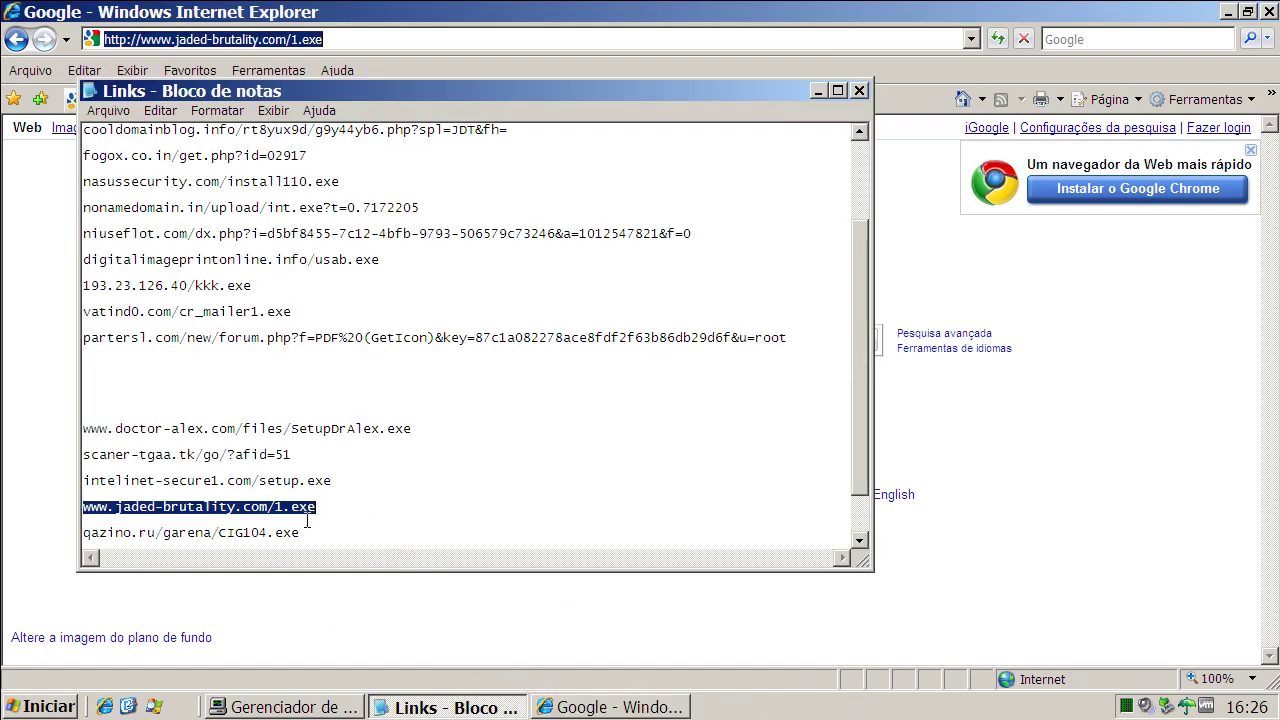
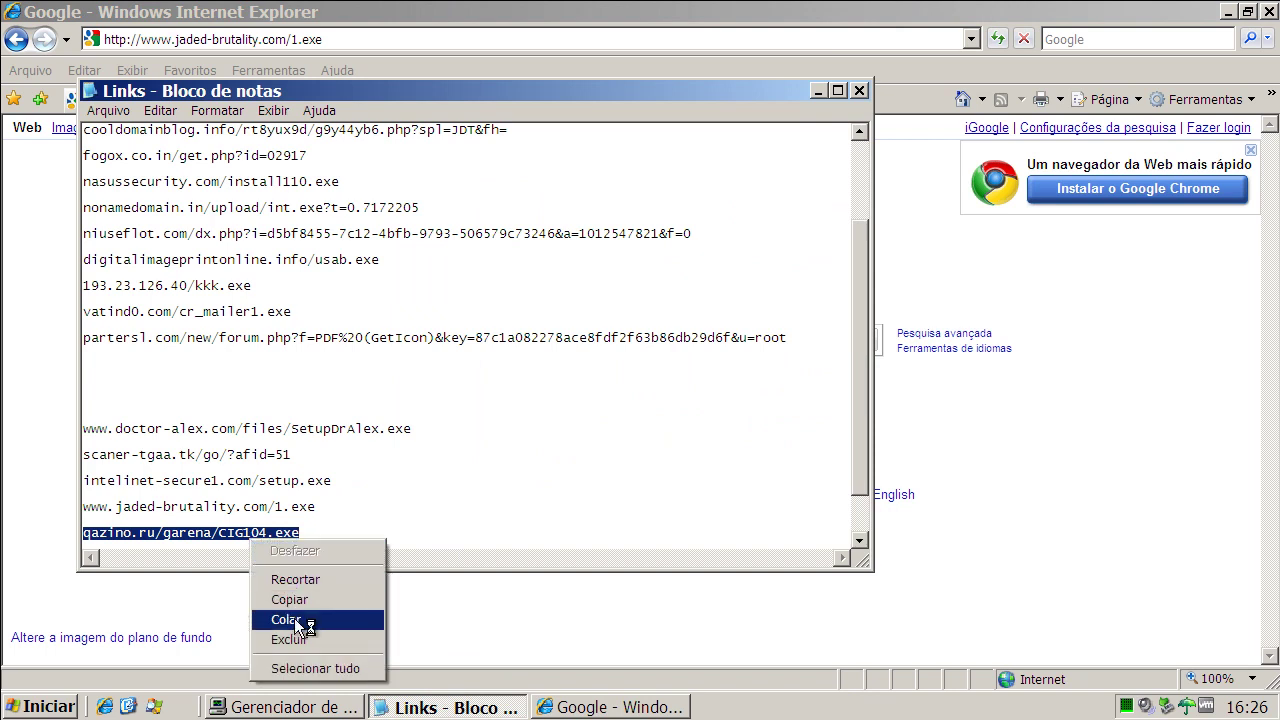
# Copy the last link in the list, qazino.ru/garena/CIG104.exe, from the Links text file.
pyautogui.click(300, 600)
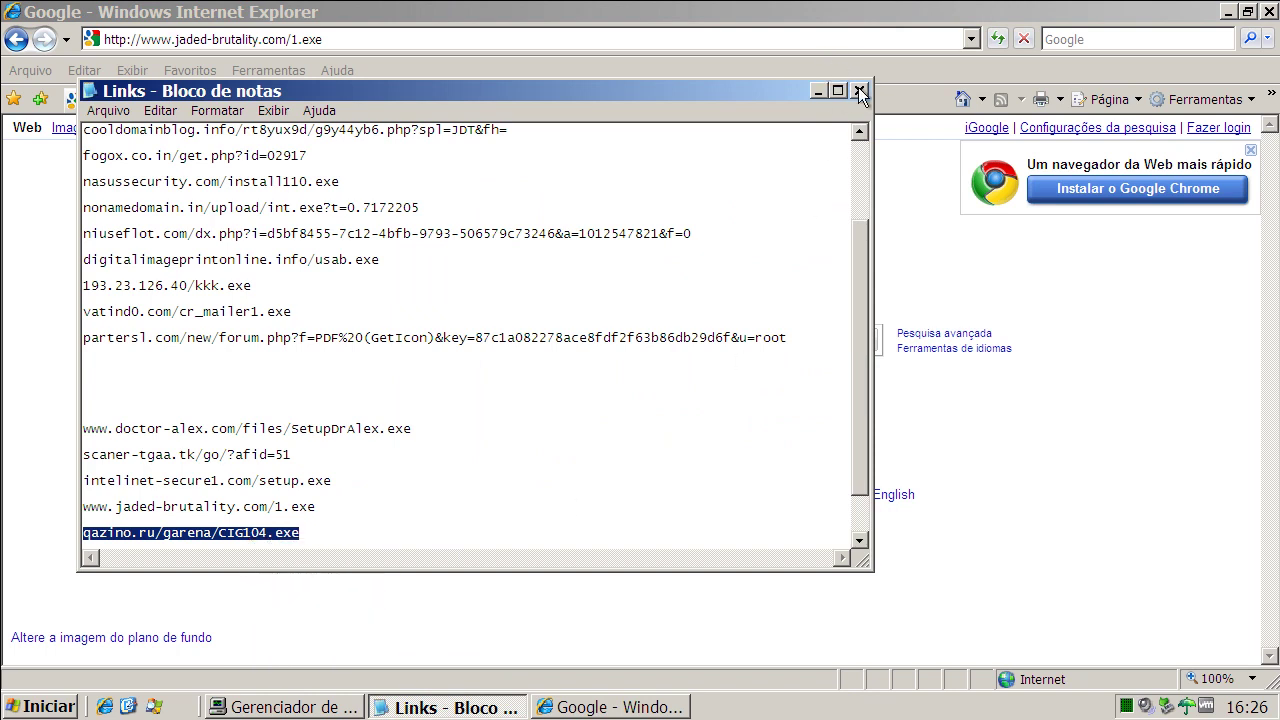
pyautogui.moveTo(857, 220); pyautogui.dragTo(863, 275)
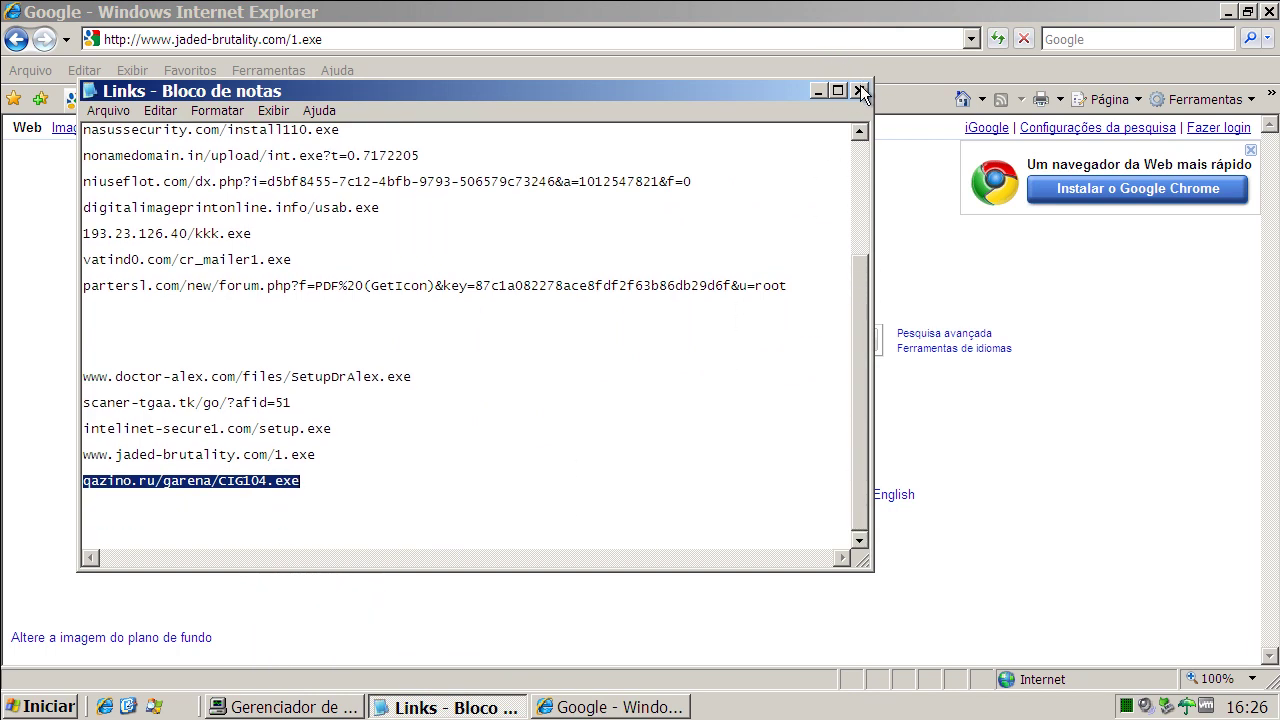
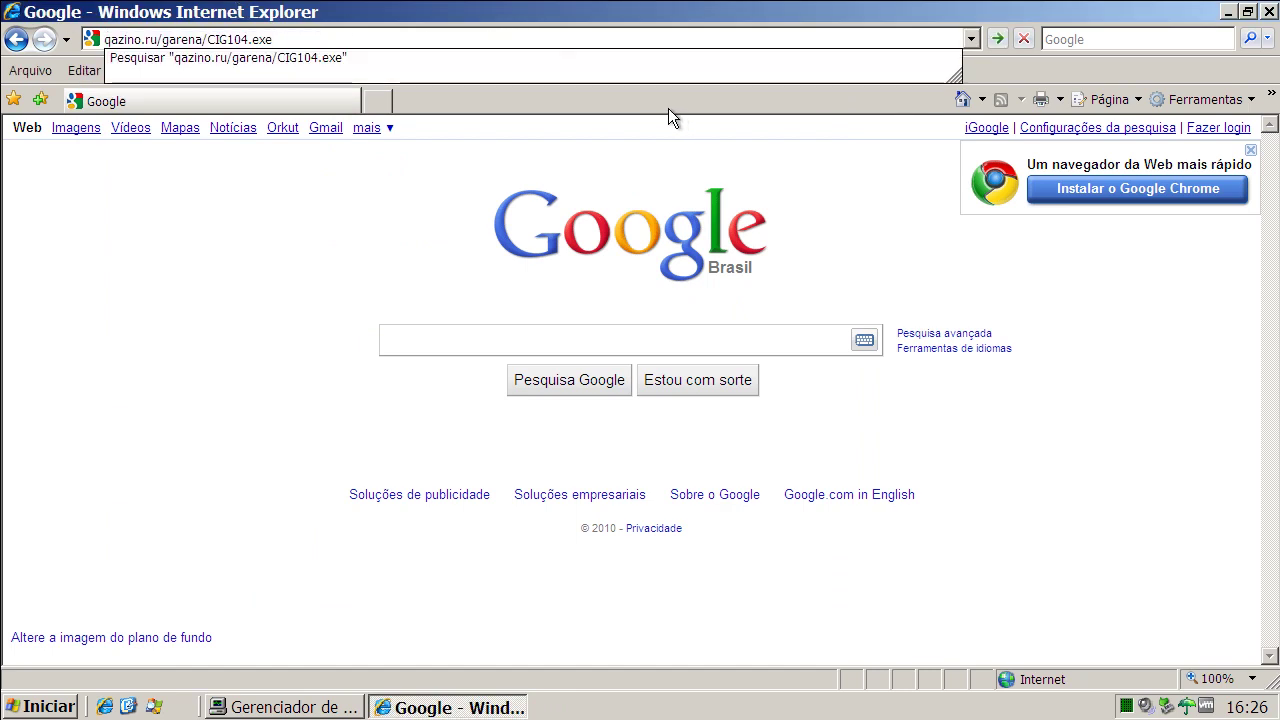
# Load the copied link qazino.ru/garena/CIG104.exe in Internet Explorer, and close the browser.
pyautogui.press('Return')
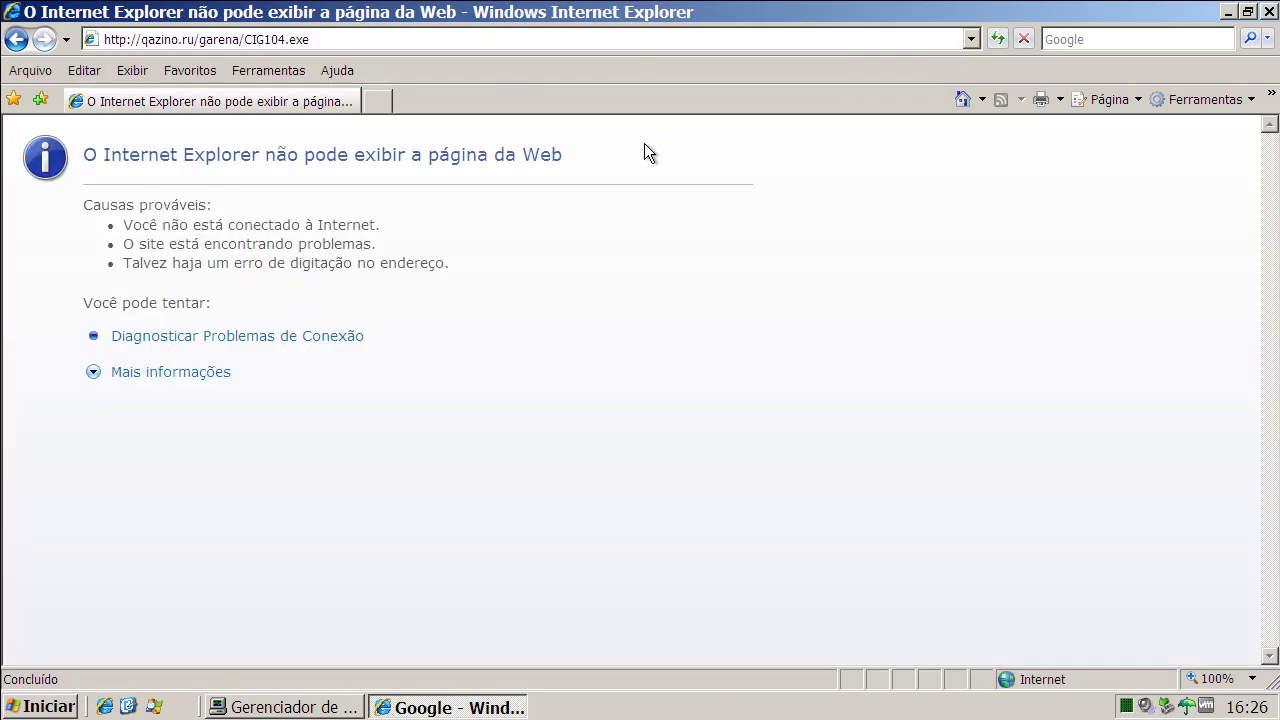
pyautogui.click(1268, 12)
# Run a Quick Scan of the computer with Rising Internet Security, and close its window.
pyautogui.doubleClick(1187, 704)
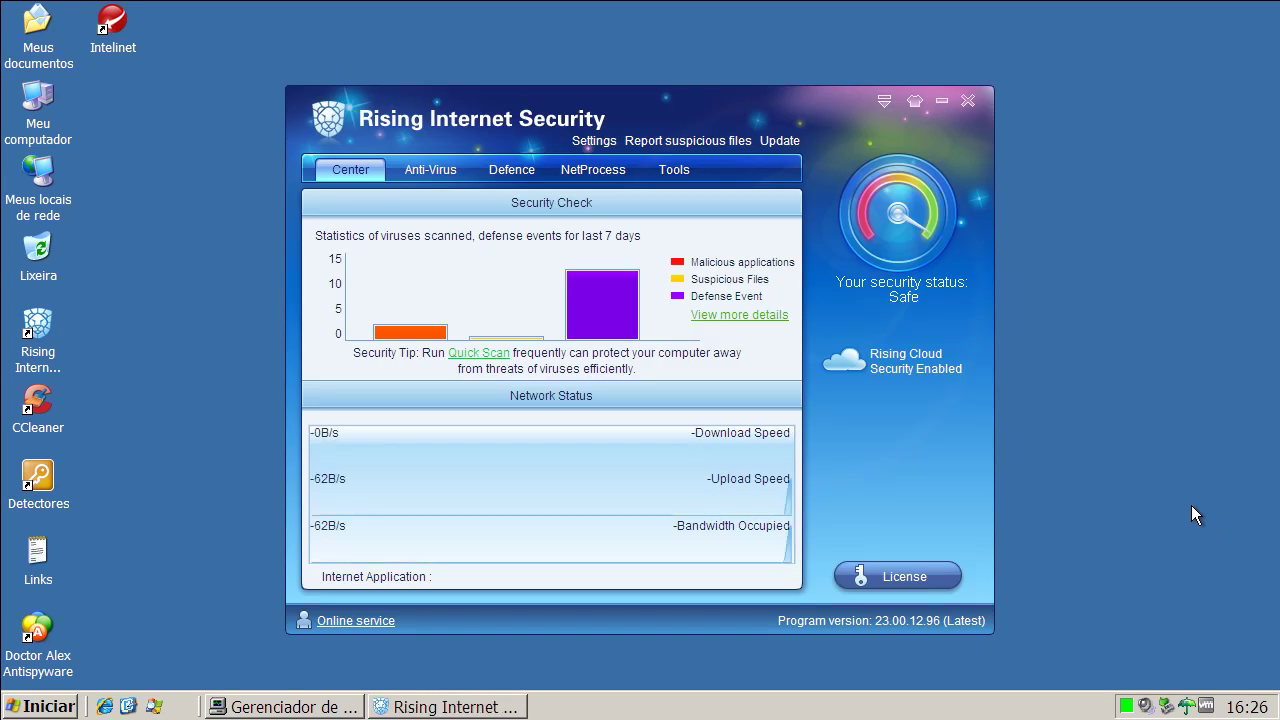
pyautogui.click(428, 172)
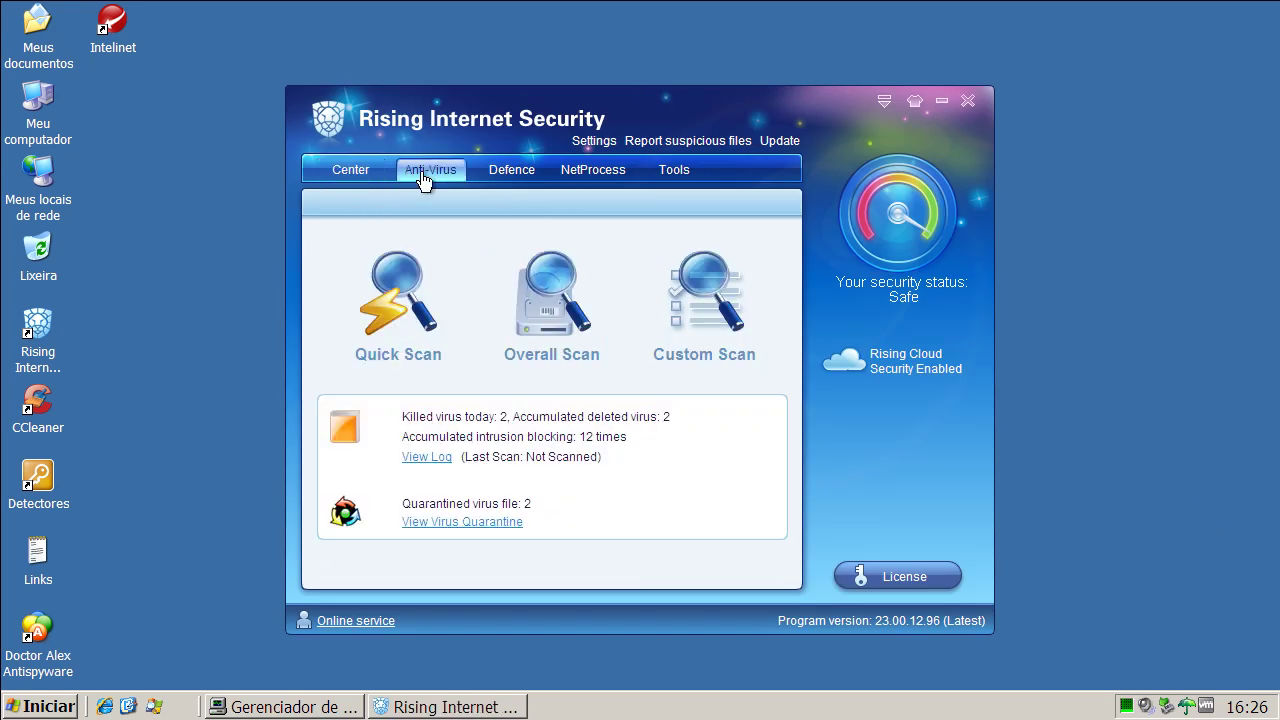
pyautogui.click(409, 334)
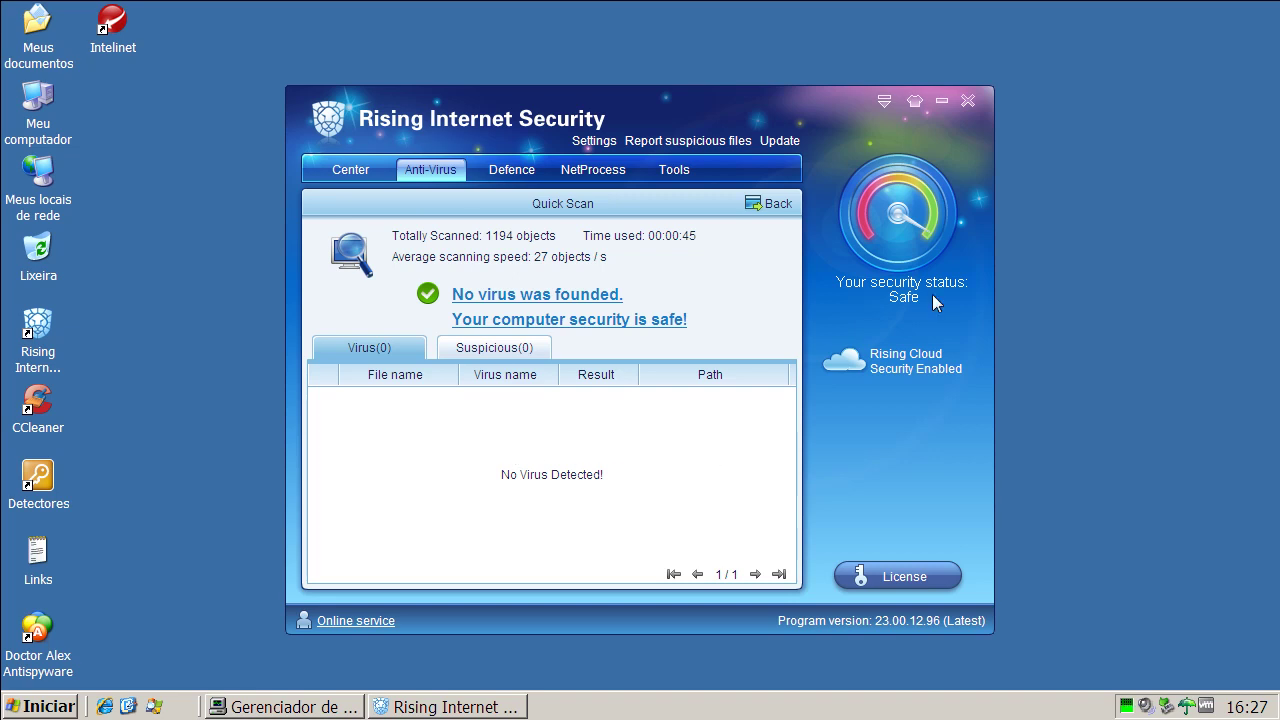
pyautogui.click(968, 103)
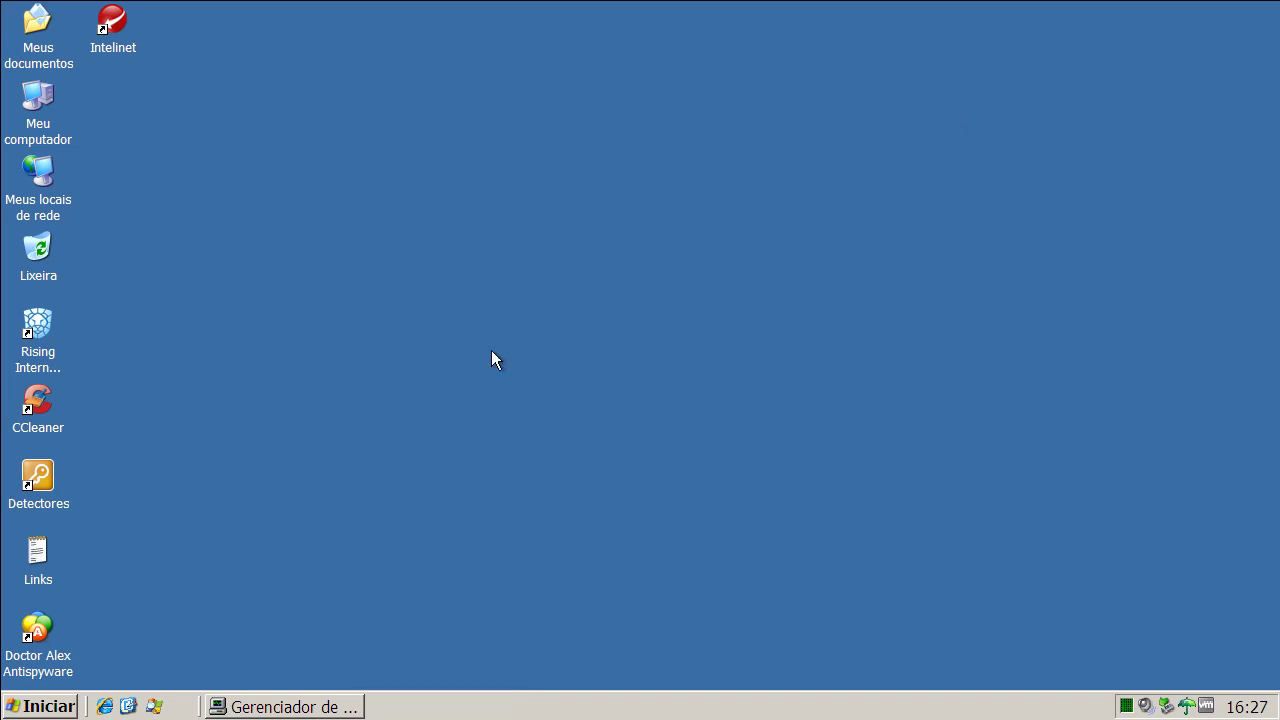
# Check the running processes in the Windows Task Manager, close it, and restart the computer.
pyautogui.click(251, 707)
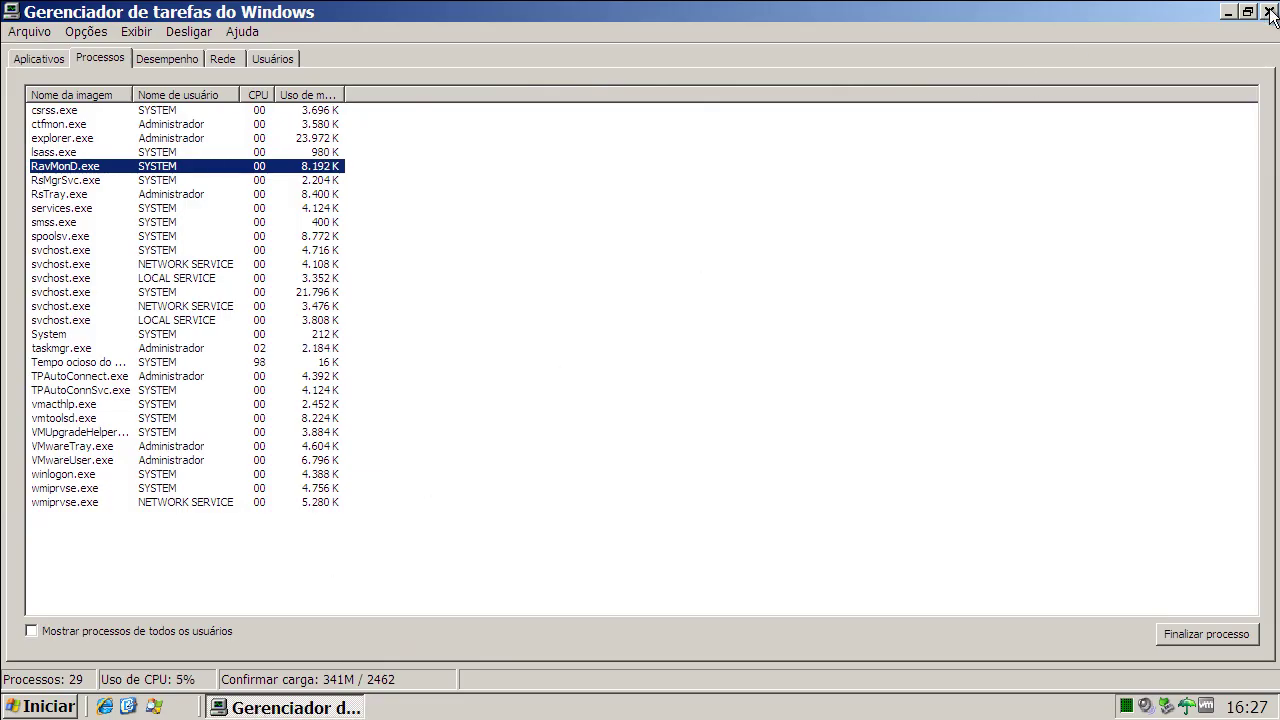
pyautogui.click(1268, 11)
pyautogui.click(62, 710)
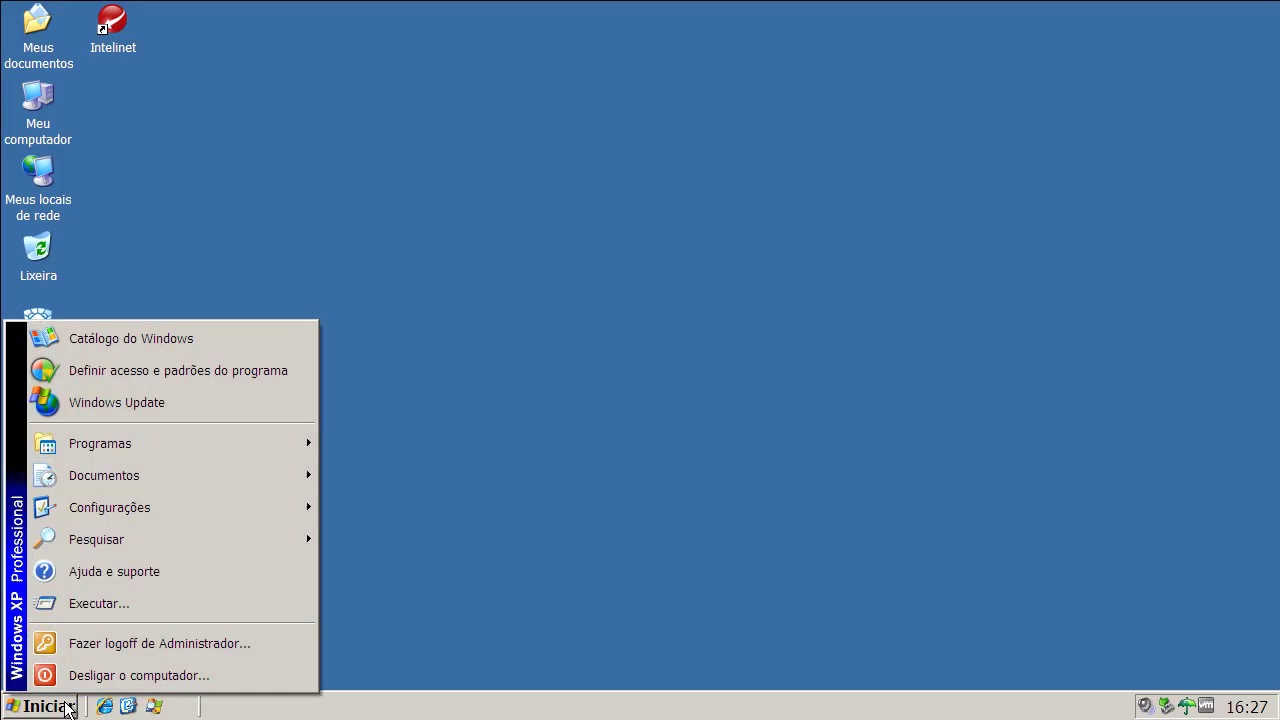
pyautogui.click(150, 674)
pyautogui.click(716, 290)
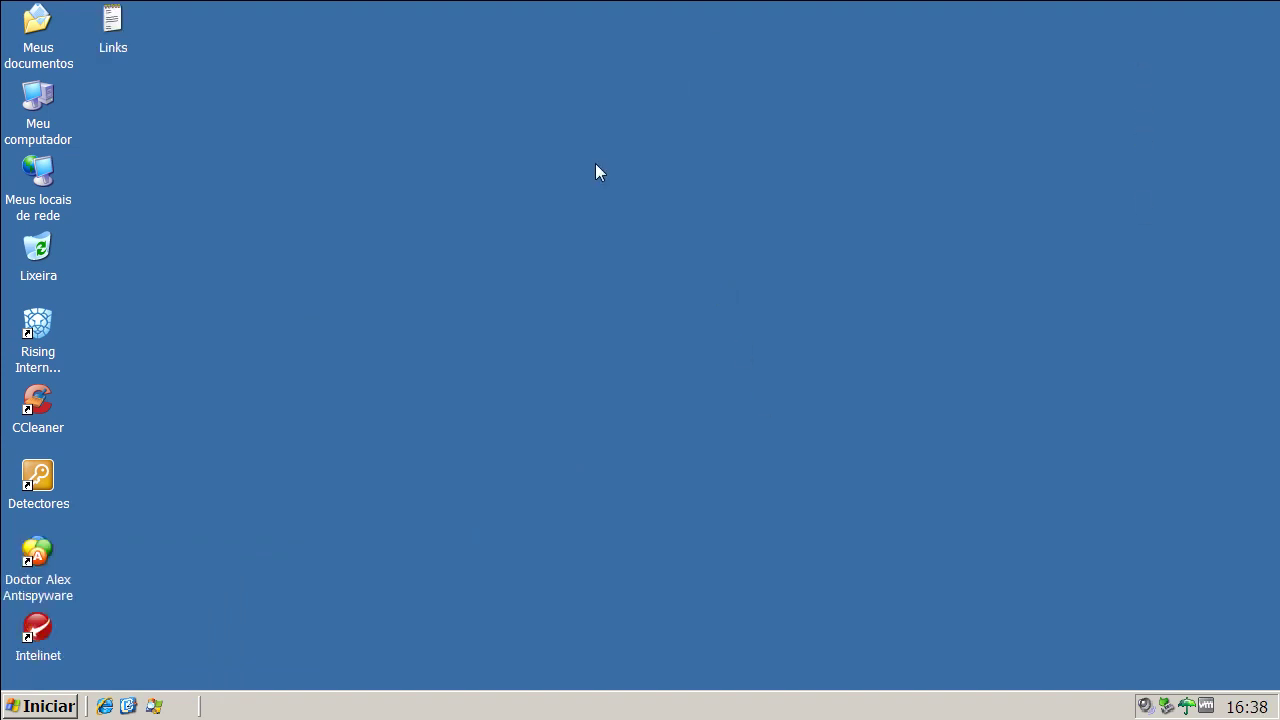
# Try to launch CCleaner and the Task Manager, and dismiss the Microsoft Security Essentials Alert.
pyautogui.click(33, 416)
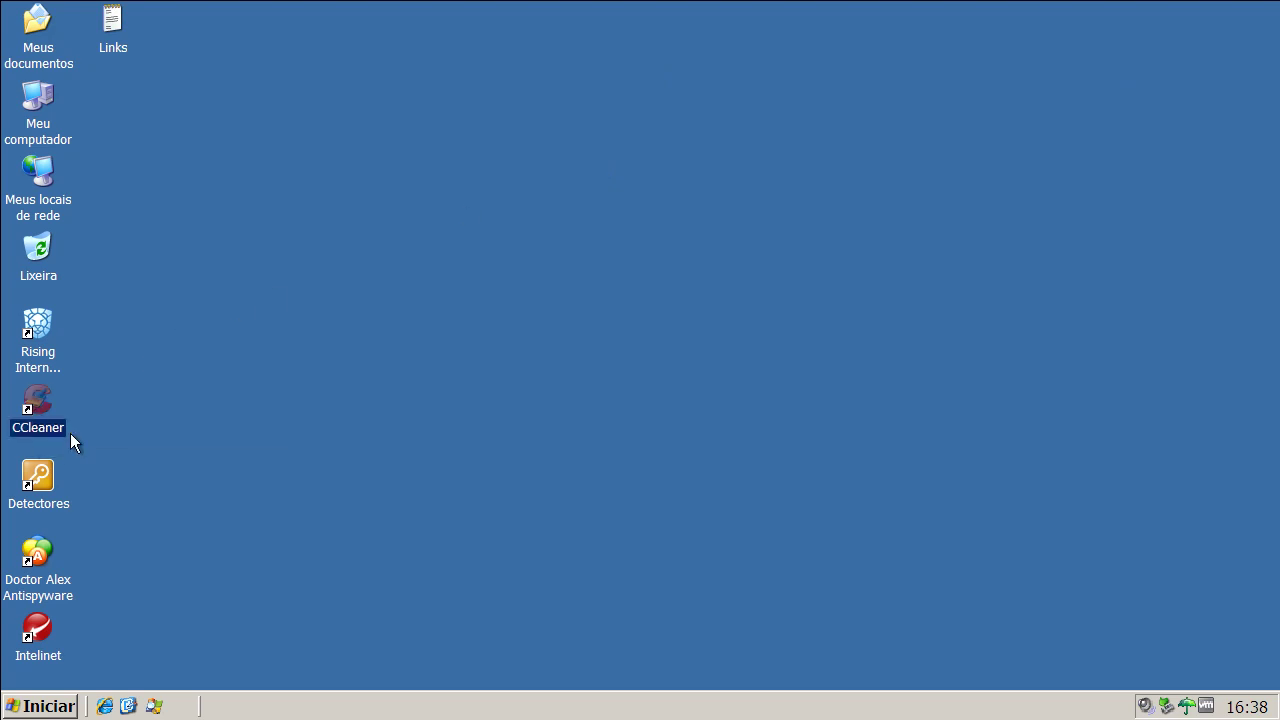
pyautogui.rightClick(302, 704)
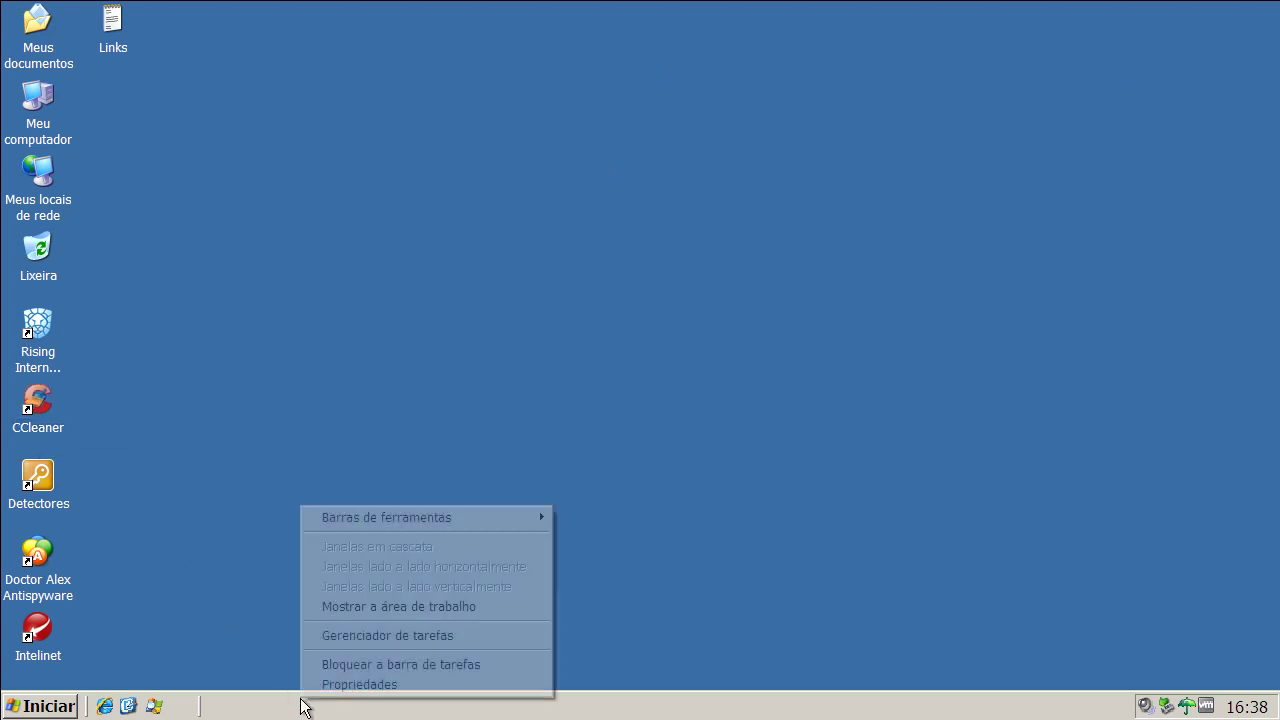
pyautogui.click(334, 637)
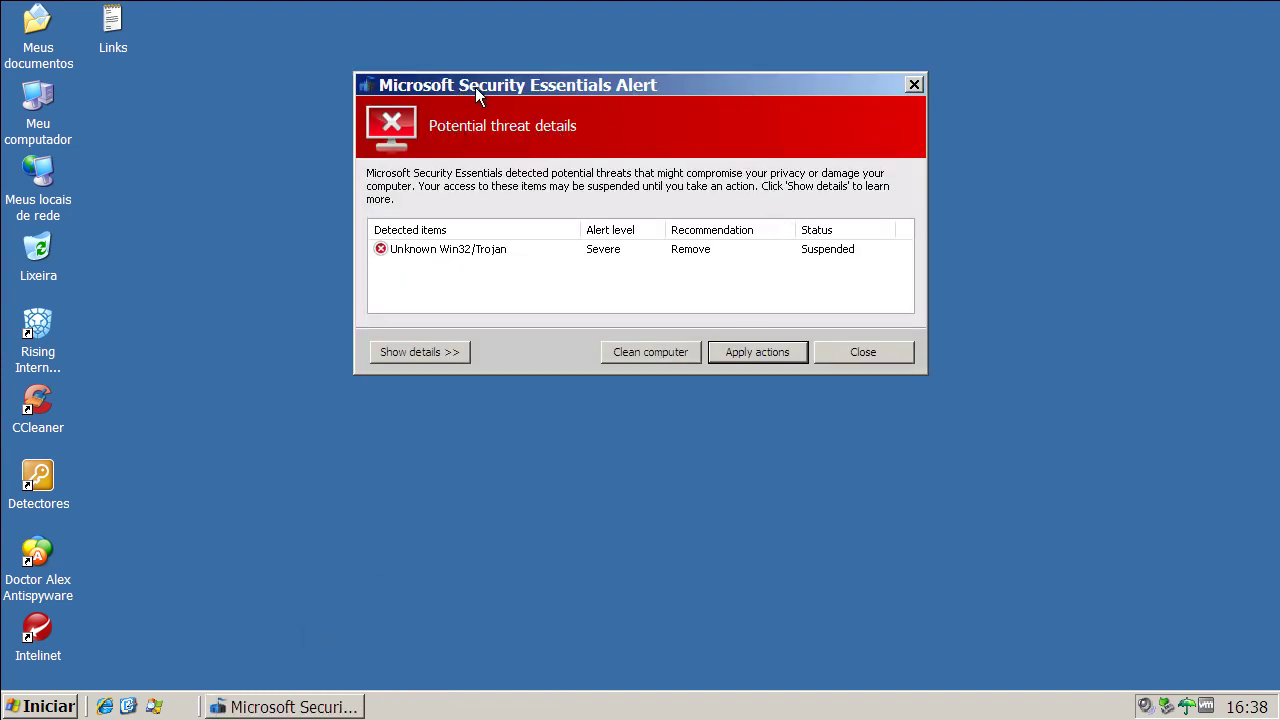
pyautogui.click(915, 85)
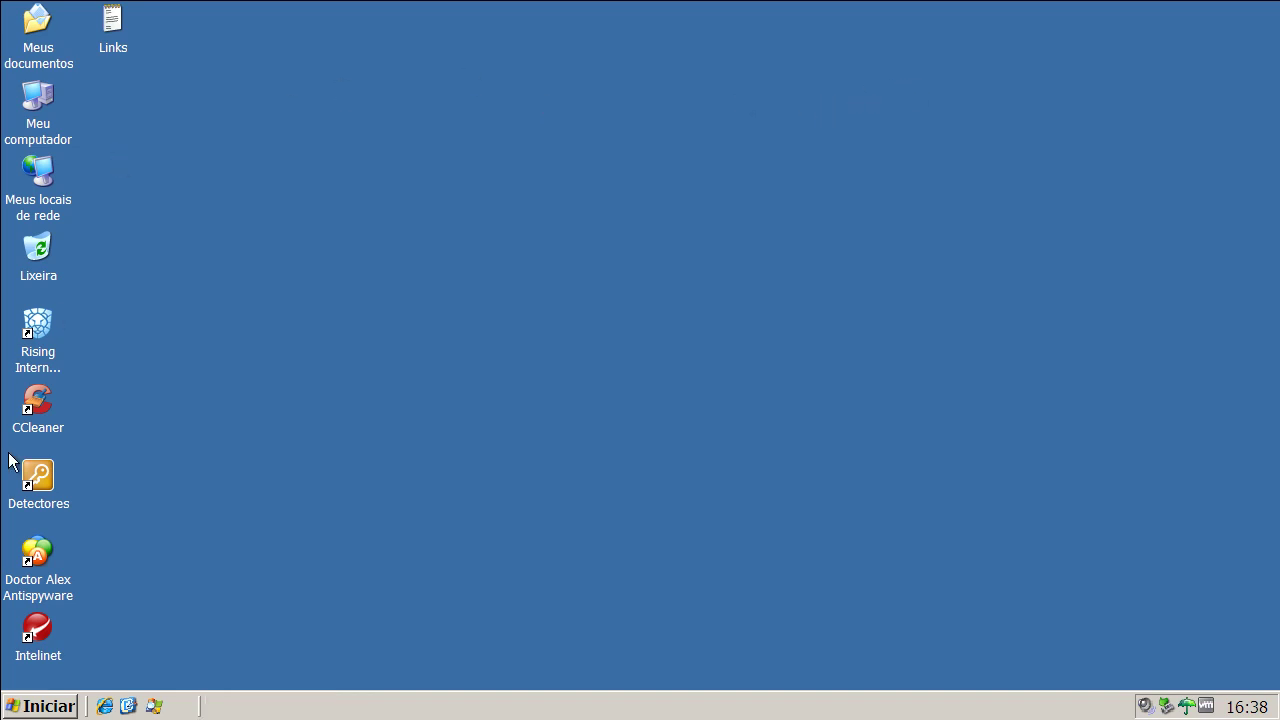
# Try to launch Malwarebytes from the C:\Ferramentas folder, and close the folder.
pyautogui.doubleClick(38, 476)
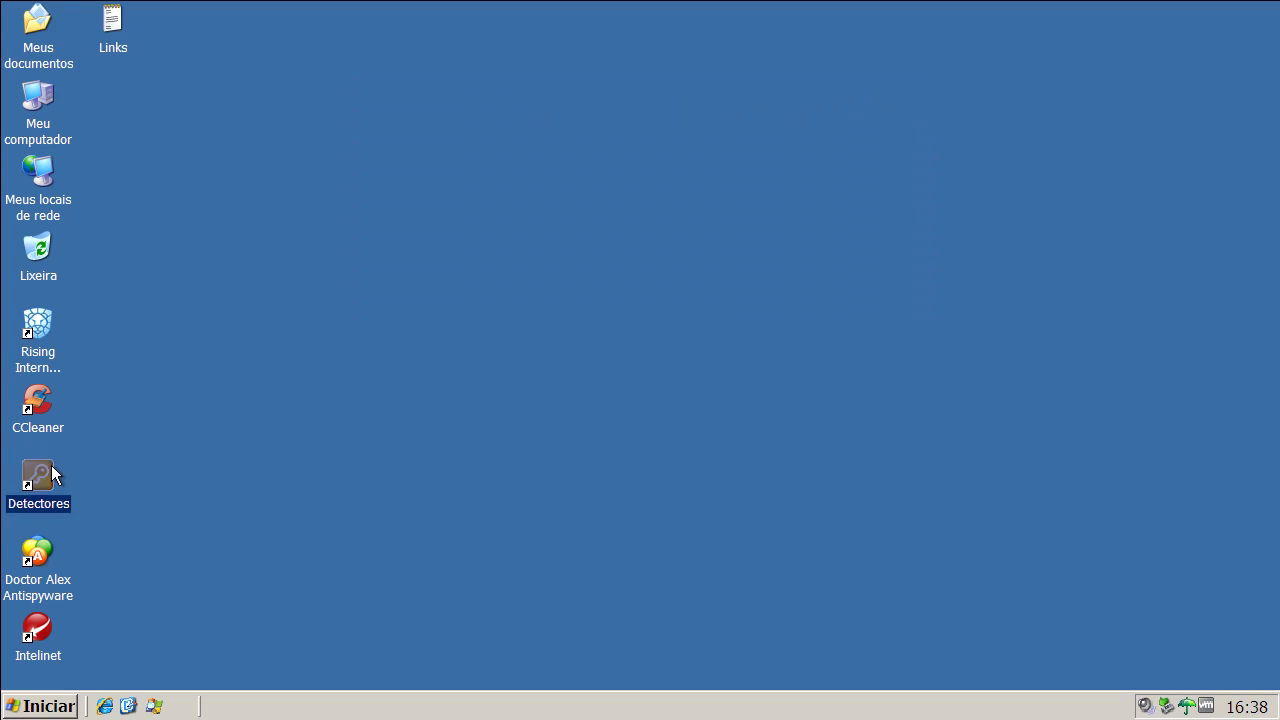
pyautogui.click(603, 206)
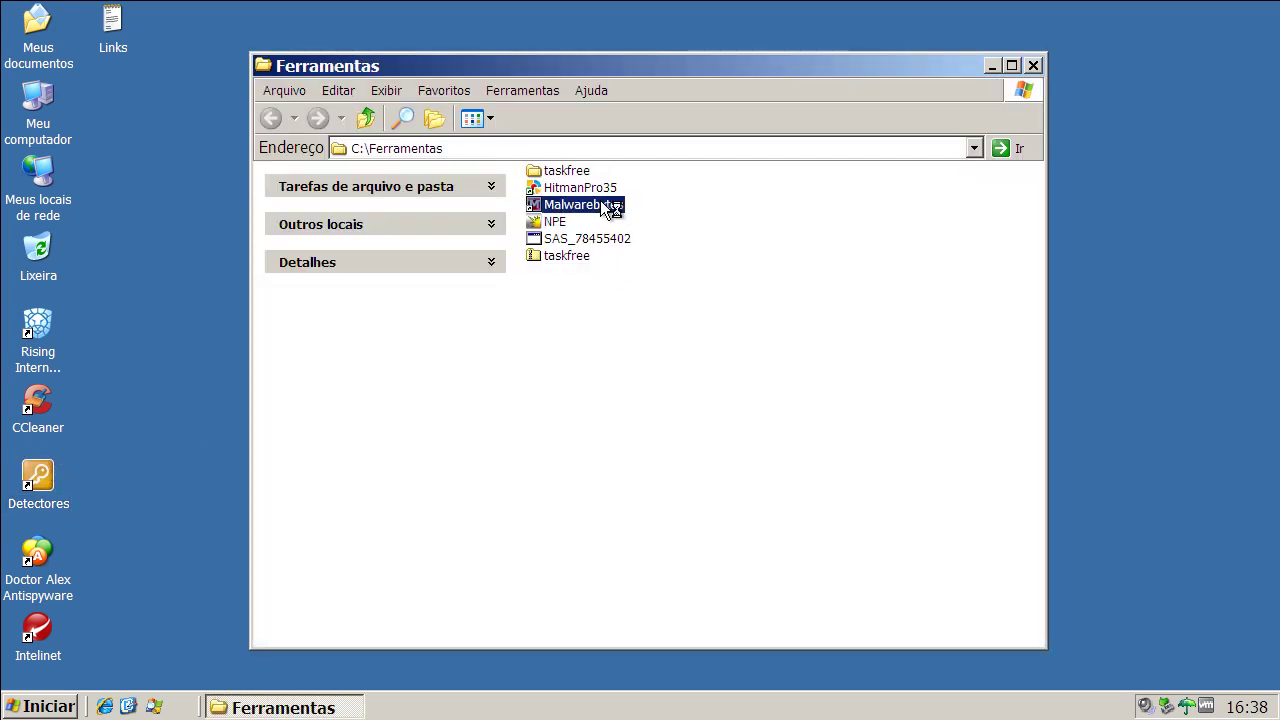
pyautogui.click(601, 203)
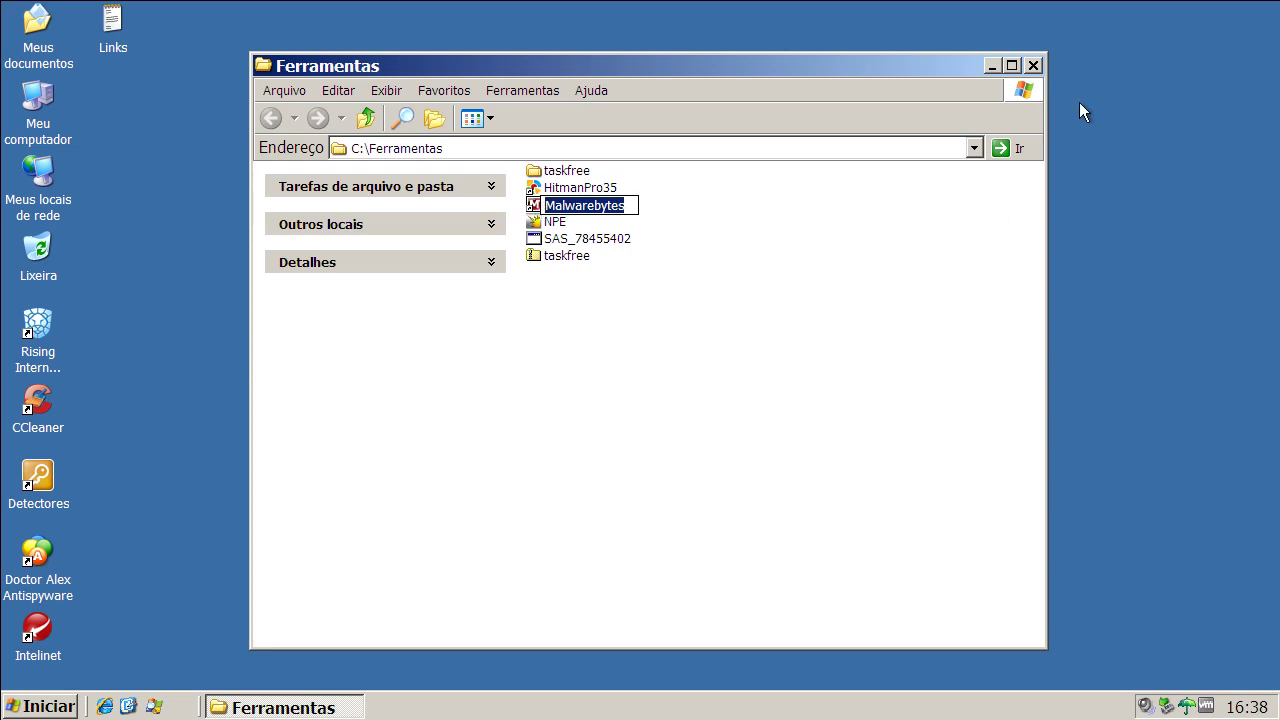
pyautogui.click(1036, 63)
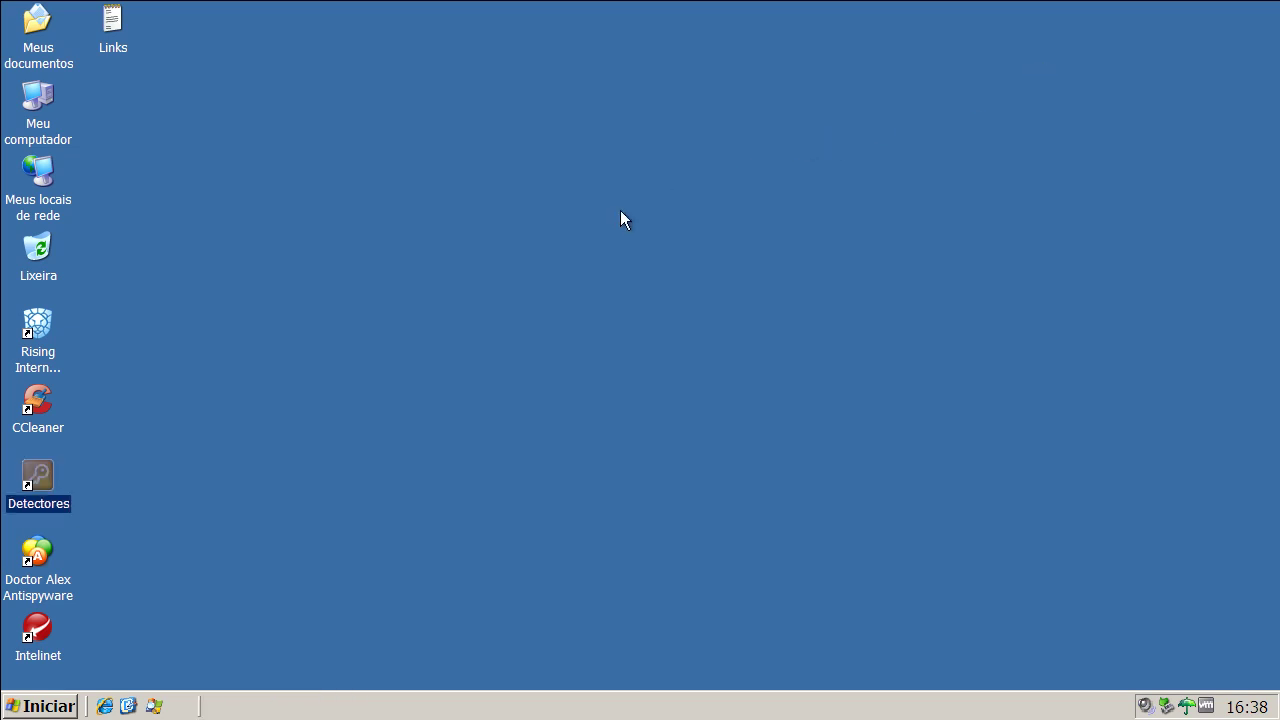
# Try to open the Registry Editor by running the command regedit.
pyautogui.click(620, 218)
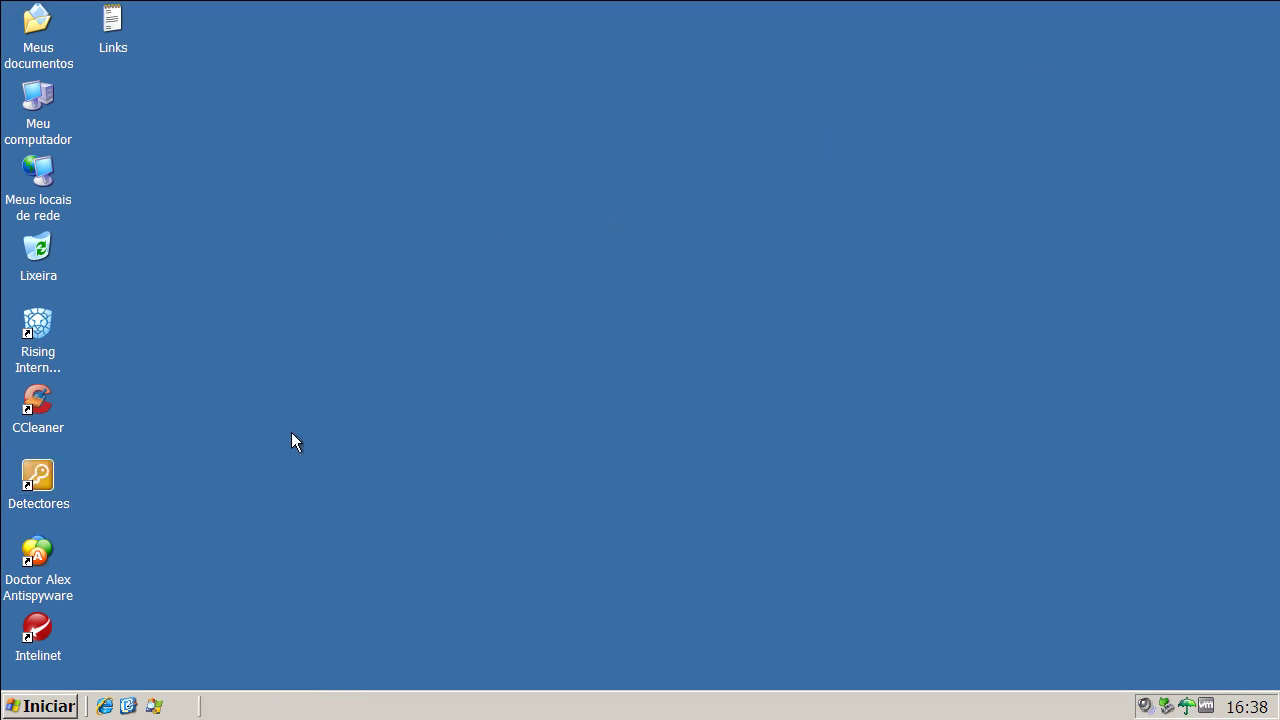
pyautogui.click(36, 705)
pyautogui.click(82, 607)
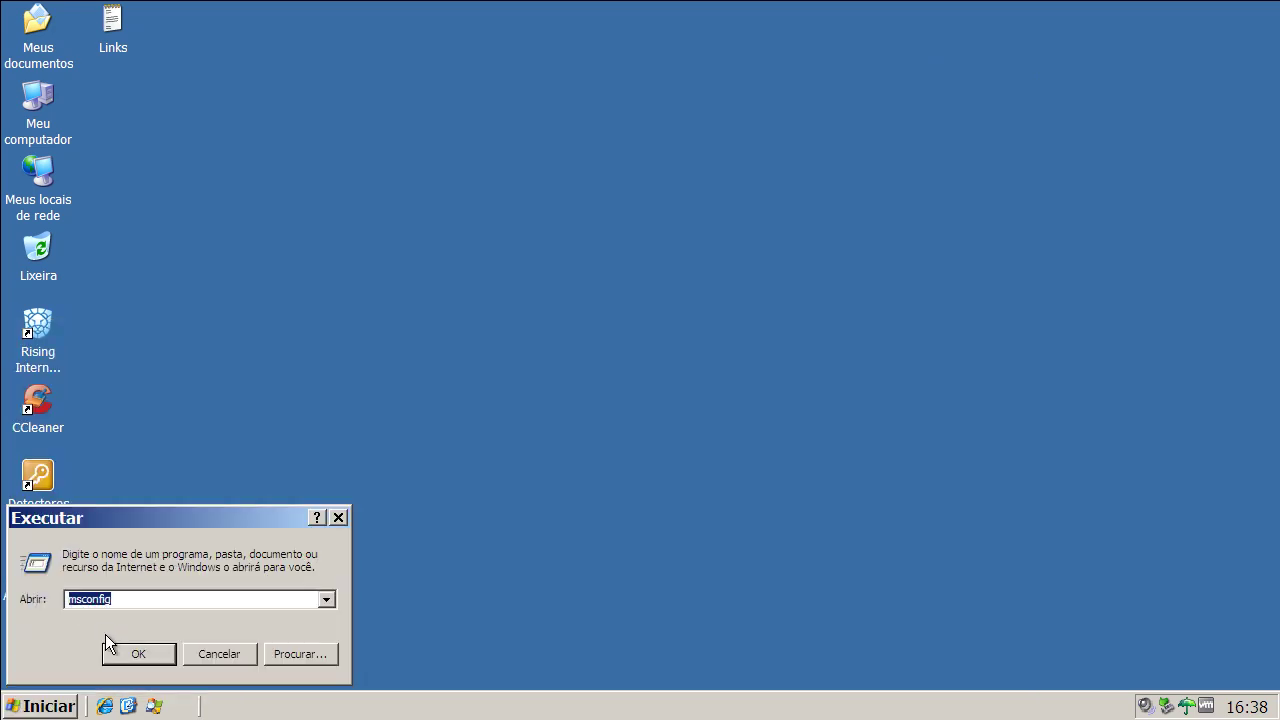
pyautogui.write('regedit')
pyautogui.press('Return')
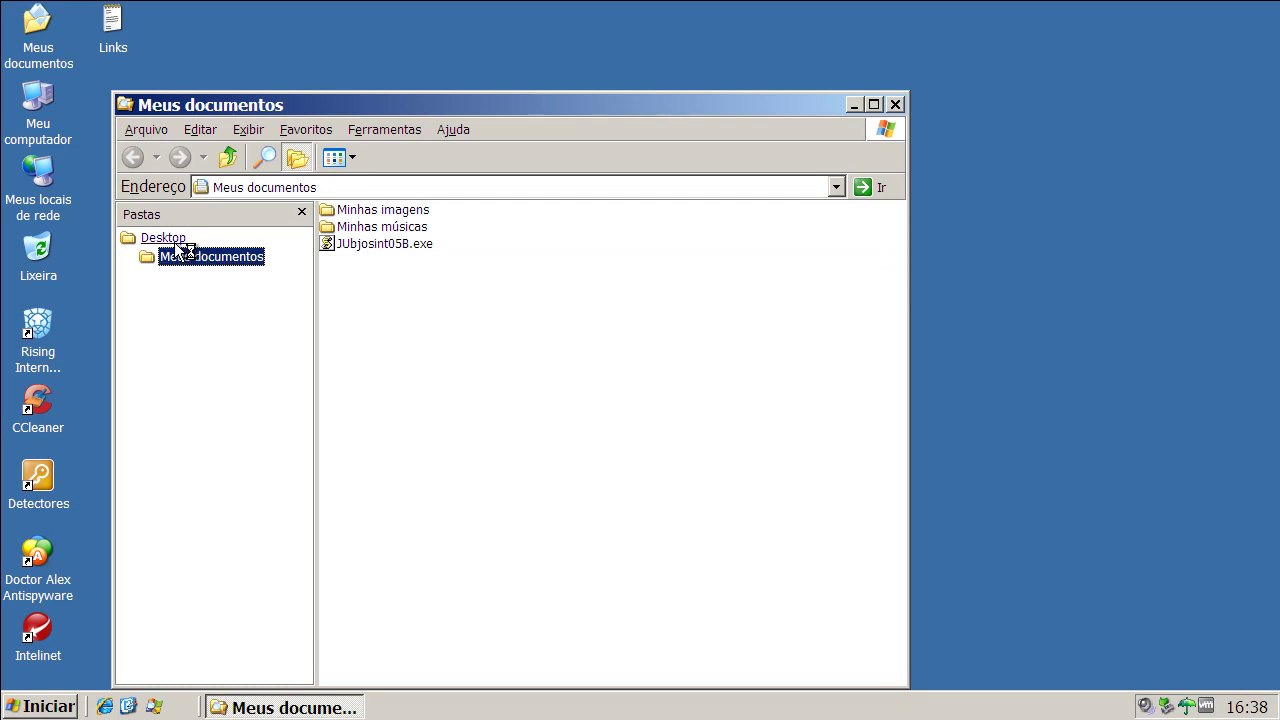
# Browse from Meus documentos to the folder C:\Temp.
pyautogui.click(228, 157)
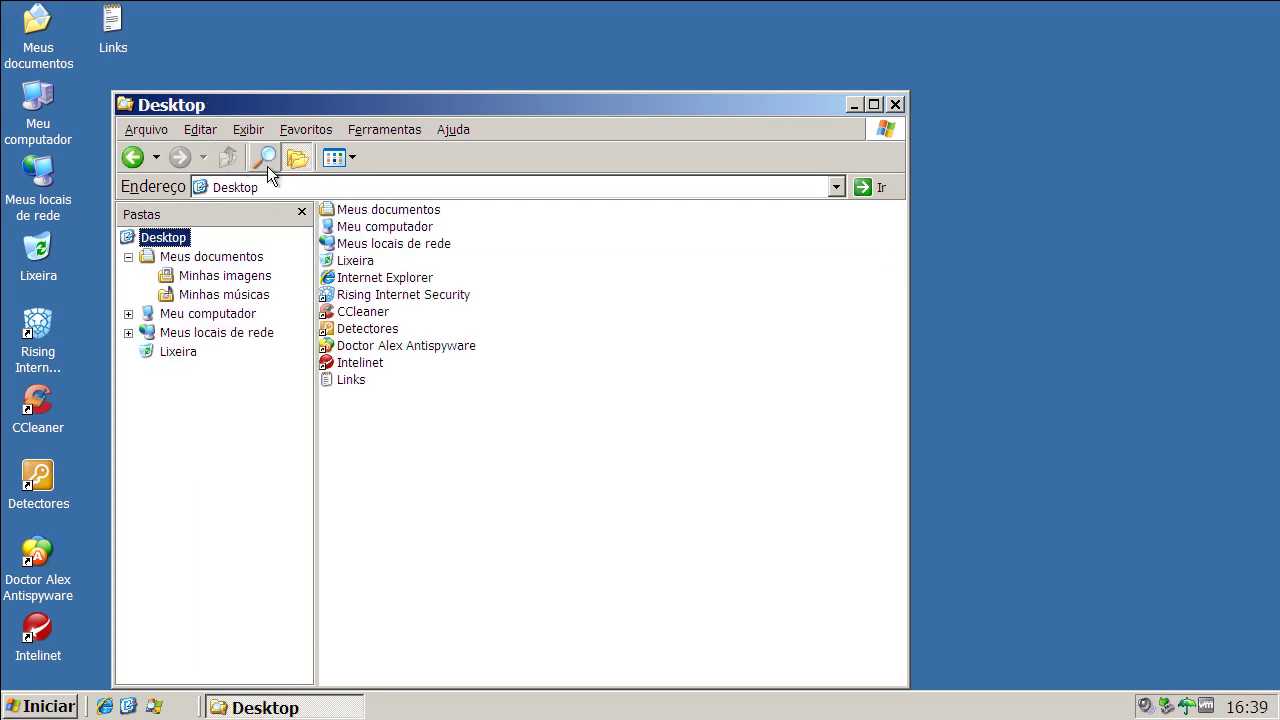
pyautogui.doubleClick(378, 230)
pyautogui.doubleClick(362, 228)
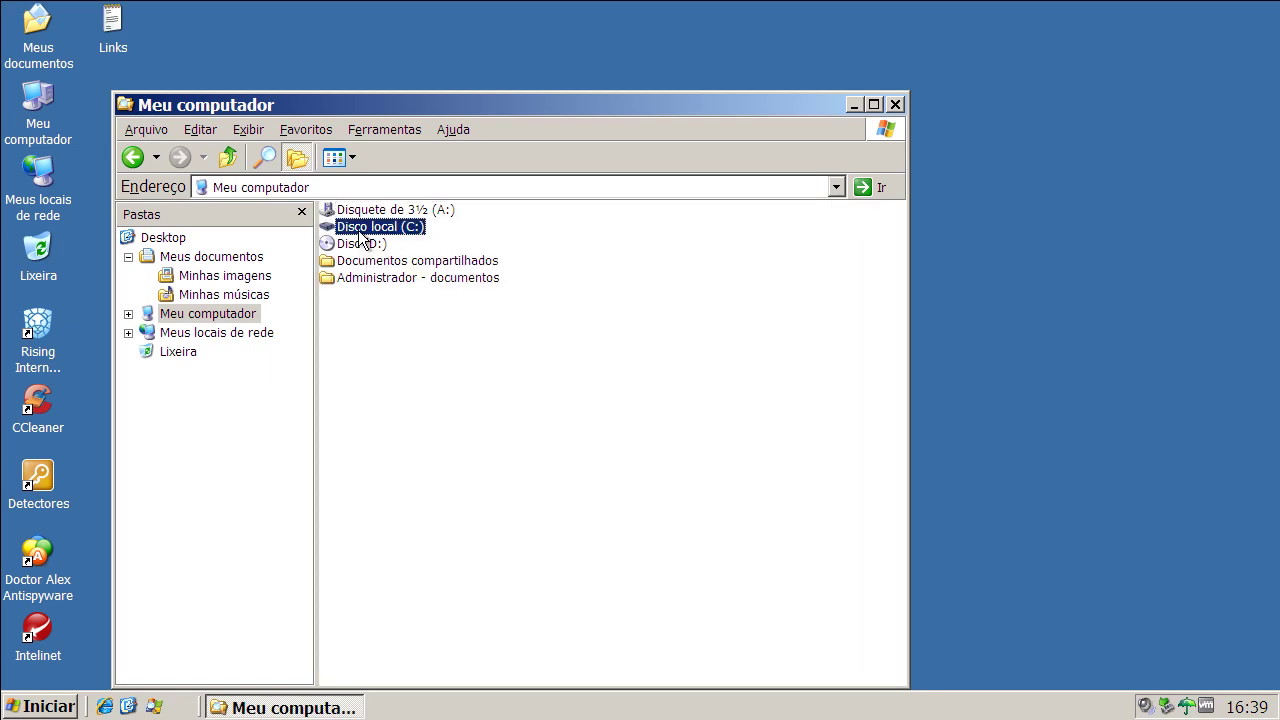
pyautogui.doubleClick(356, 277)
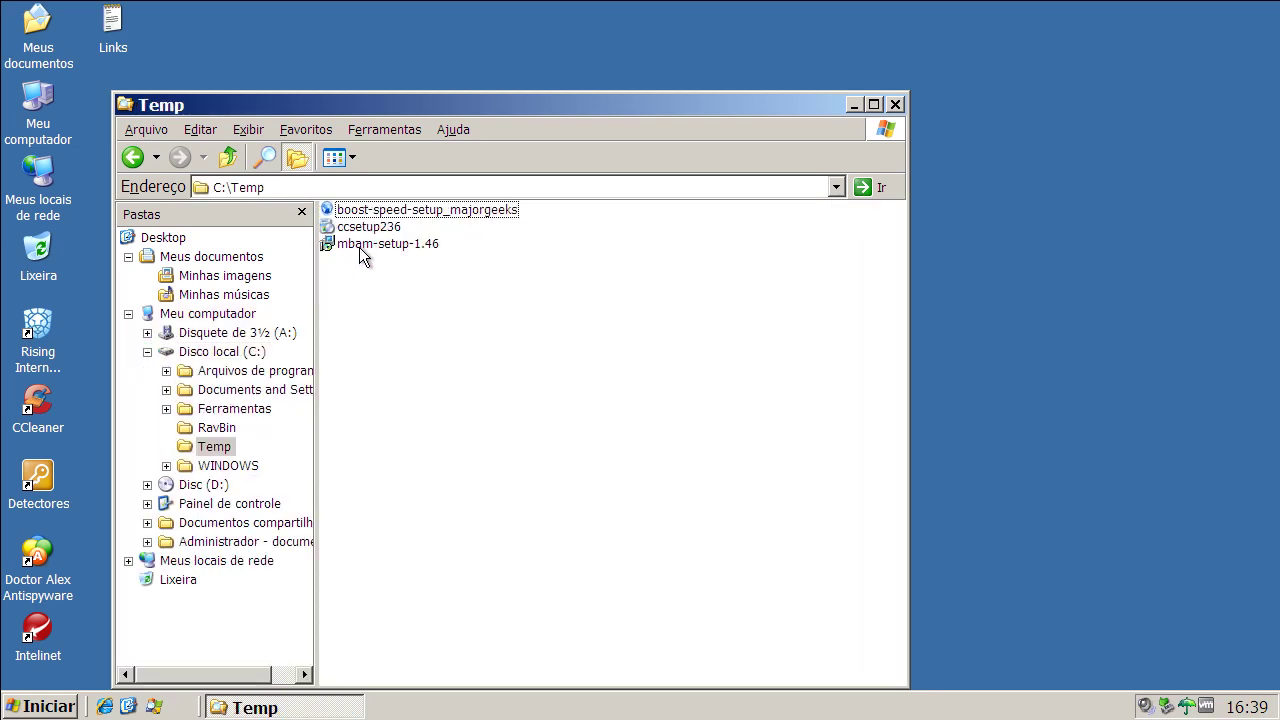
# Try to install Malwarebytes from mbam-setup-1.46 with Português (Brasil) as the setup language, and dismiss the runtime error.
pyautogui.click(360, 244)
pyautogui.doubleClick(360, 244)
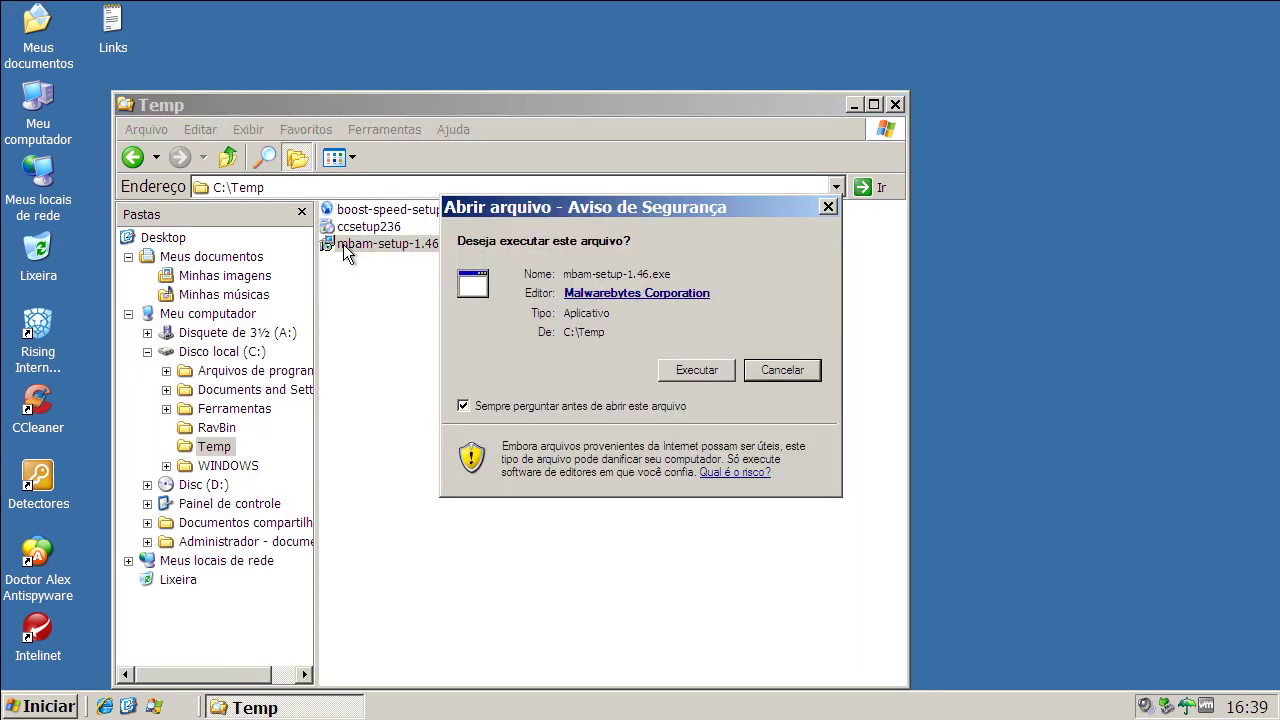
pyautogui.click(693, 367)
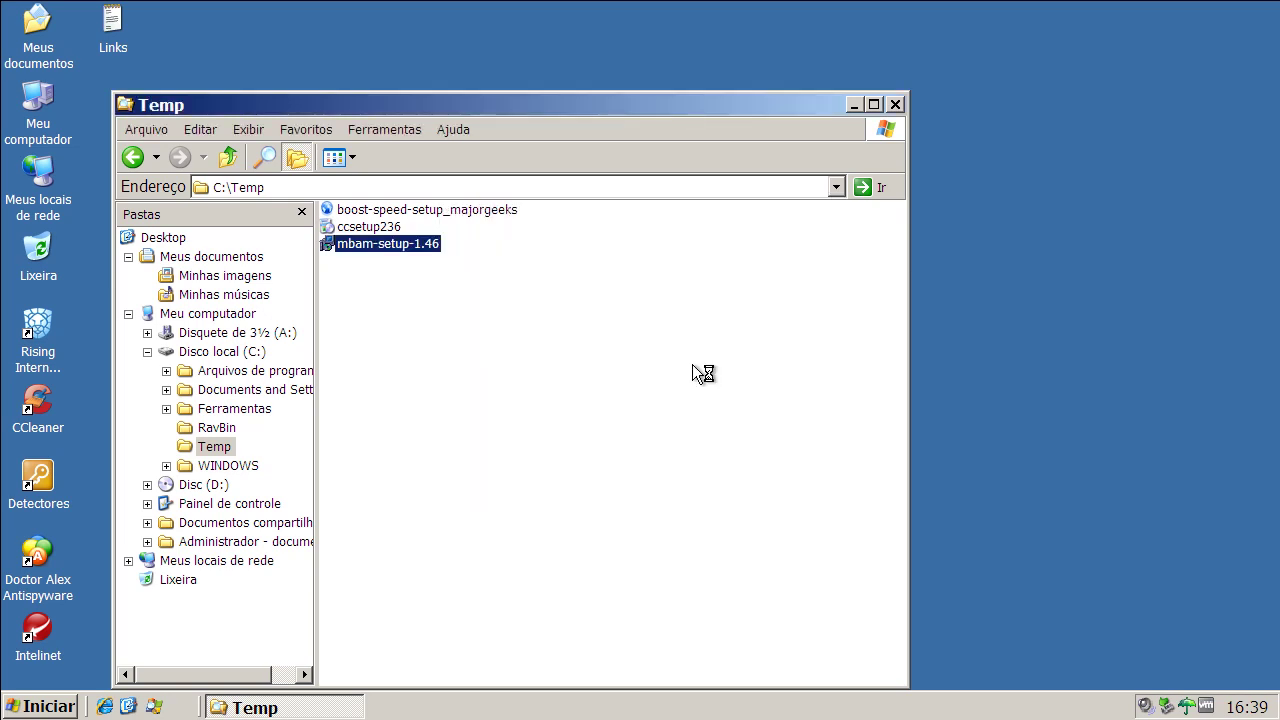
pyautogui.click(897, 105)
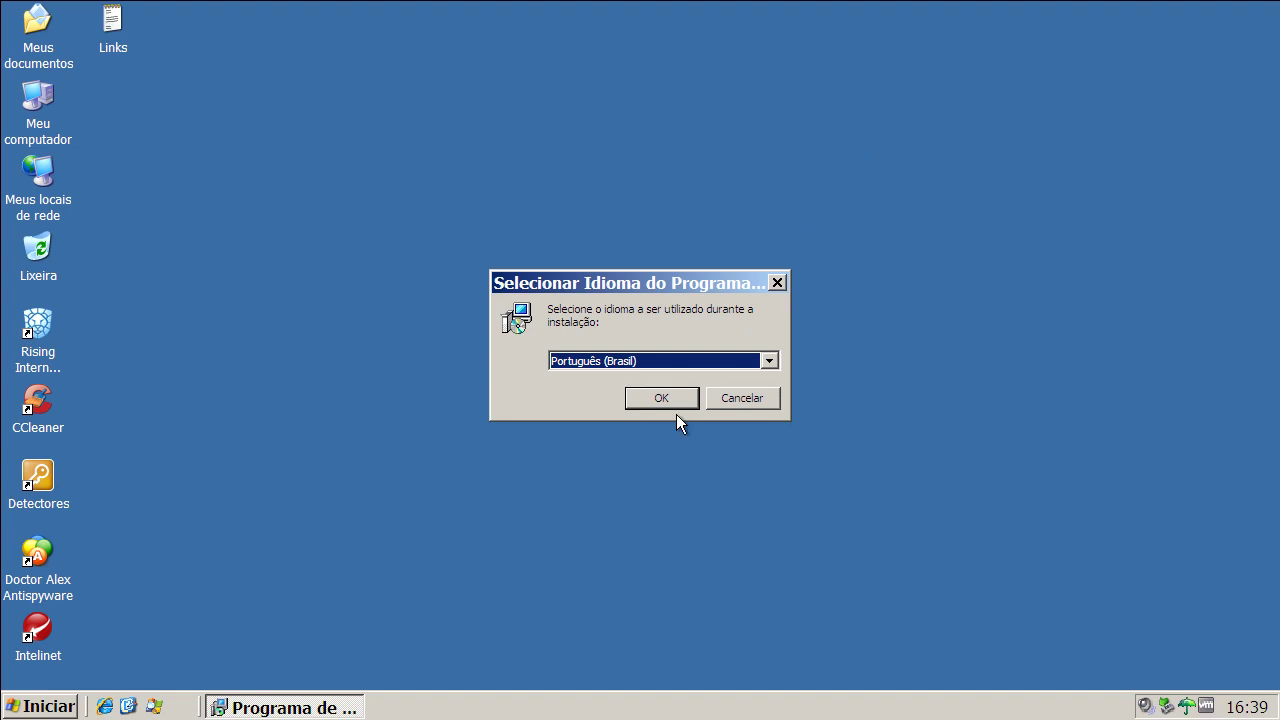
pyautogui.click(661, 399)
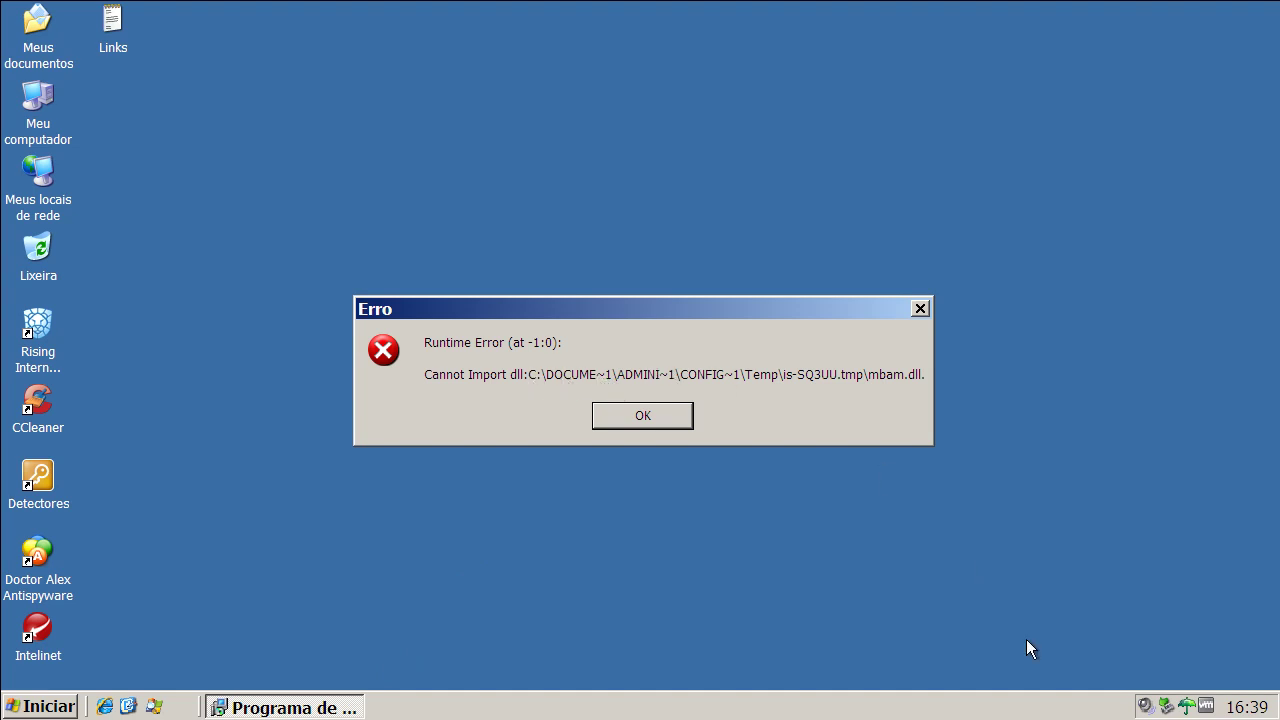
pyautogui.click(671, 416)
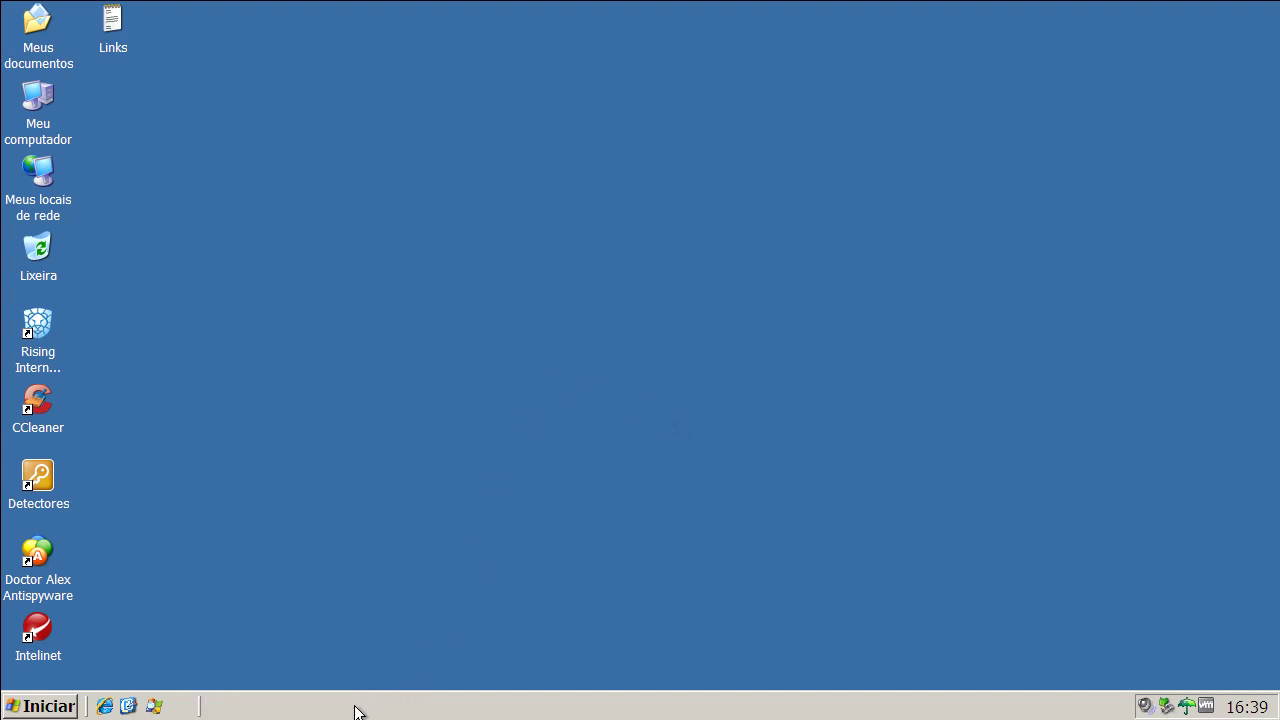
# Launch HitmanPro35 from the C:\Ferramentas folder to scan the computer.
pyautogui.doubleClick(40, 478)
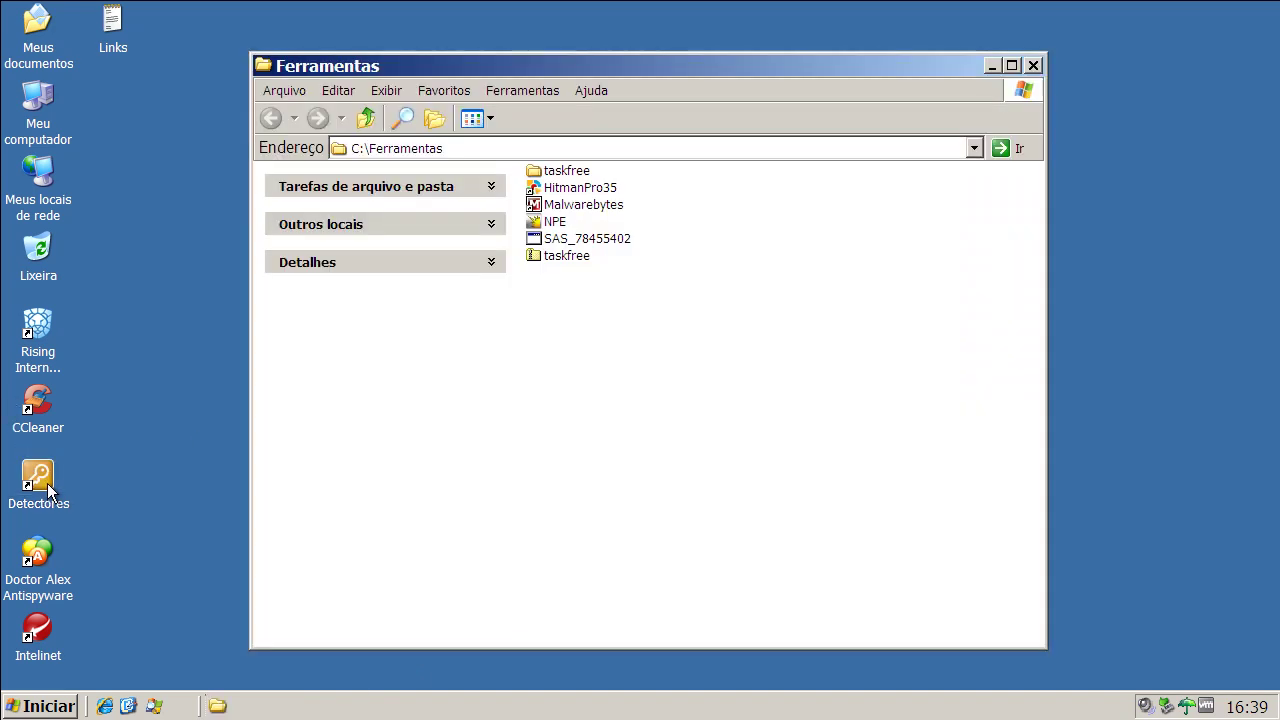
pyautogui.click(577, 192)
pyautogui.doubleClick(583, 195)
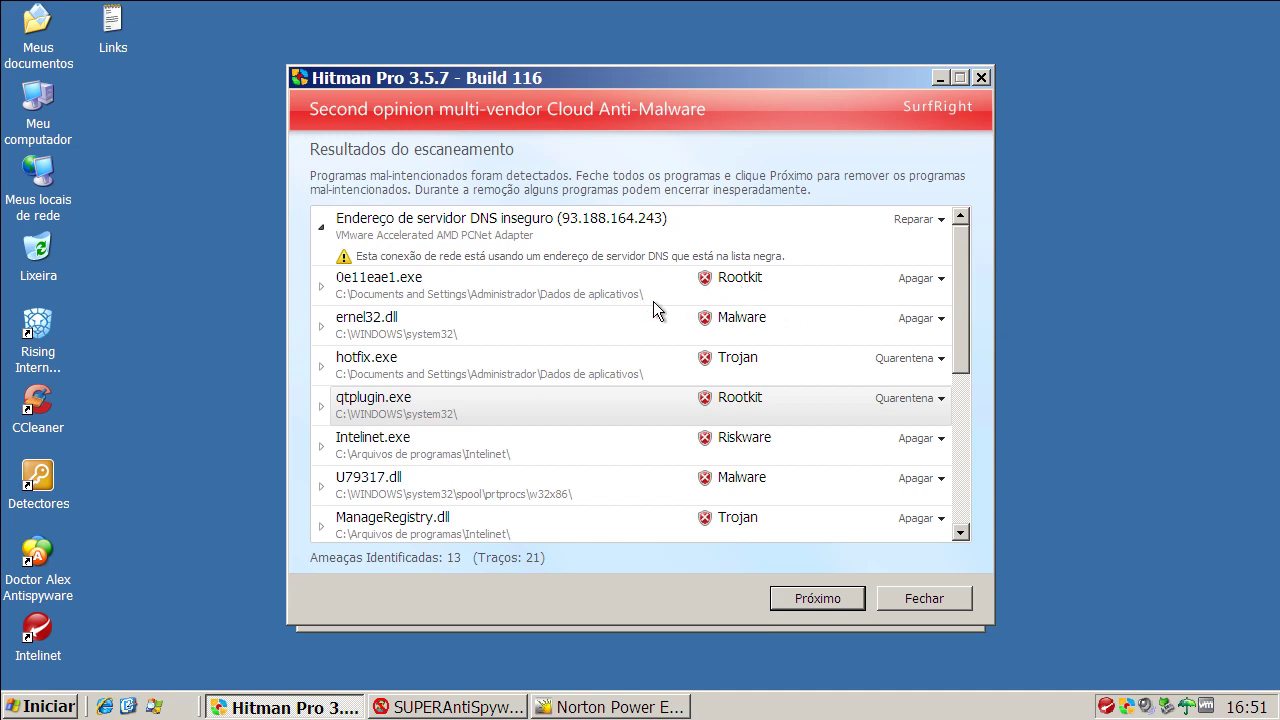
# Review the threats in the Hitman Pro scan results, from 0e11eae1.exe down to BCKManager.dll, and close the scanner without removing them.
pyautogui.click(732, 322)
pyautogui.click(768, 366)
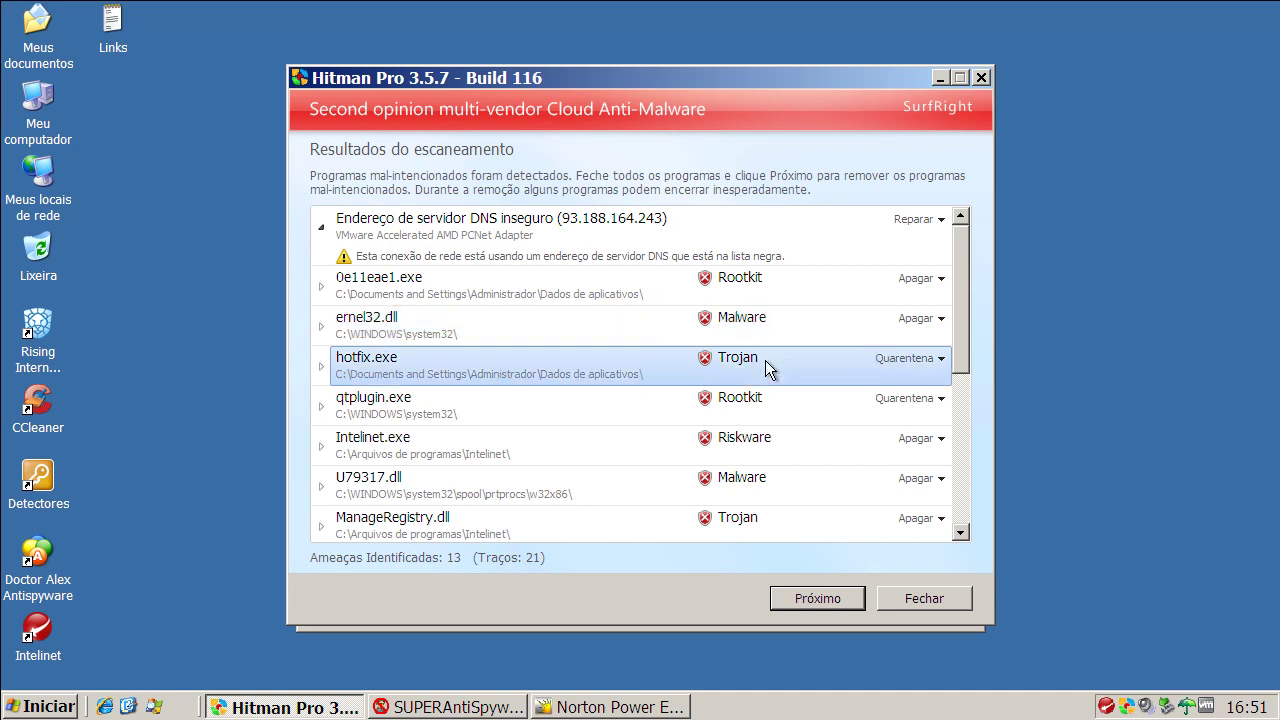
pyautogui.click(768, 408)
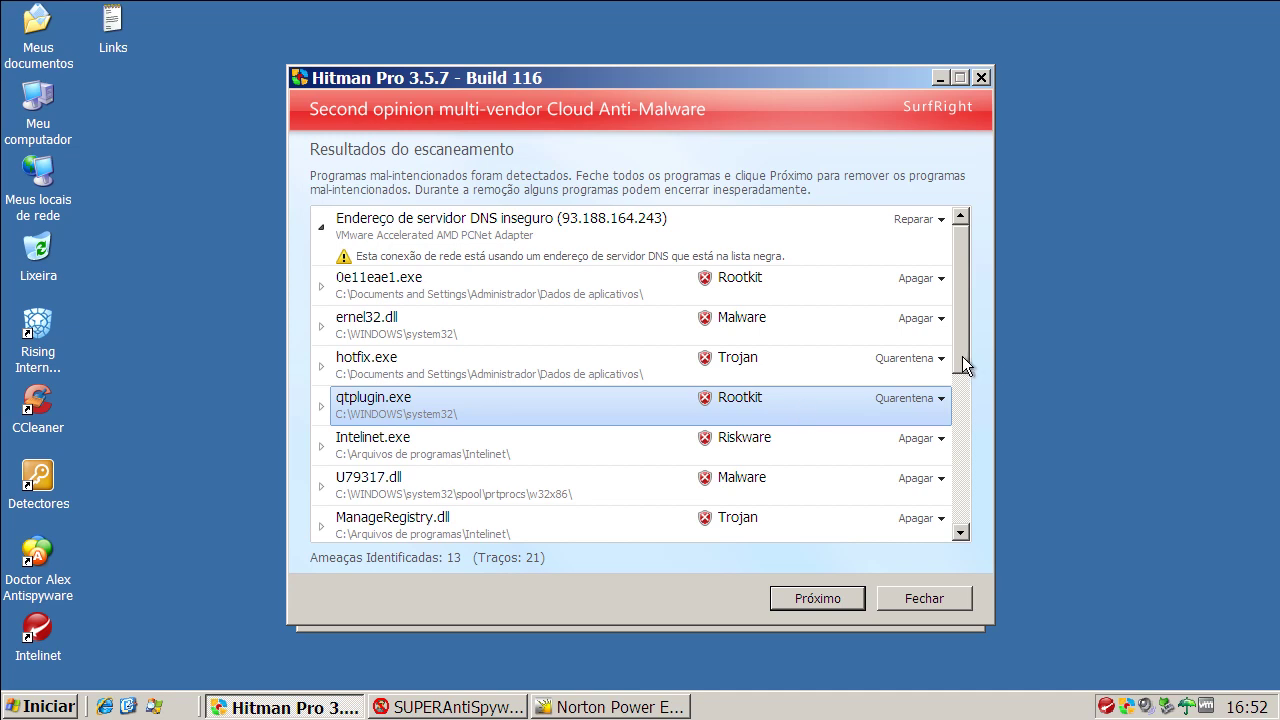
pyautogui.click(630, 452)
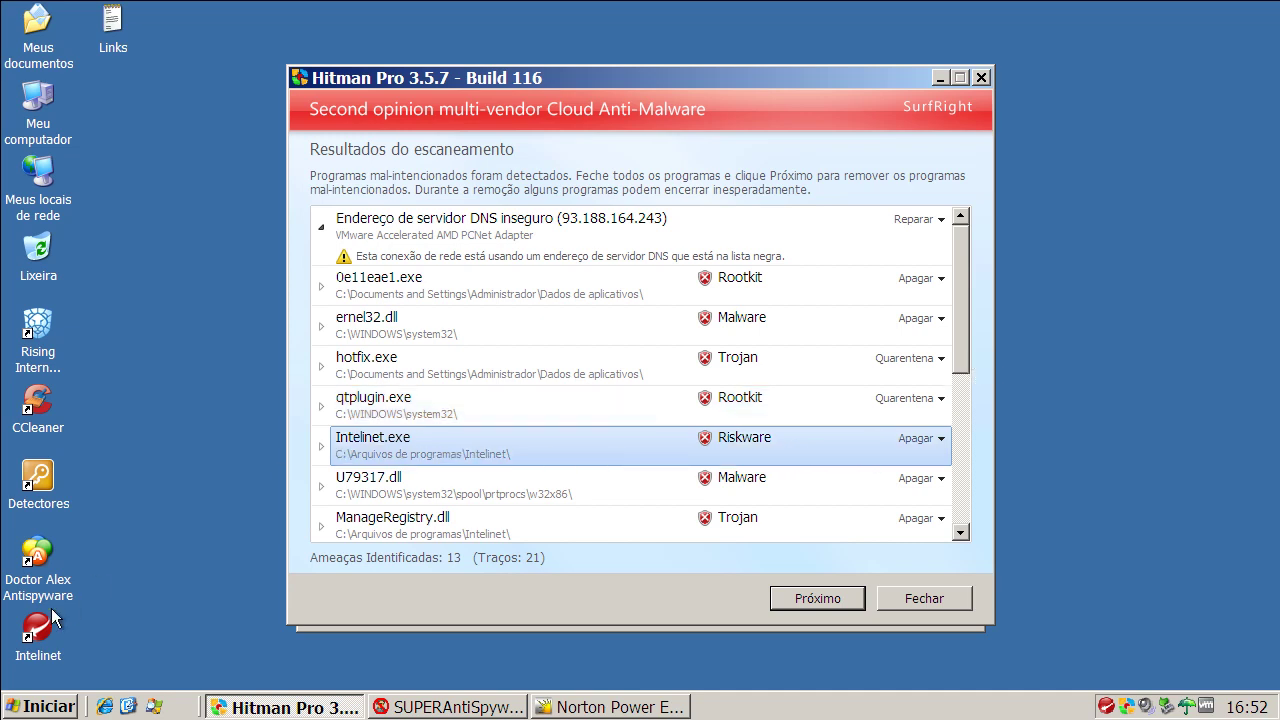
pyautogui.click(770, 477)
pyautogui.moveTo(965, 341); pyautogui.dragTo(964, 373)
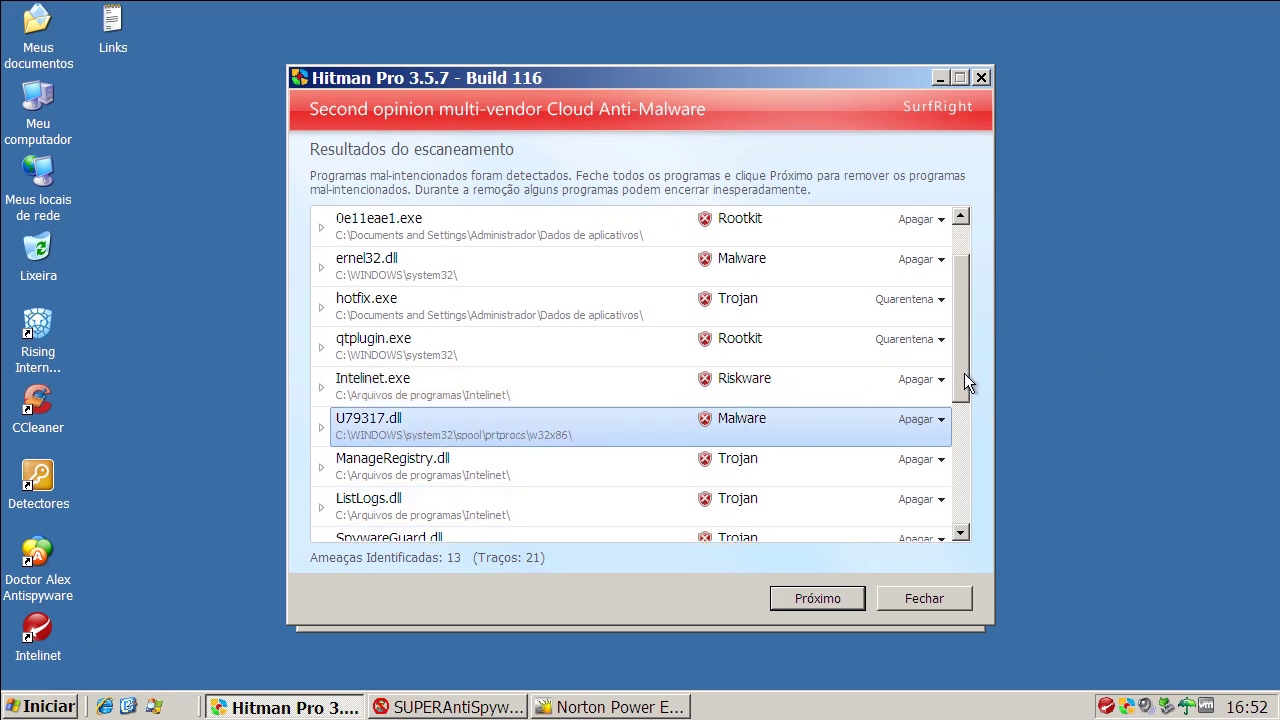
pyautogui.click(755, 468)
pyautogui.click(752, 508)
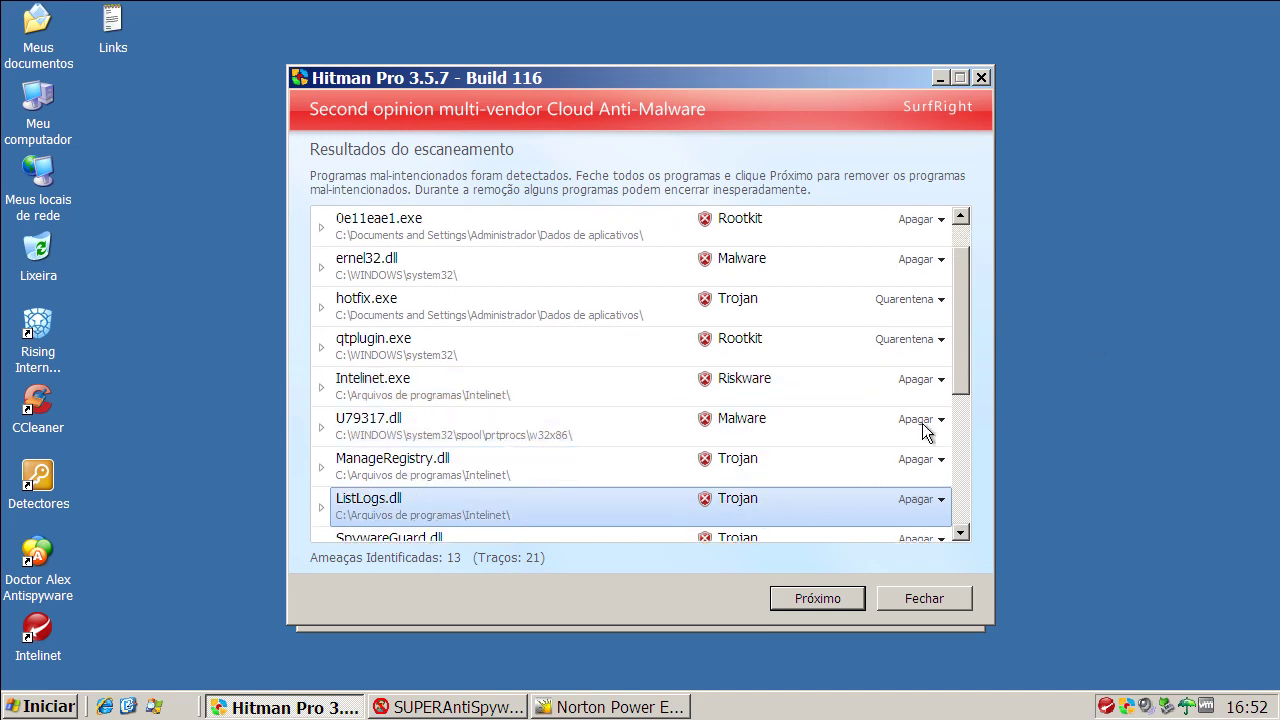
pyautogui.moveTo(957, 380); pyautogui.dragTo(950, 480)
pyautogui.click(785, 417)
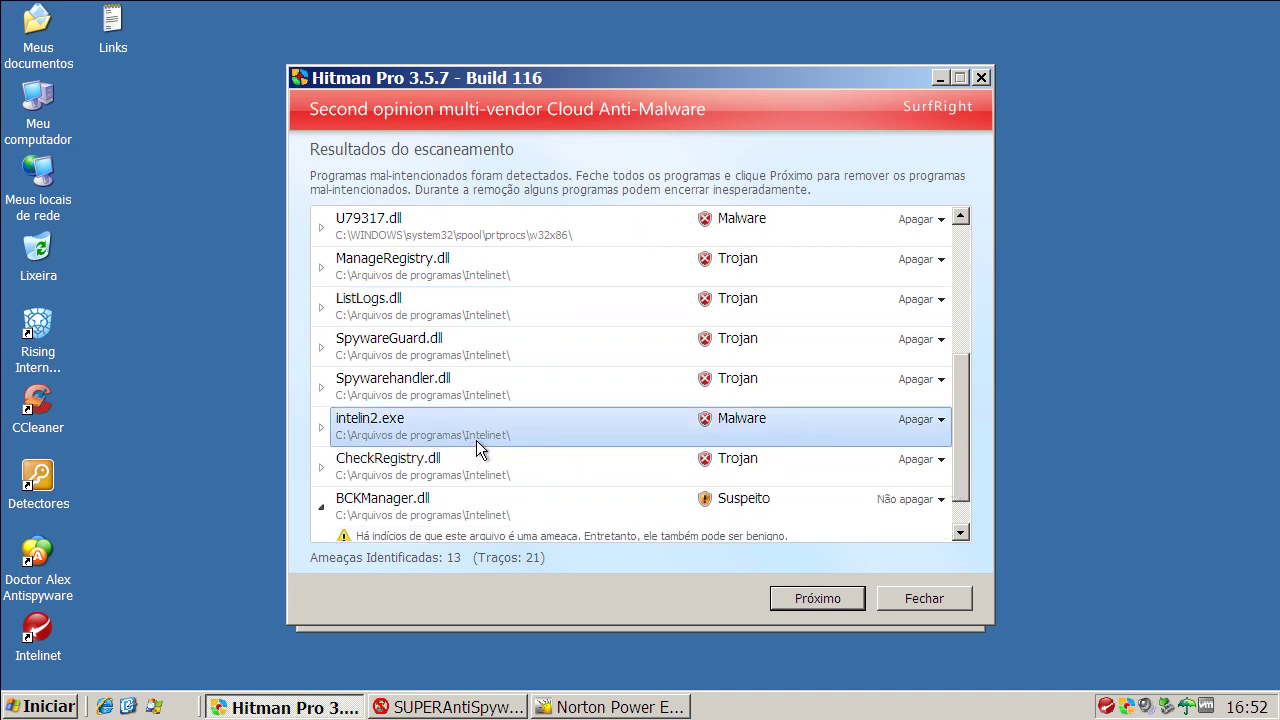
pyautogui.scroll(1, 710, 470)
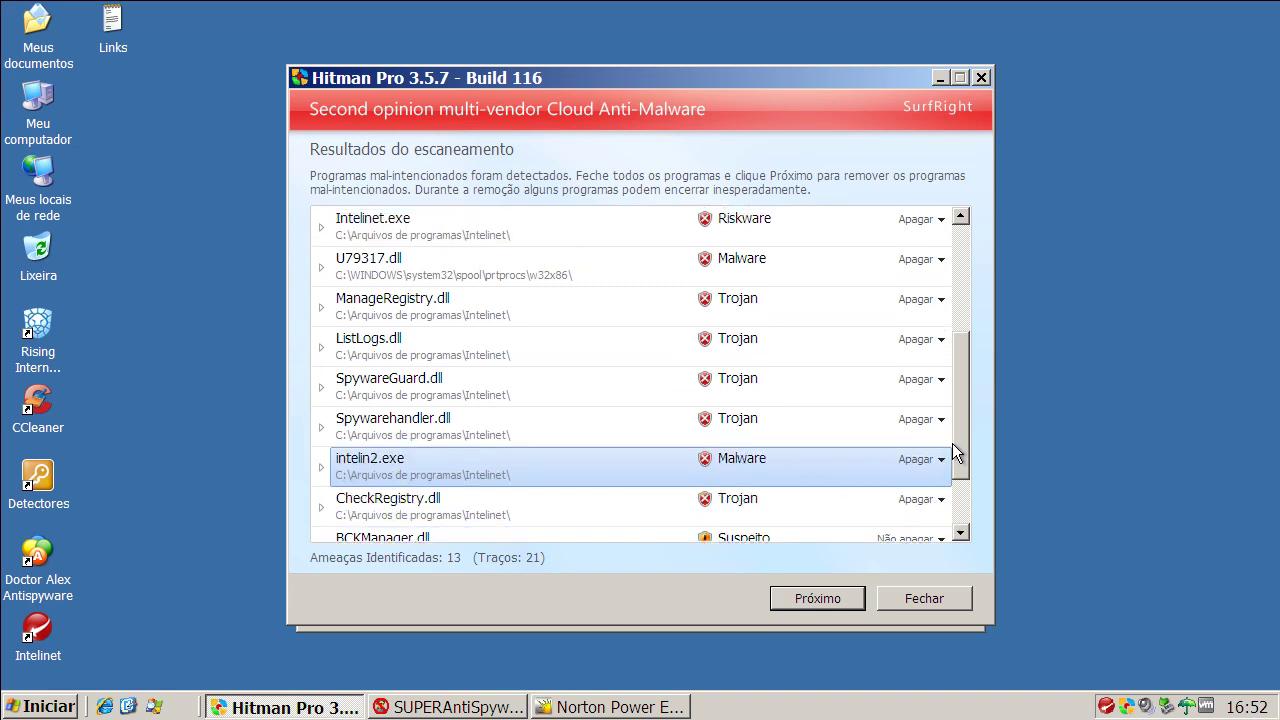
pyautogui.moveTo(952, 443); pyautogui.dragTo(955, 491)
pyautogui.click(789, 483)
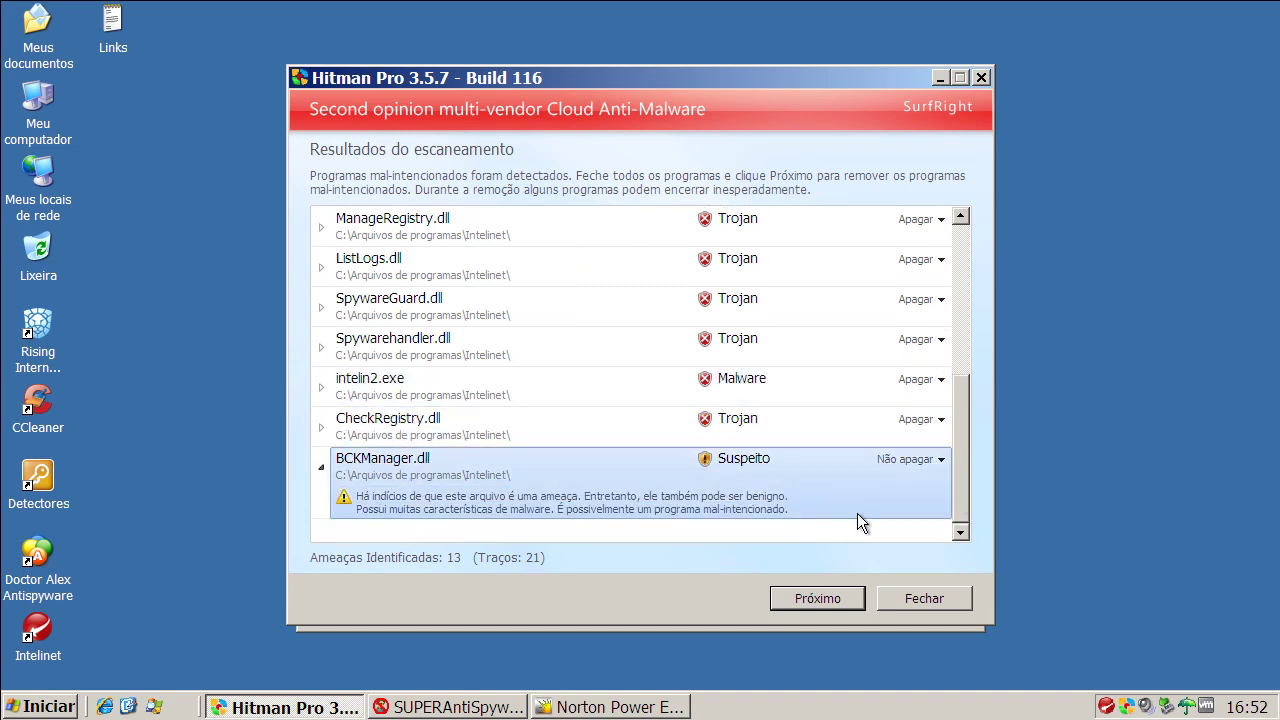
pyautogui.click(921, 600)
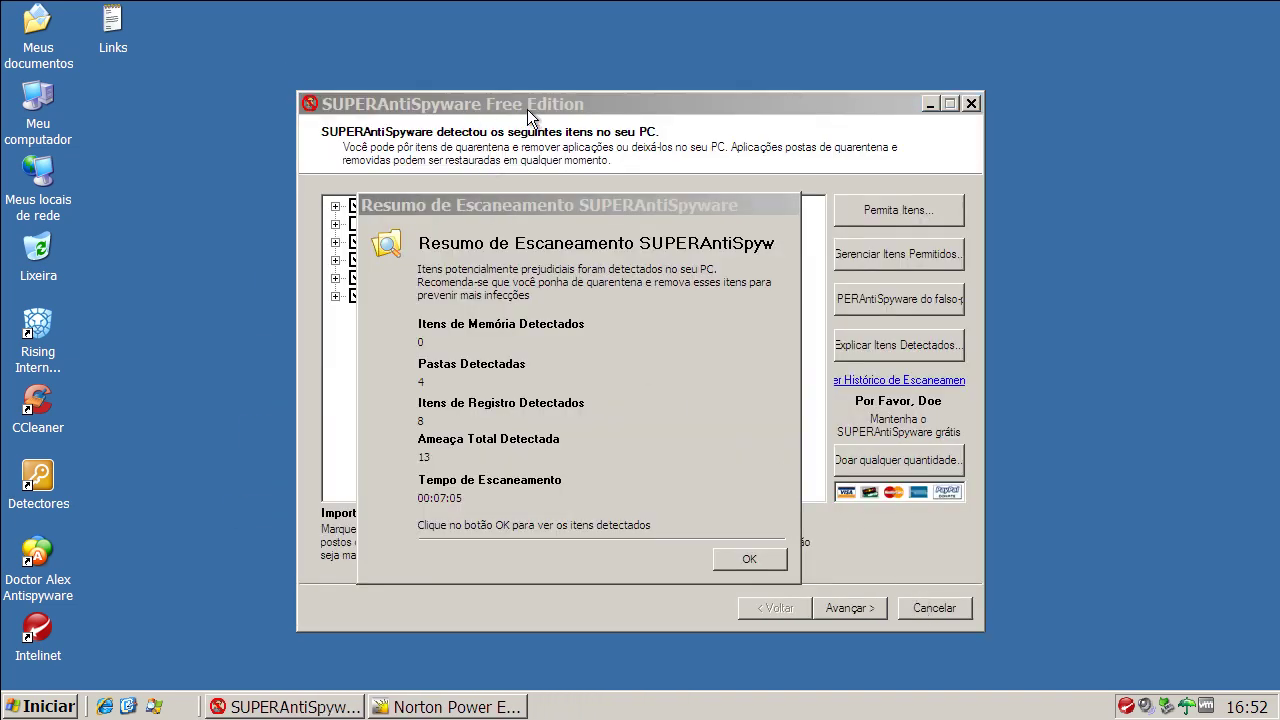
# Review the SUPERAntiSpyware scan summary and detected items, cancel their removal, and close the program.
pyautogui.click(561, 205)
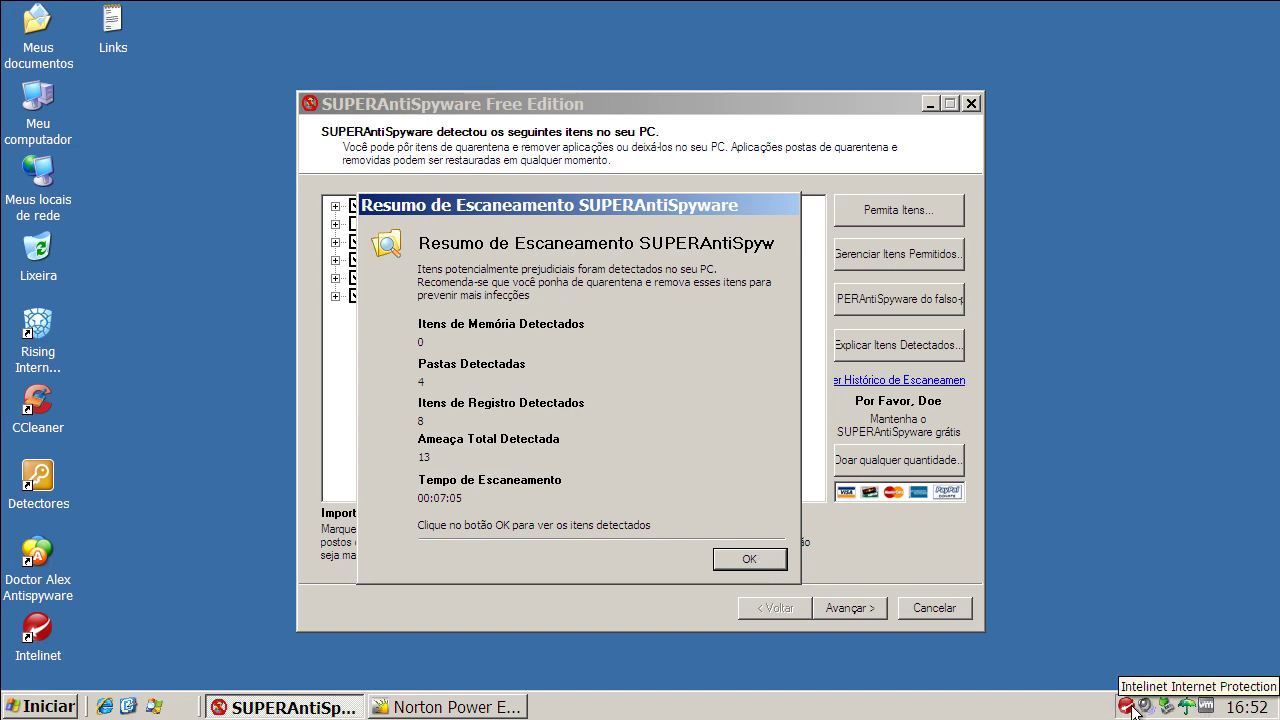
pyautogui.click(762, 560)
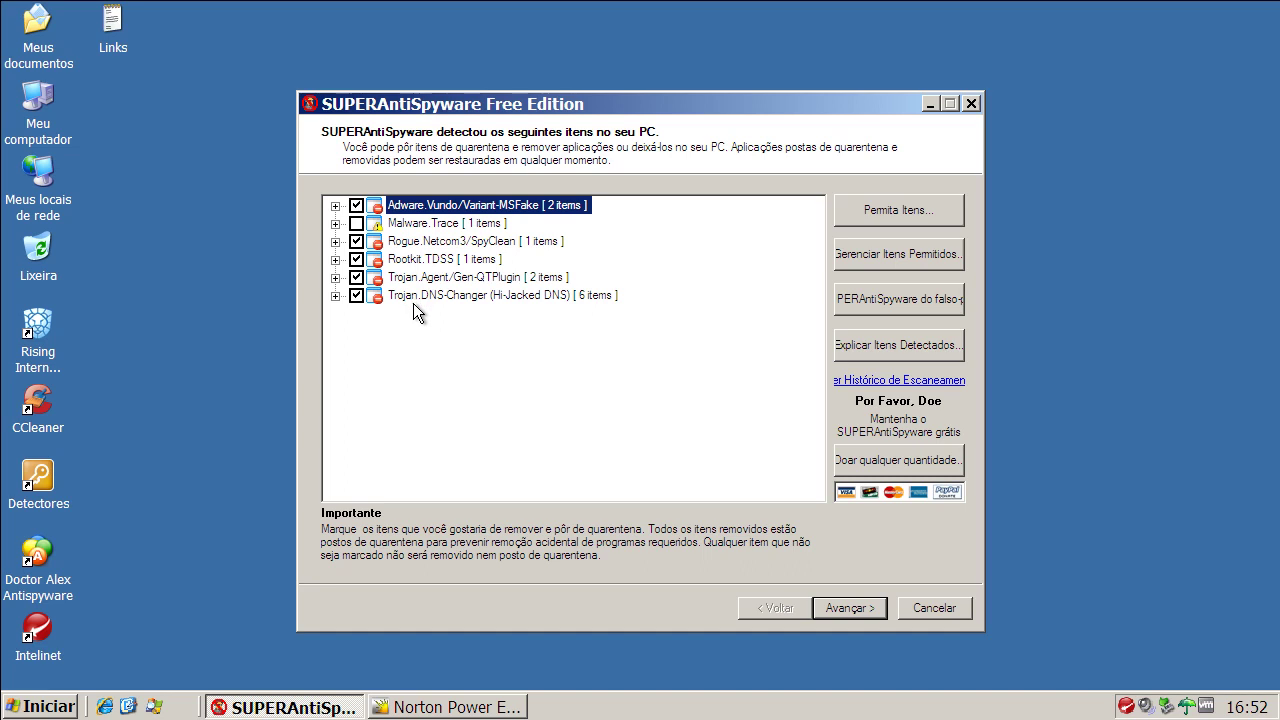
pyautogui.click(959, 613)
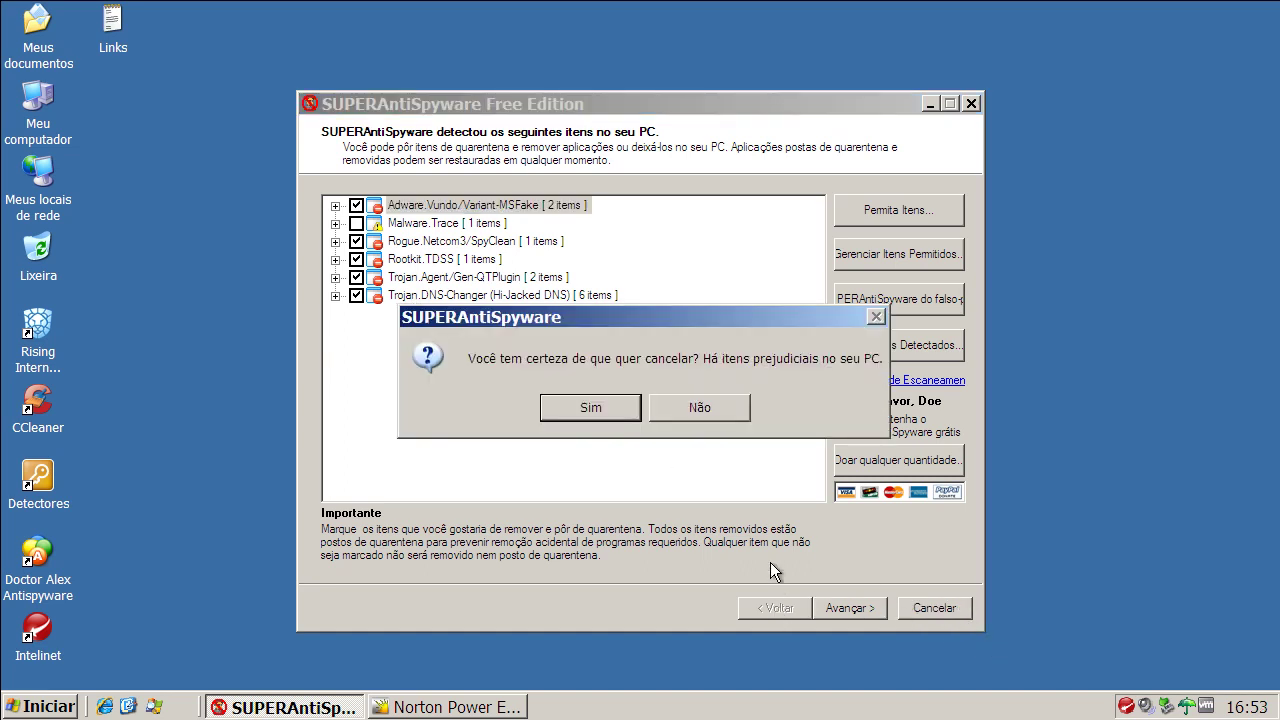
pyautogui.click(592, 566)
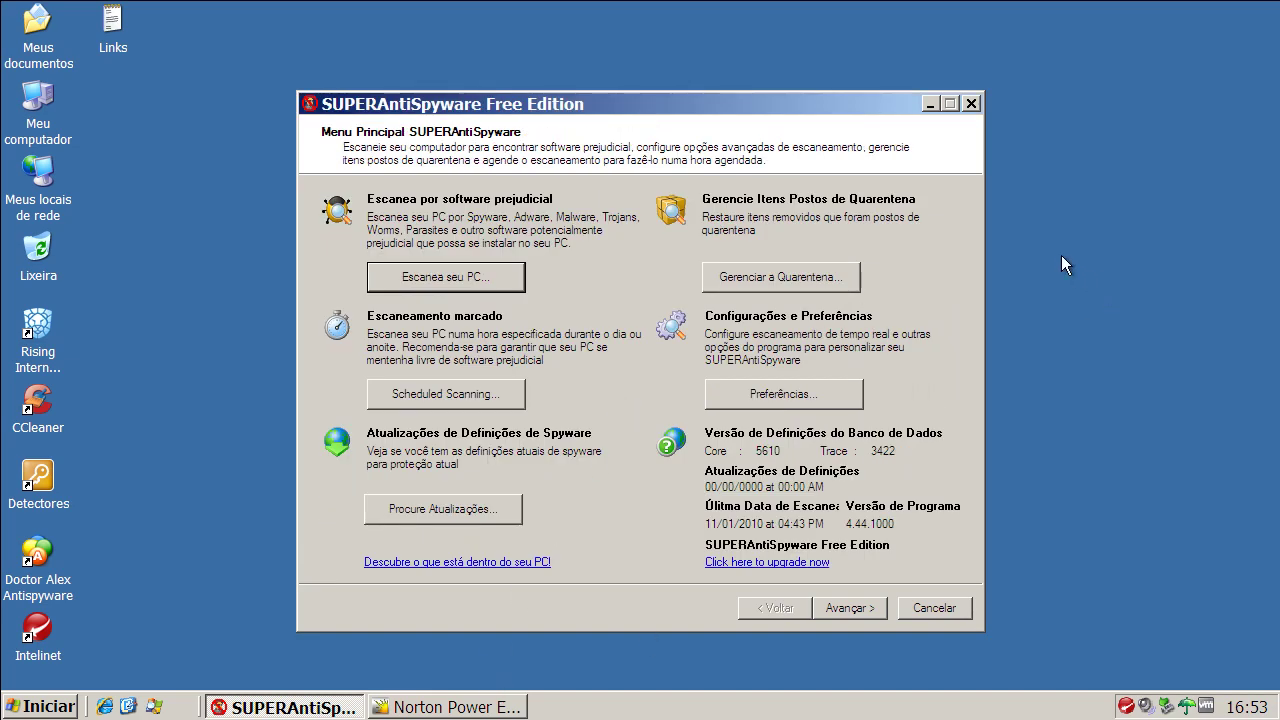
pyautogui.click(969, 103)
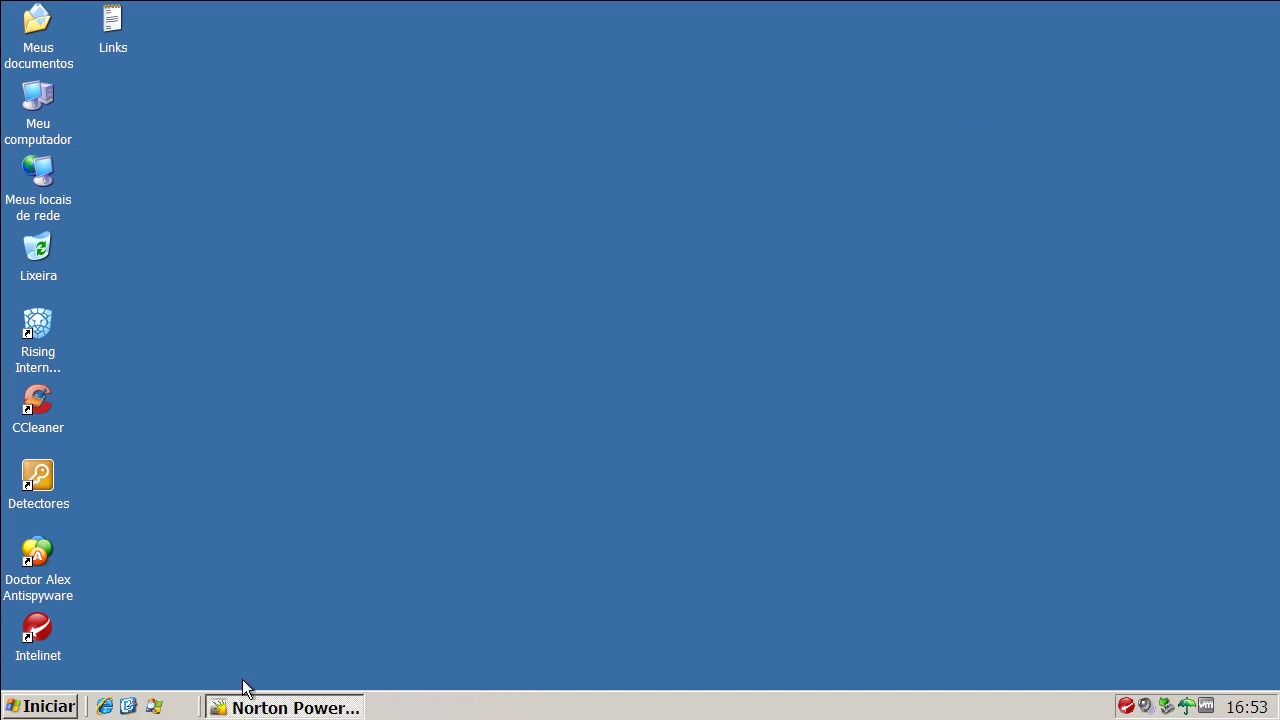
# Switch to Norton Power Eraser to check whether a risk scan is available, and close it.
pyautogui.click(272, 707)
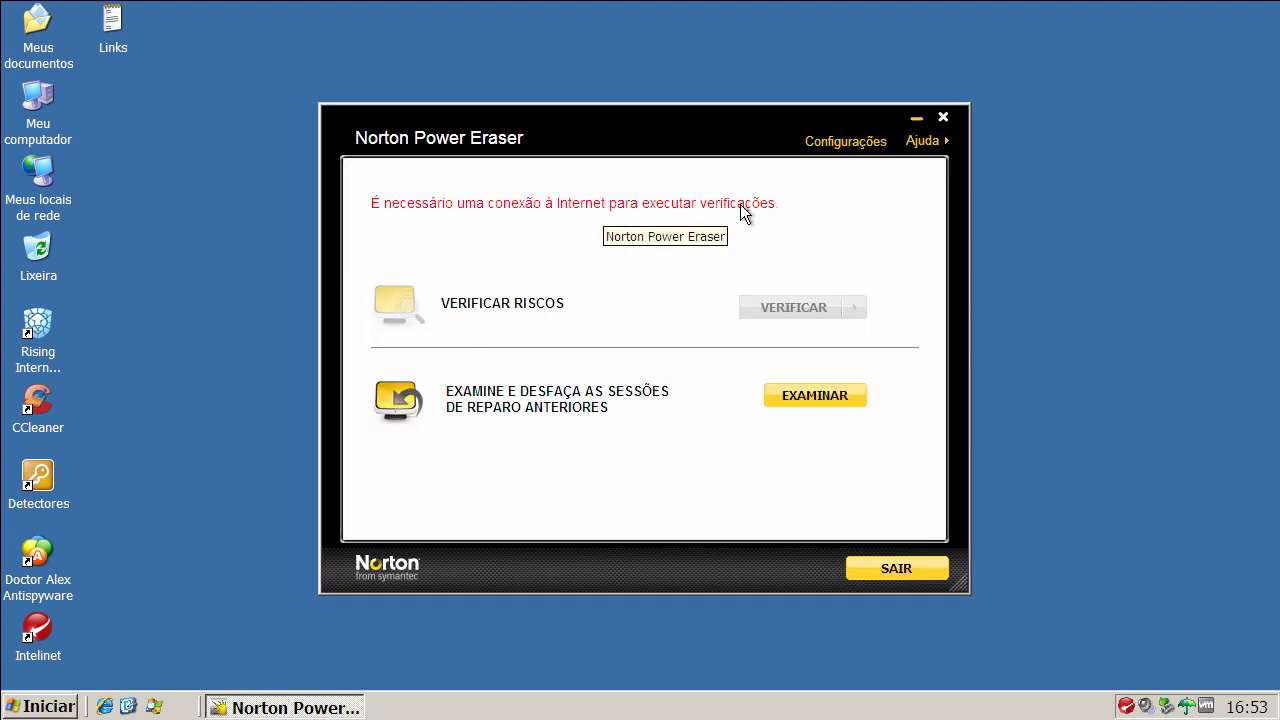
pyautogui.click(944, 117)
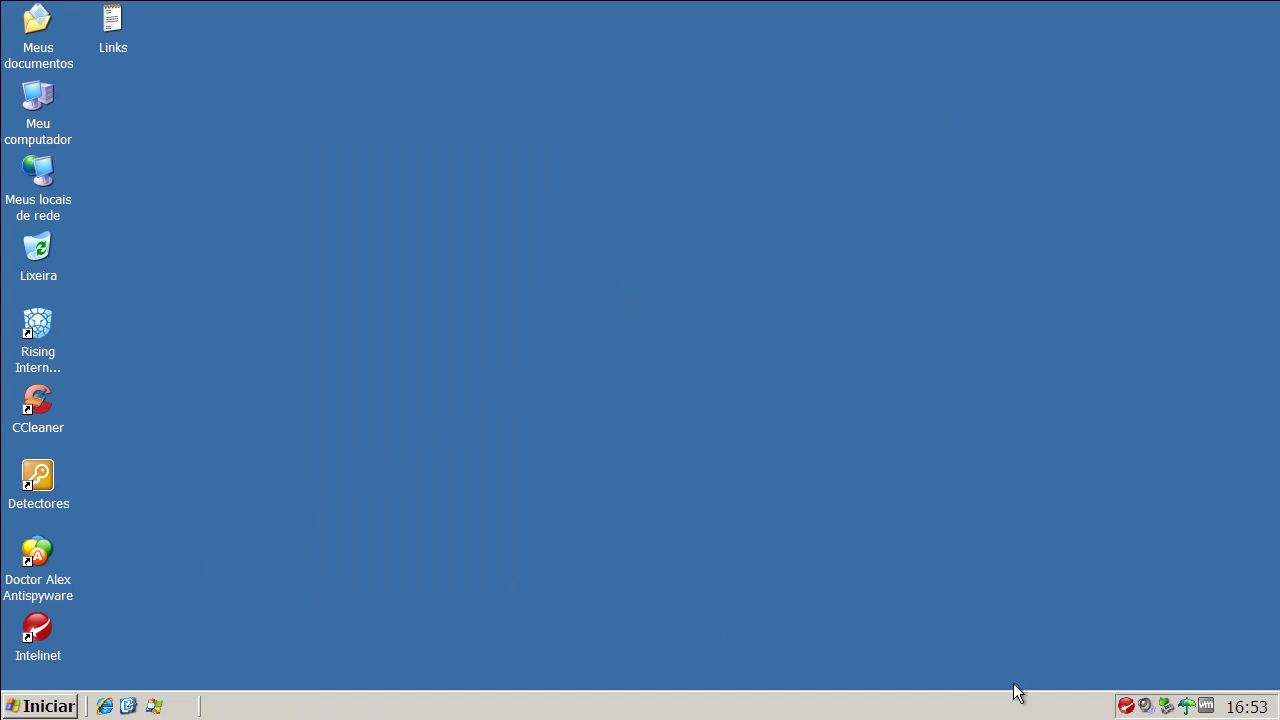
# Open Intelinet Smart Security, run its software update, and dismiss the update notice.
pyautogui.rightClick(1125, 704)
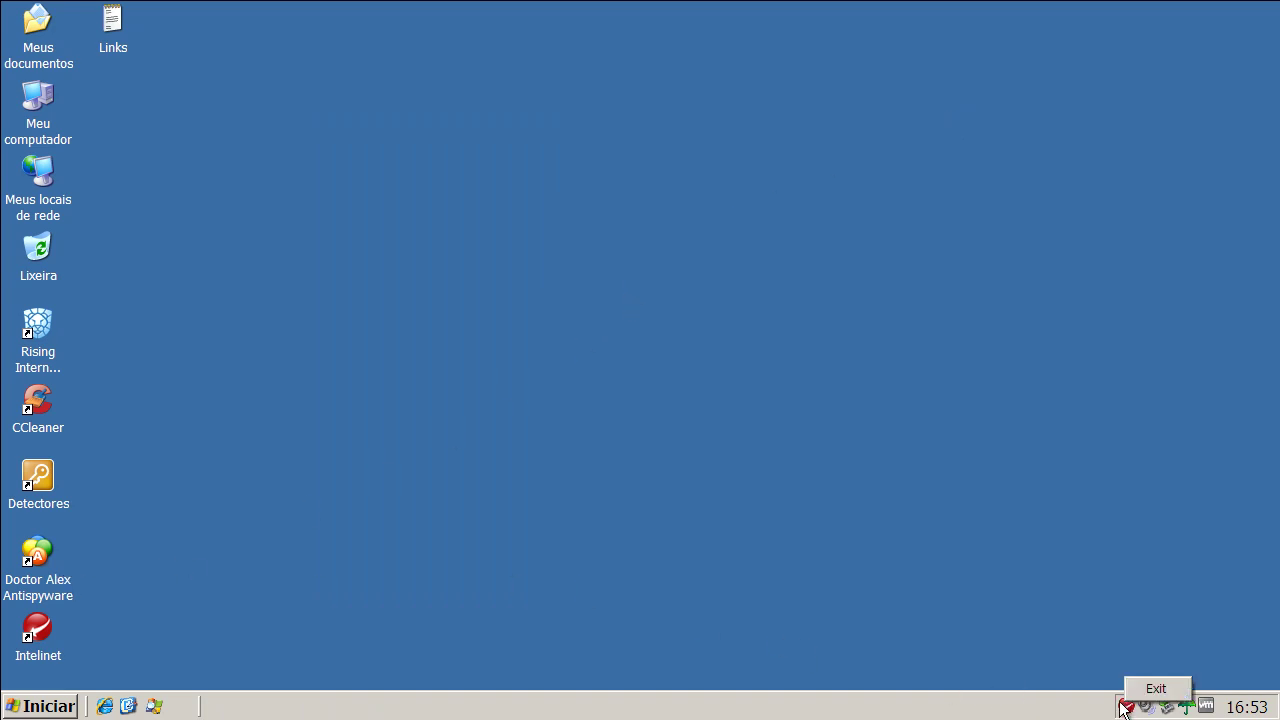
pyautogui.doubleClick(1125, 704)
pyautogui.click(542, 275)
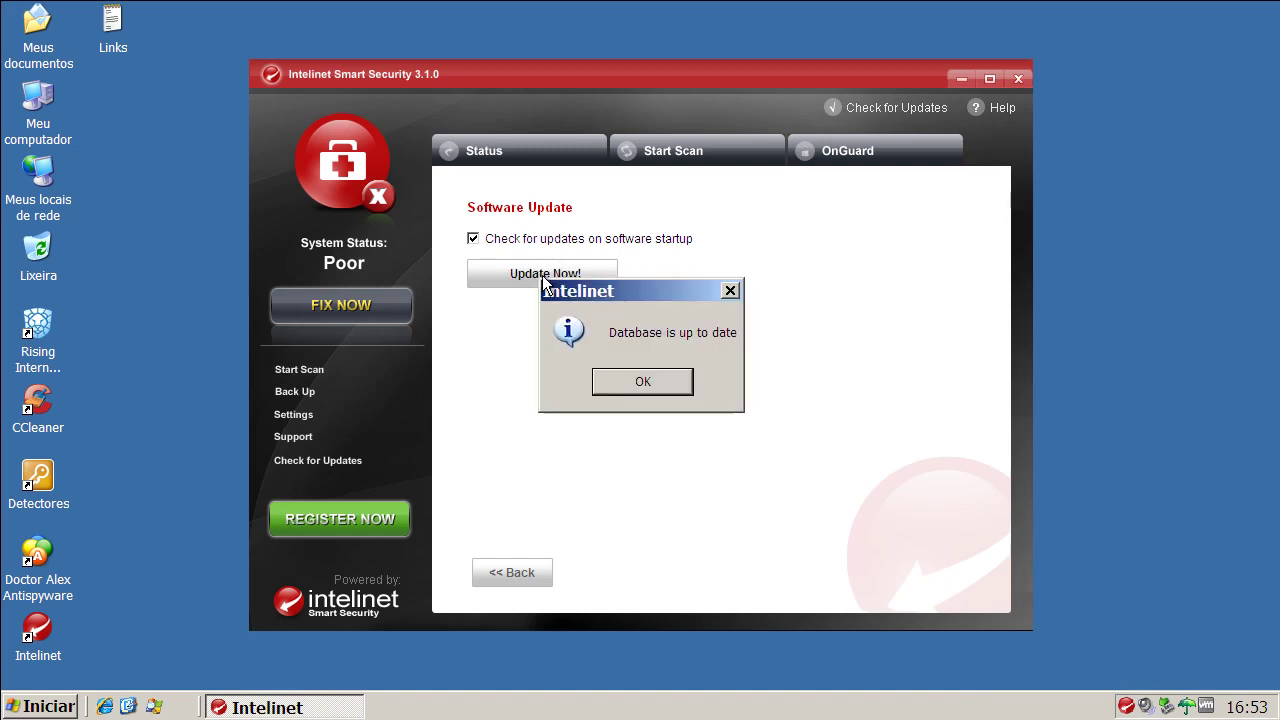
pyautogui.click(642, 381)
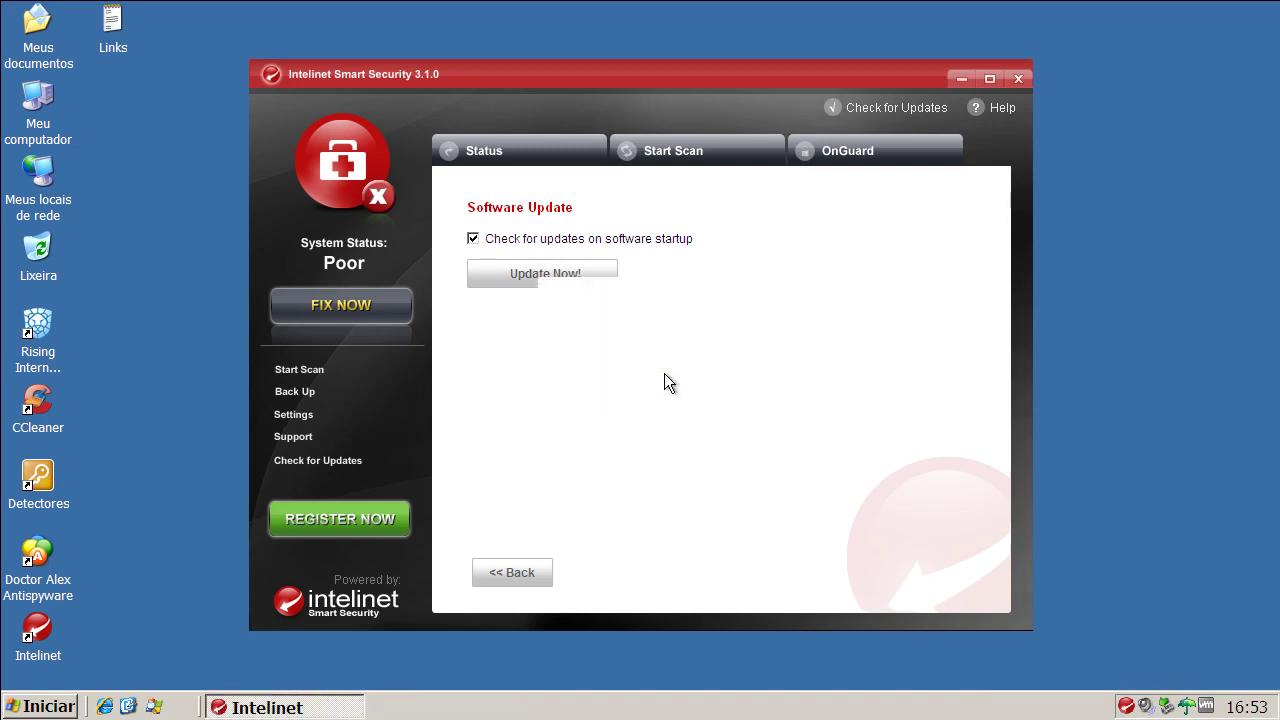
# Launch Doctor Alex Antispyware from the desktop and close Intelinet Smart Security.
pyautogui.click(40, 560)
pyautogui.doubleClick(40, 556)
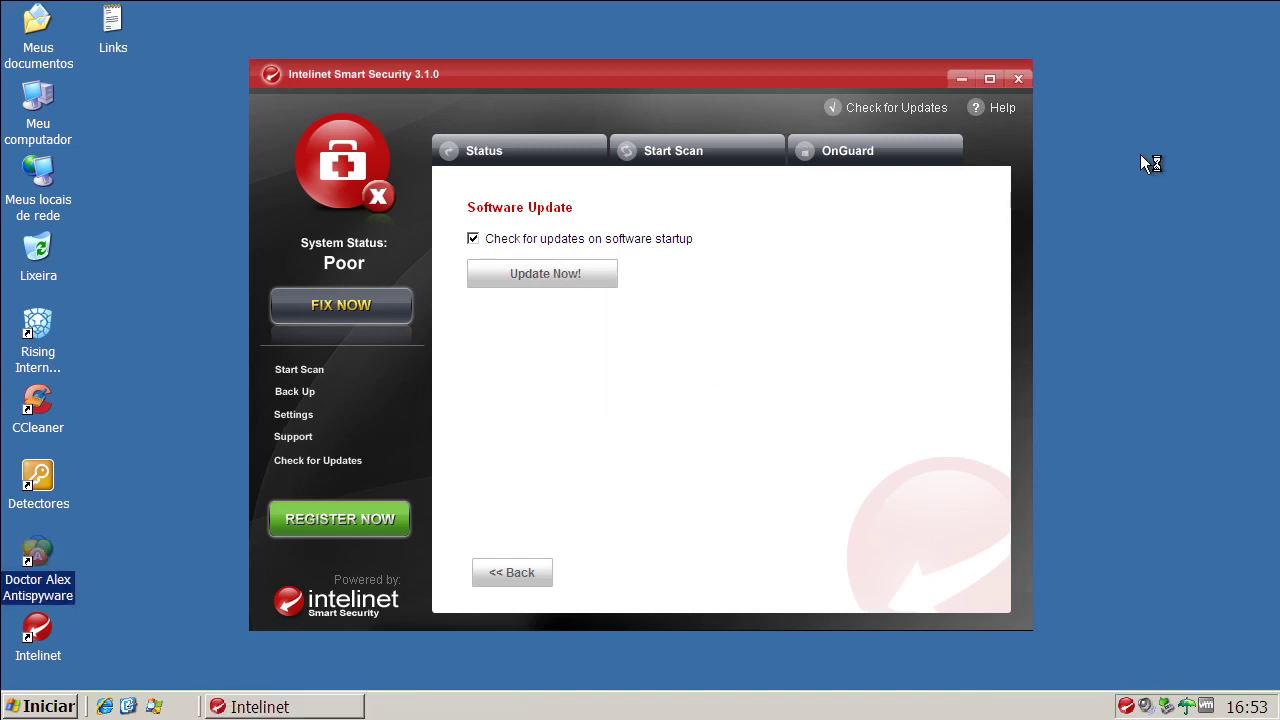
pyautogui.click(1016, 78)
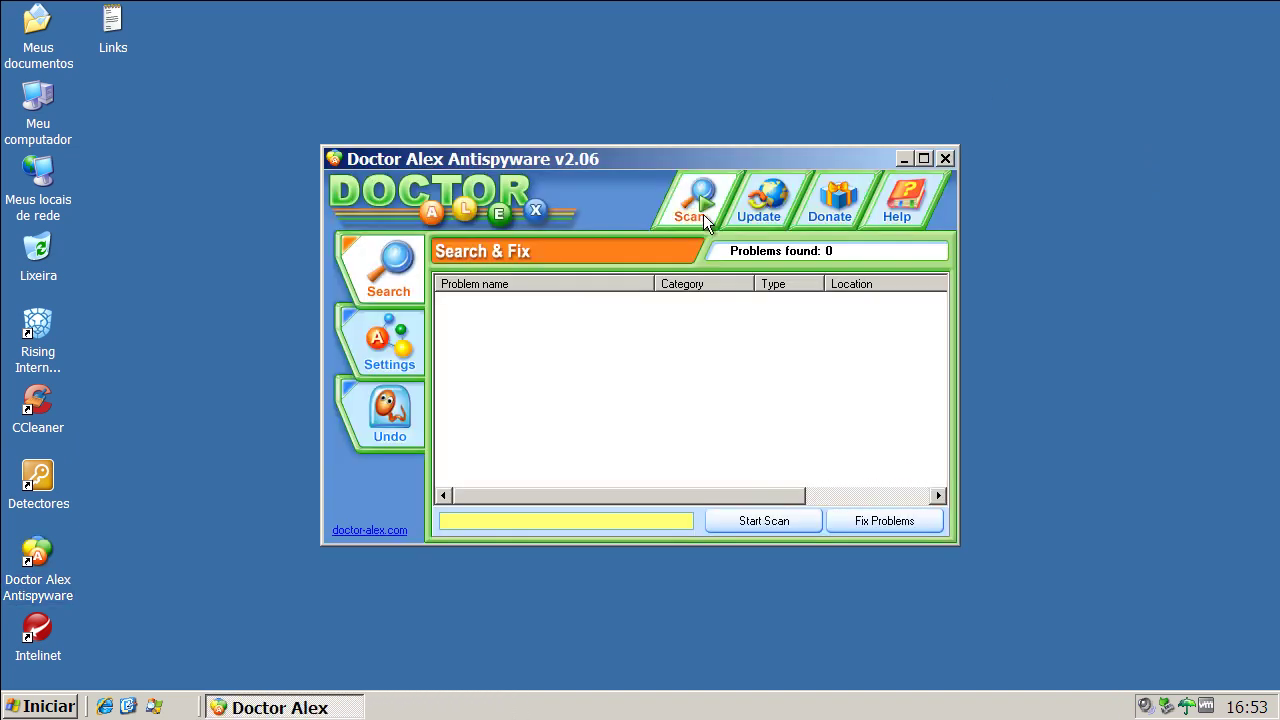
# Check Doctor Alex Antispyware for updates, dismiss the version notice, and close the program.
pyautogui.click(759, 204)
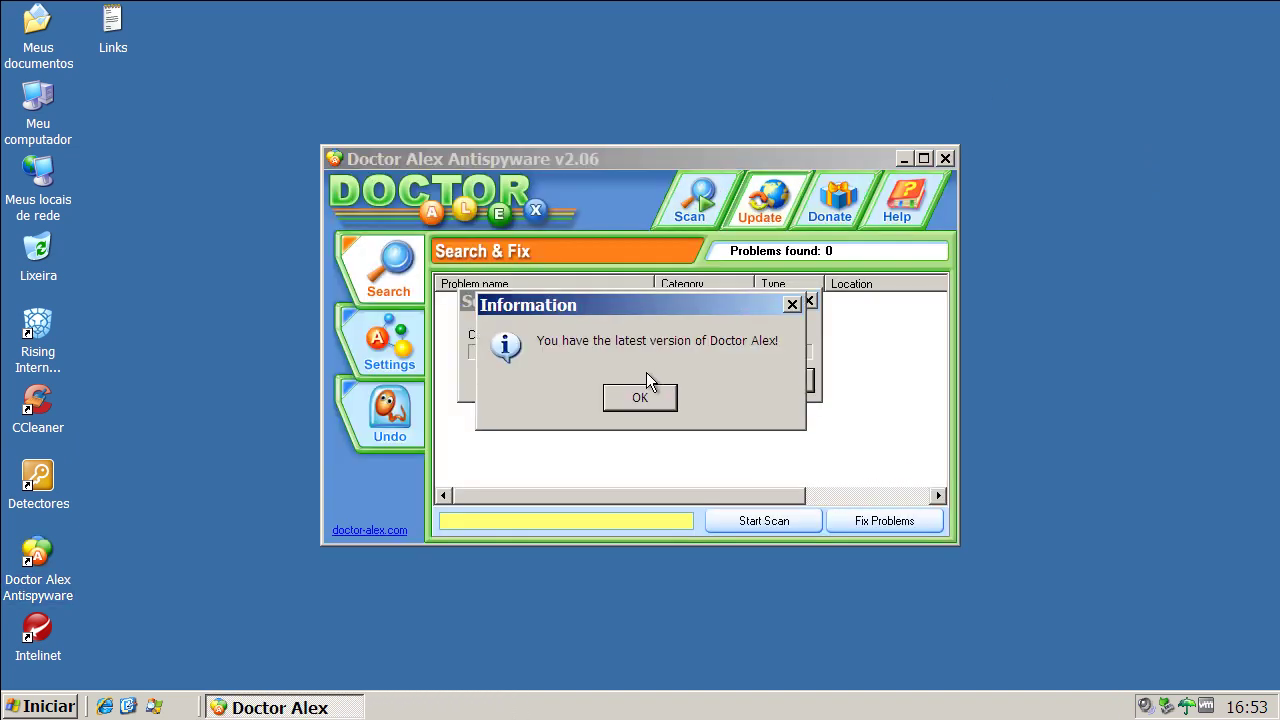
pyautogui.click(640, 398)
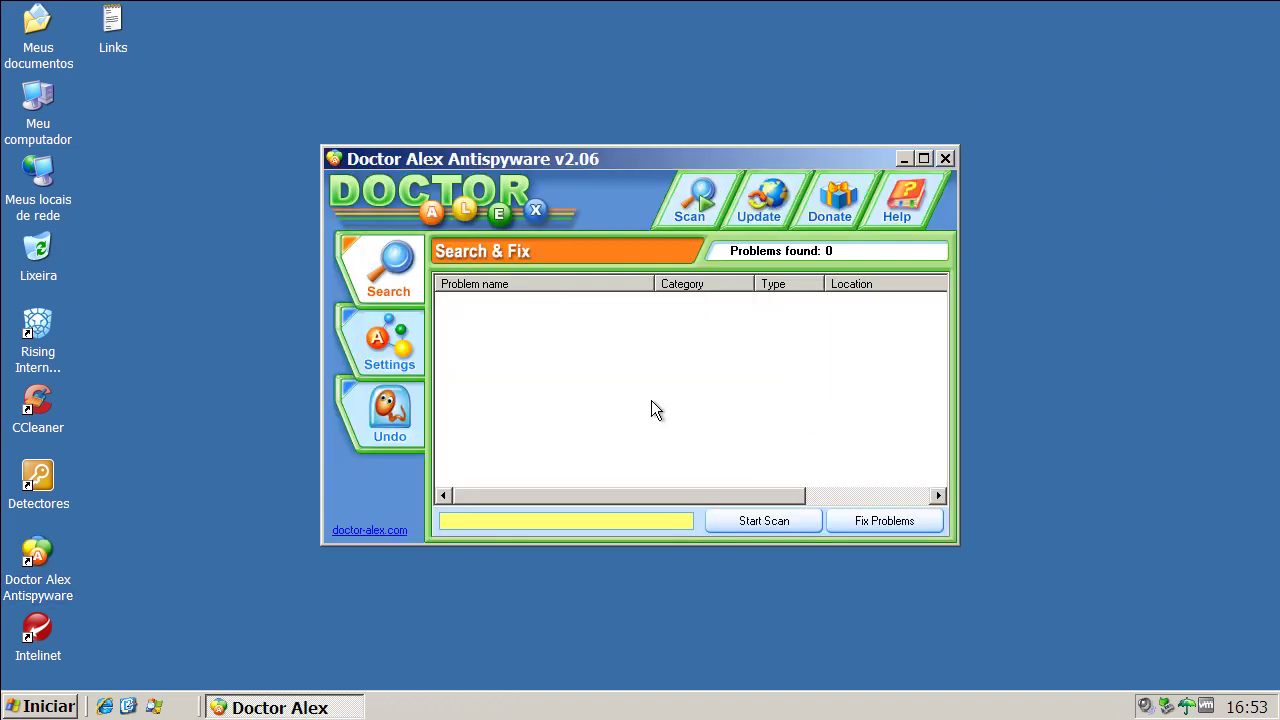
pyautogui.click(951, 157)
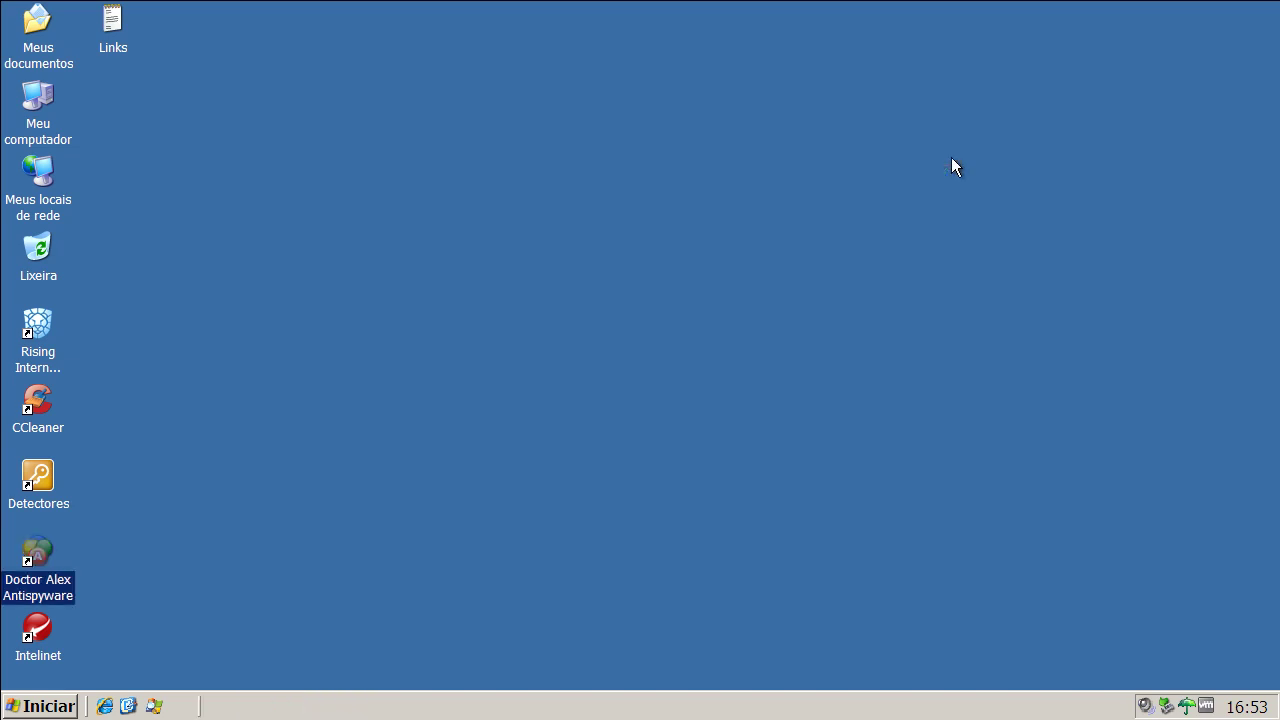
pyautogui.click(1190, 703)
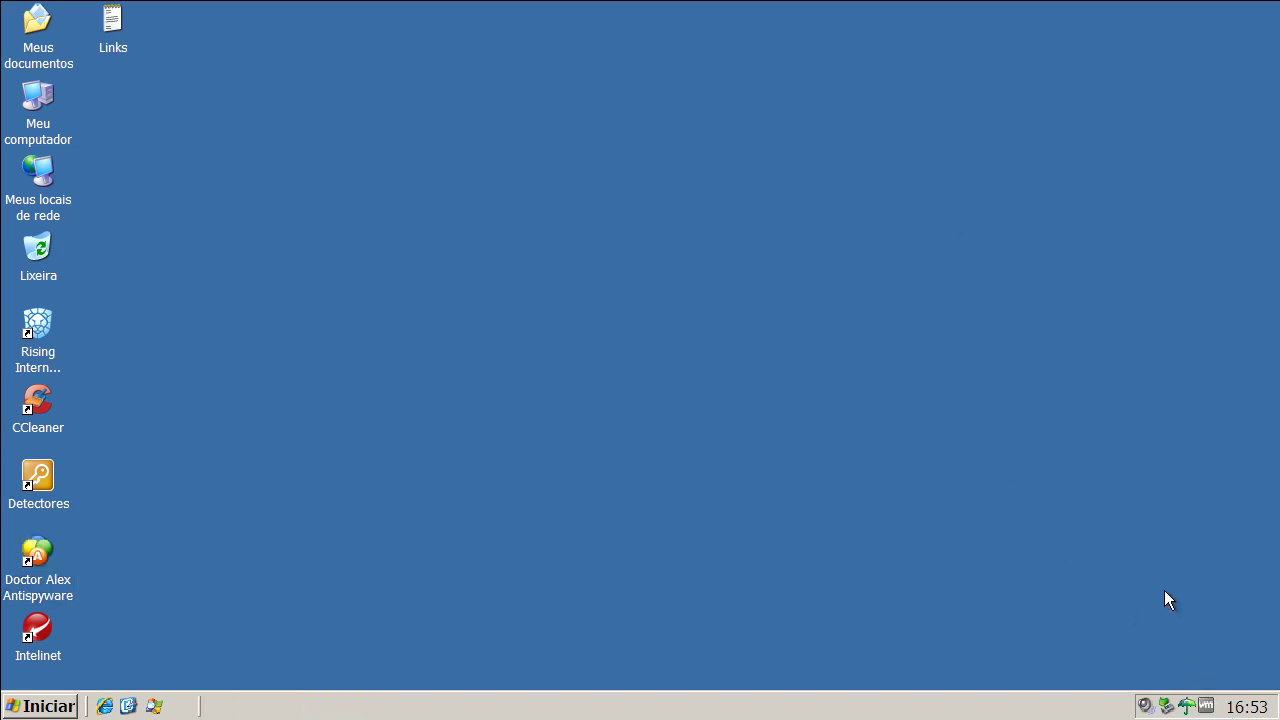